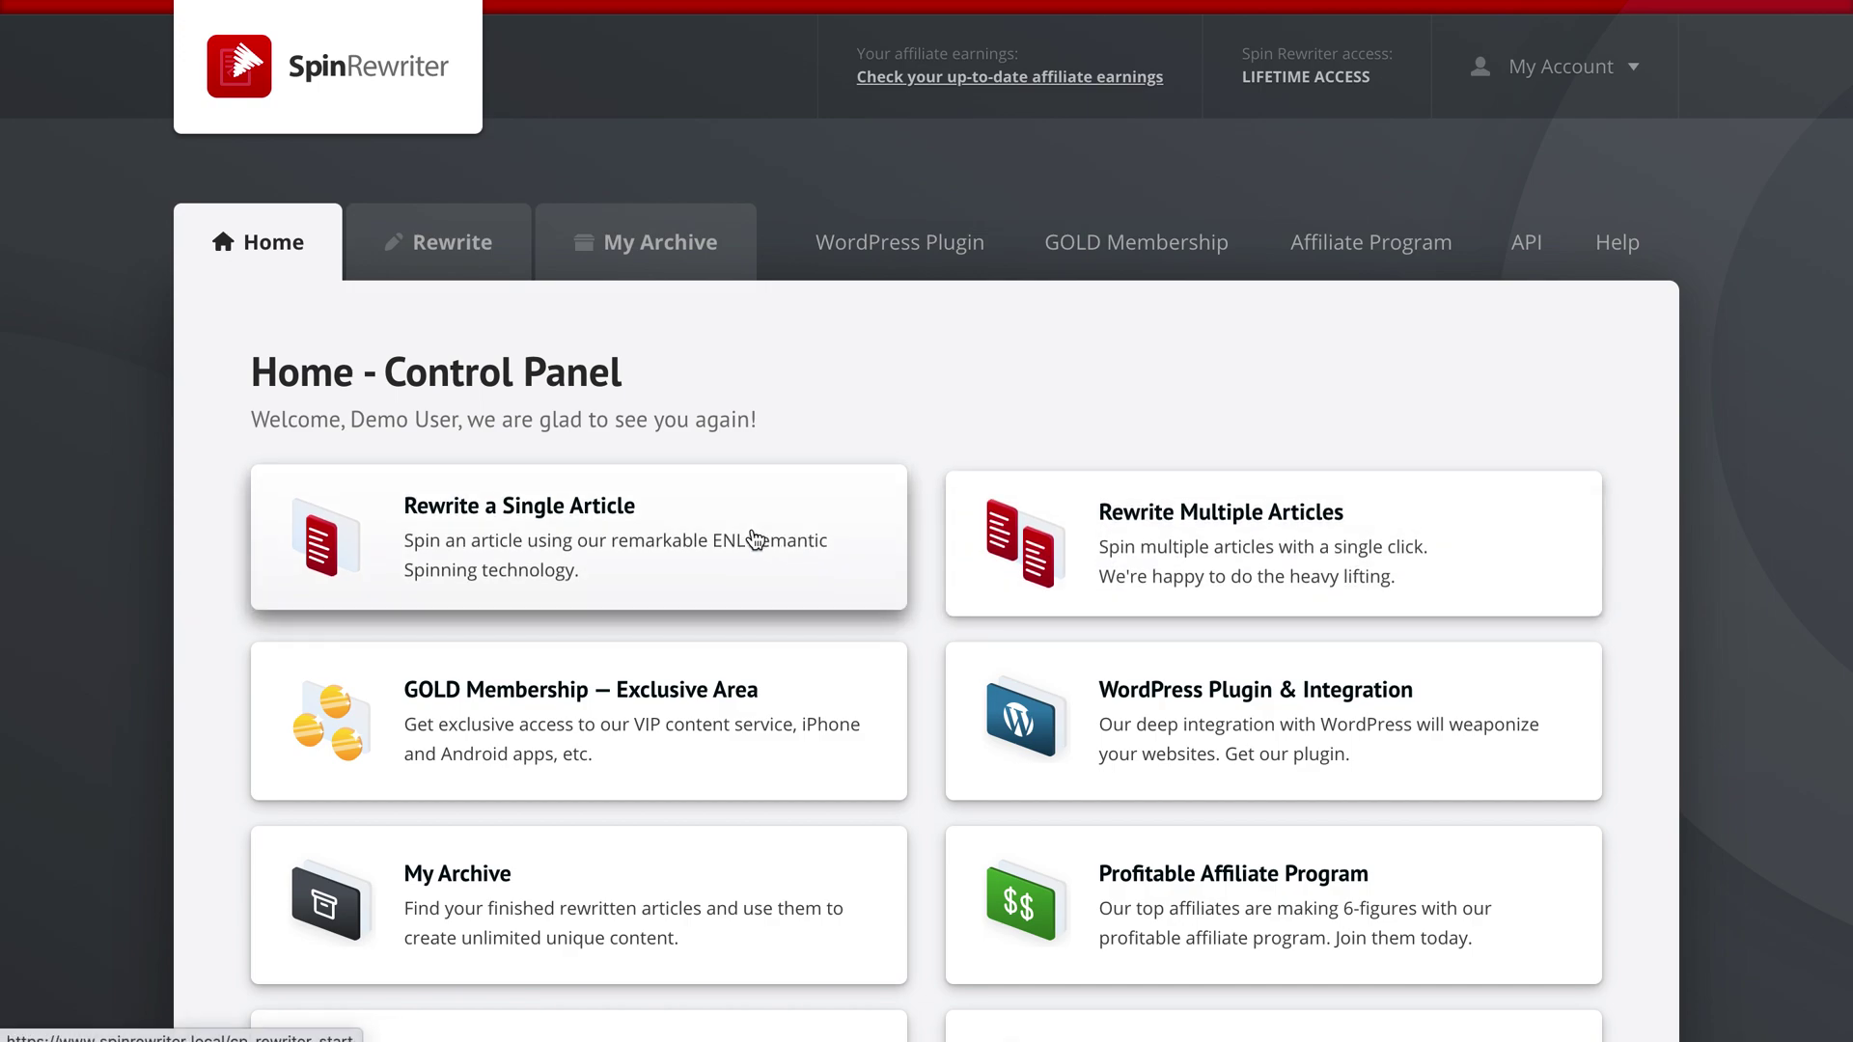
Step: Choose 'Rewrite a Single Article' on the Home control panel
click(639, 545)
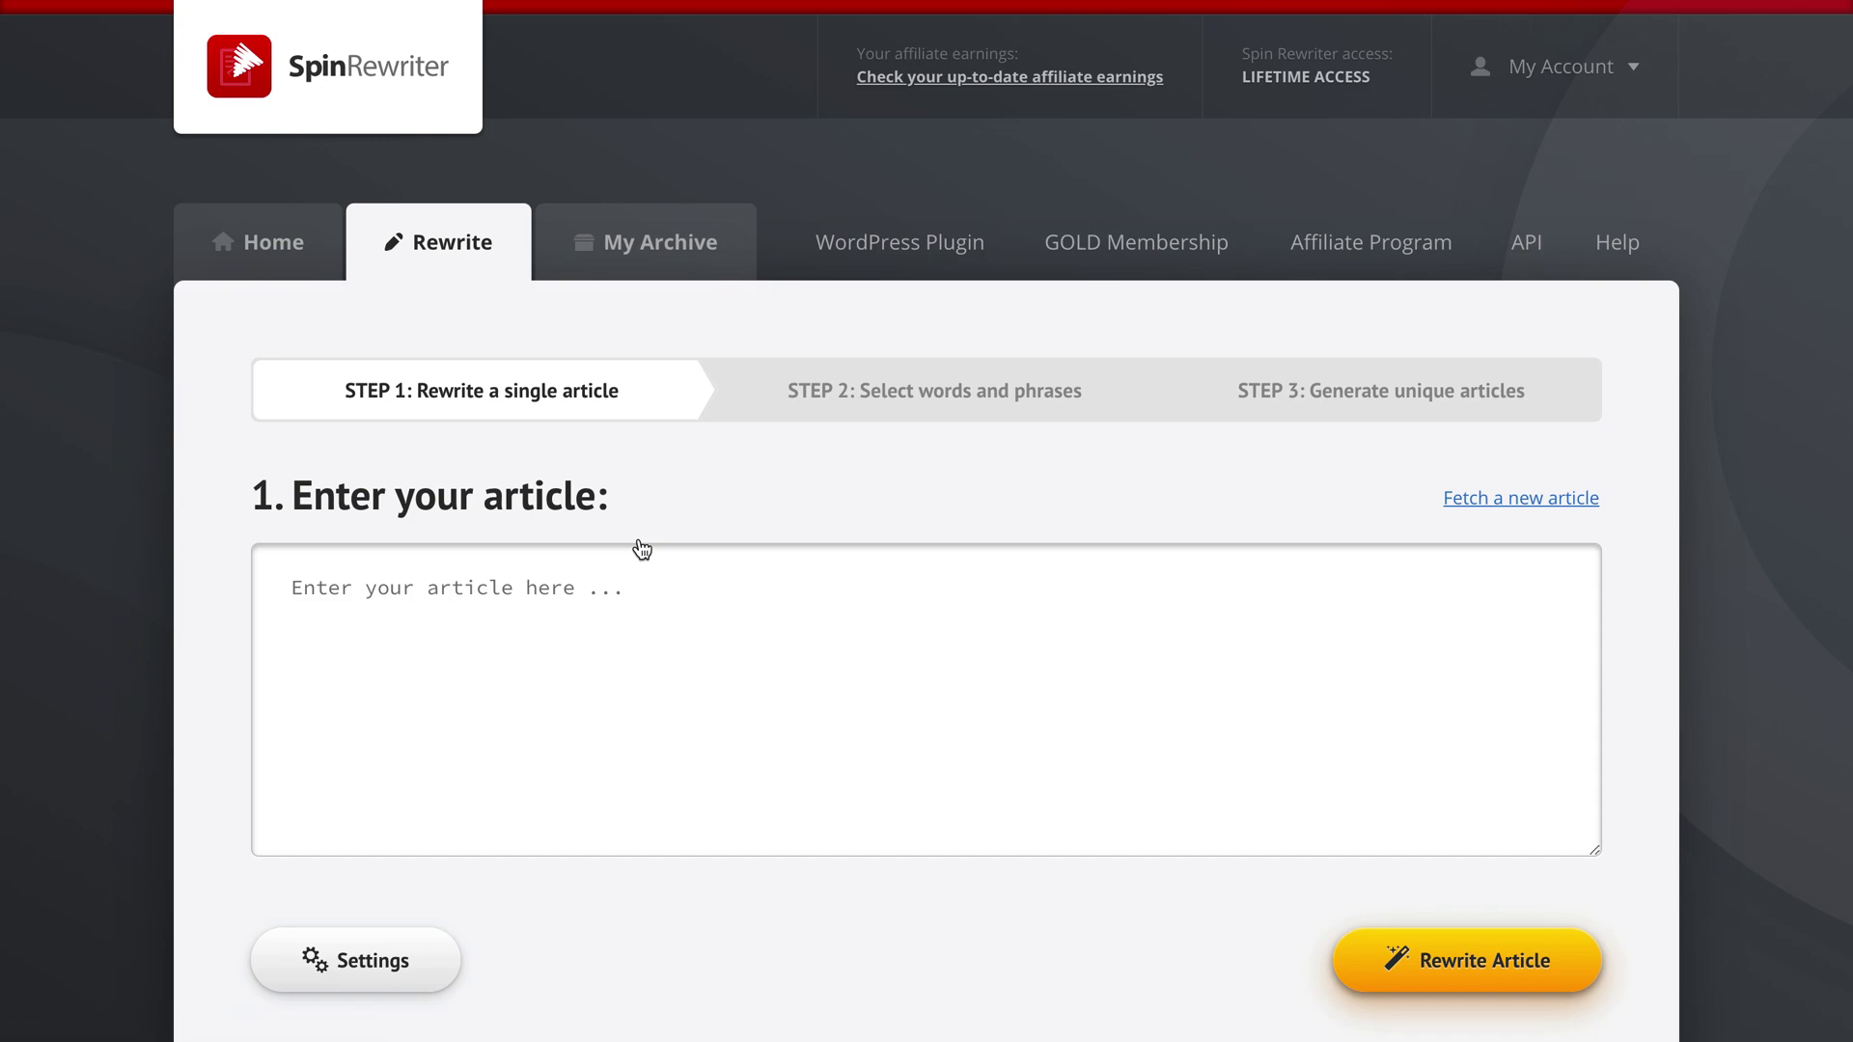
Step: Paste the 570-word 'Porsche or Ferrari?' article into the empty entry box
scroll(1637, 611, down, 2)
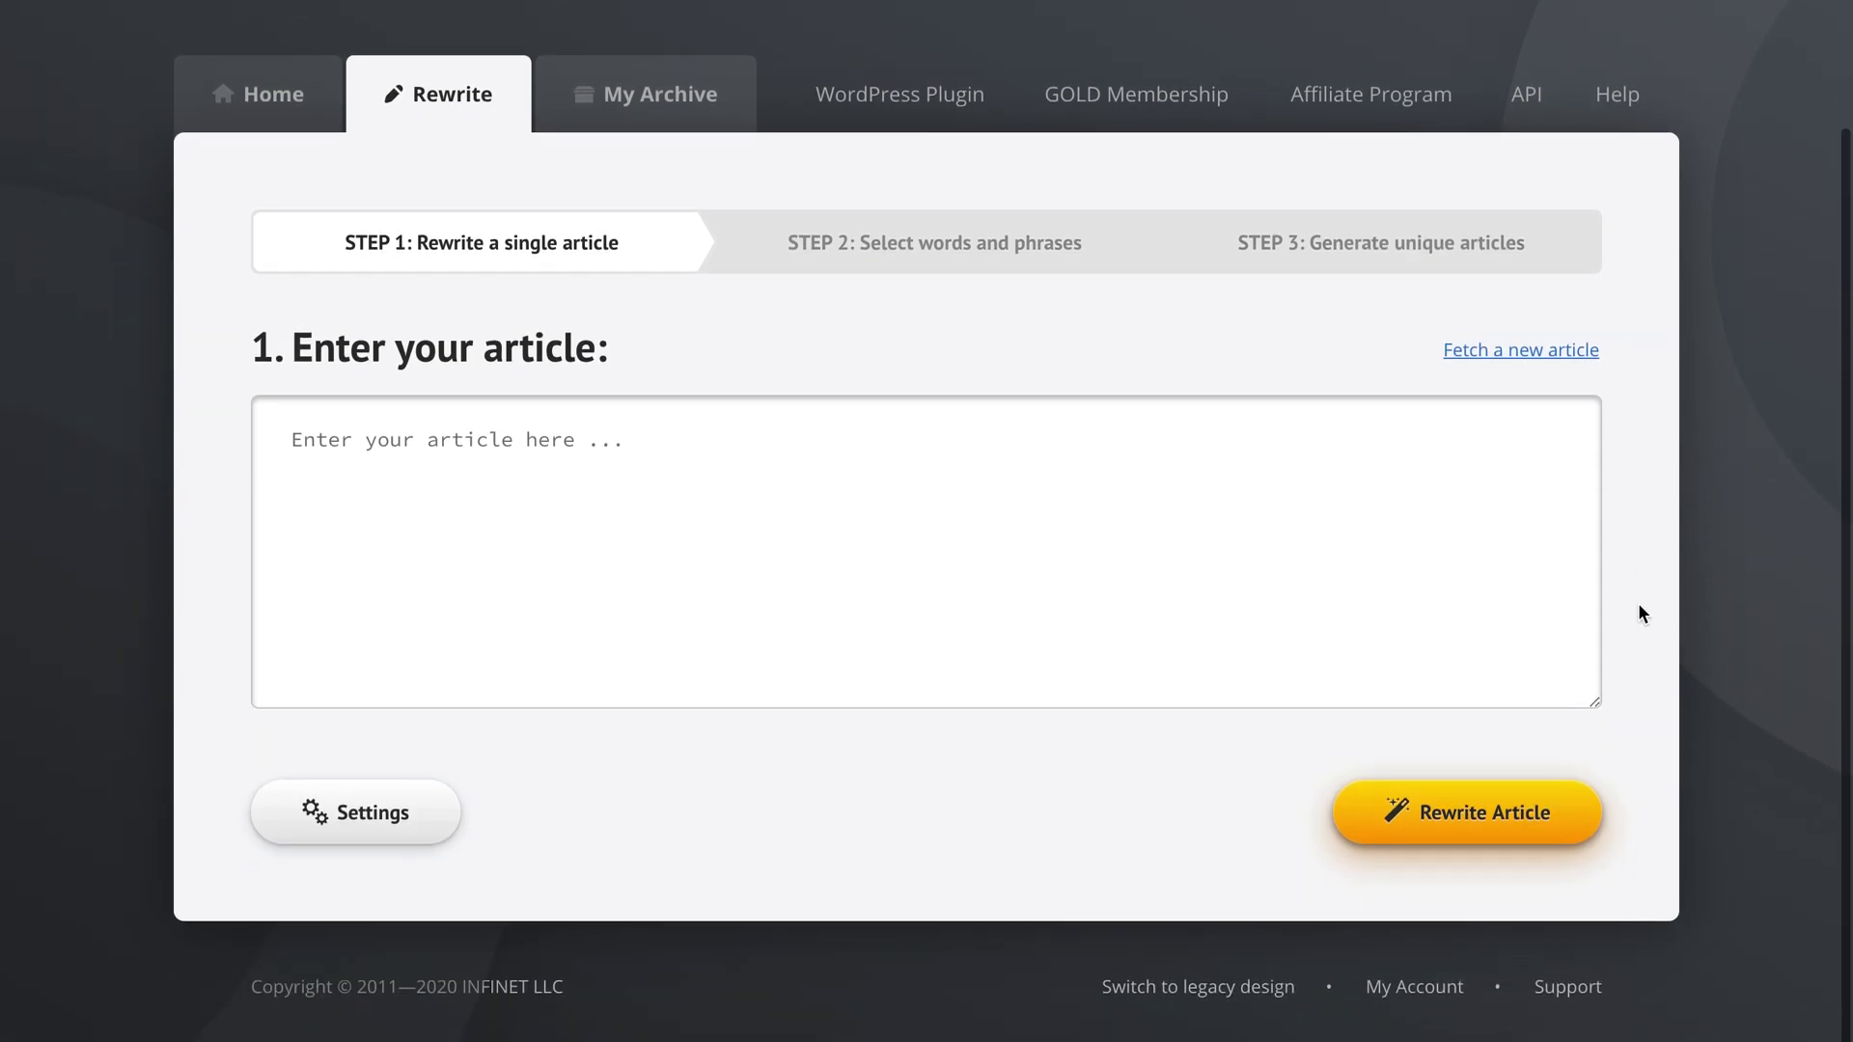
click(852, 501)
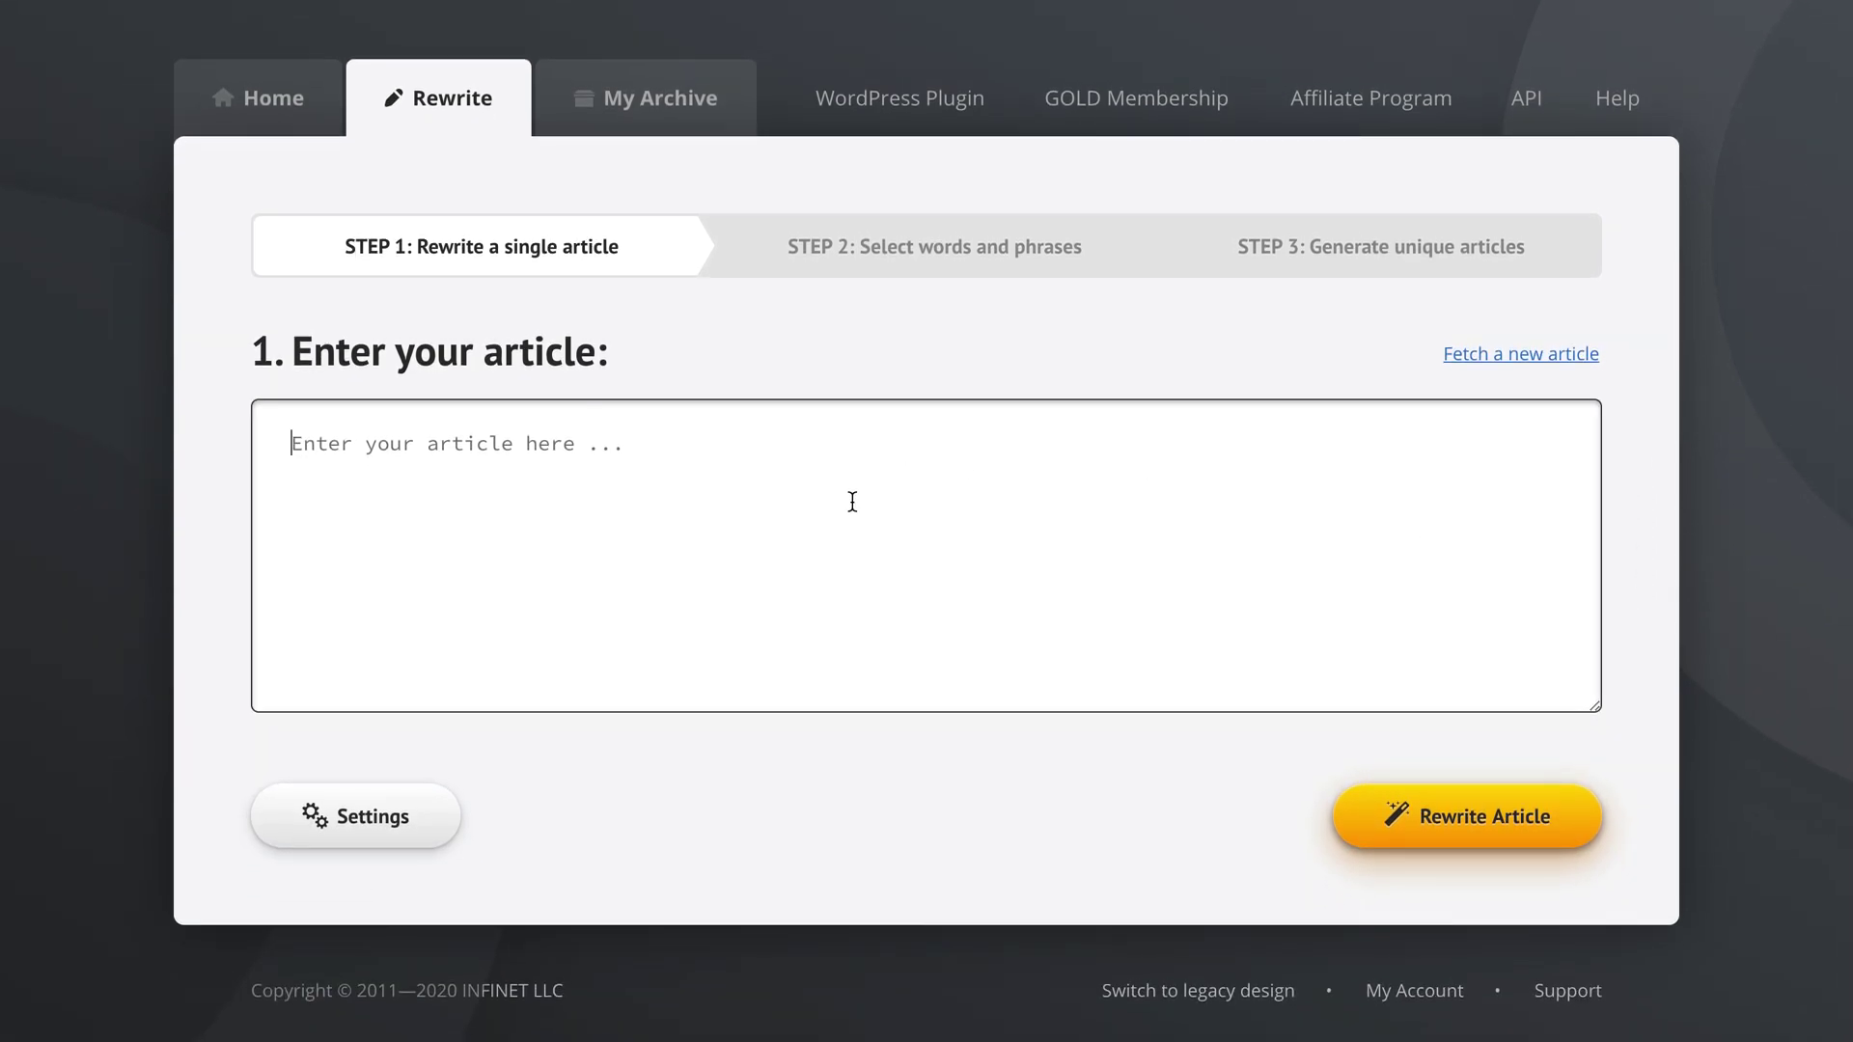
key(ctrl+v)
scroll(746, 552, up, 15)
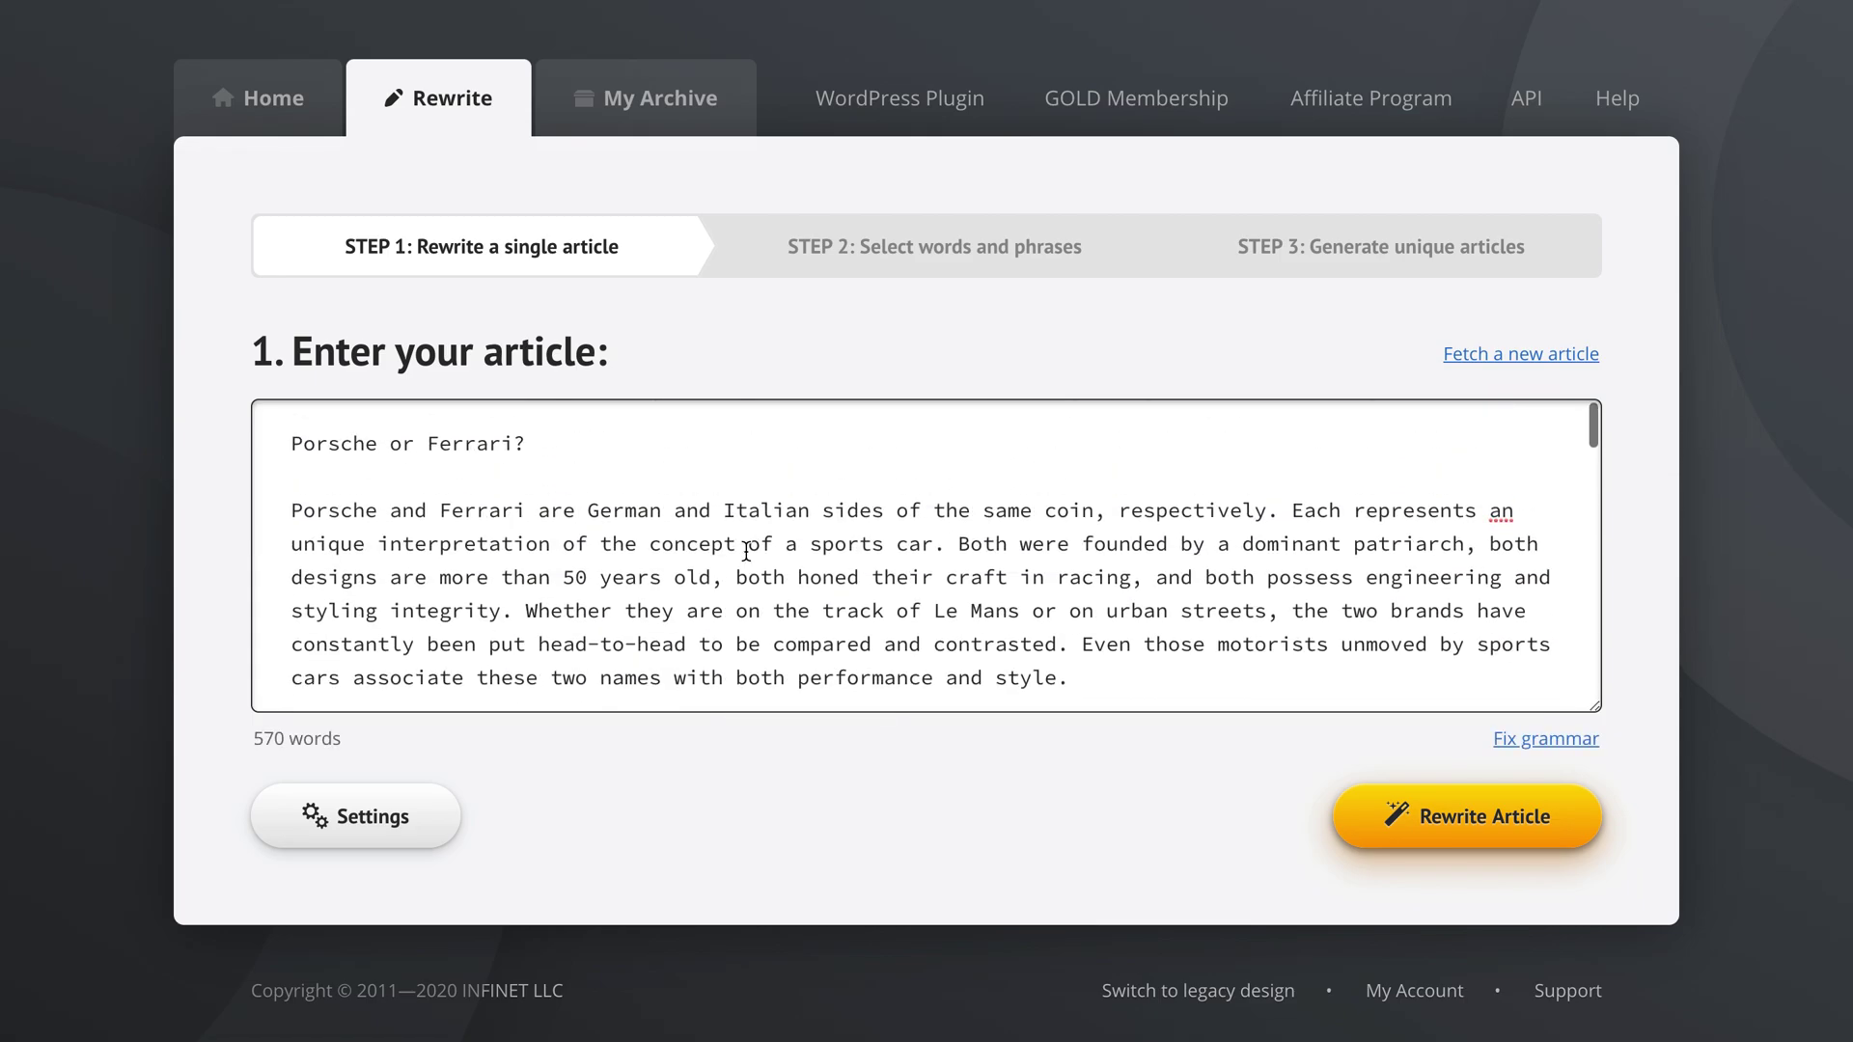
scroll(762, 579, down, 15)
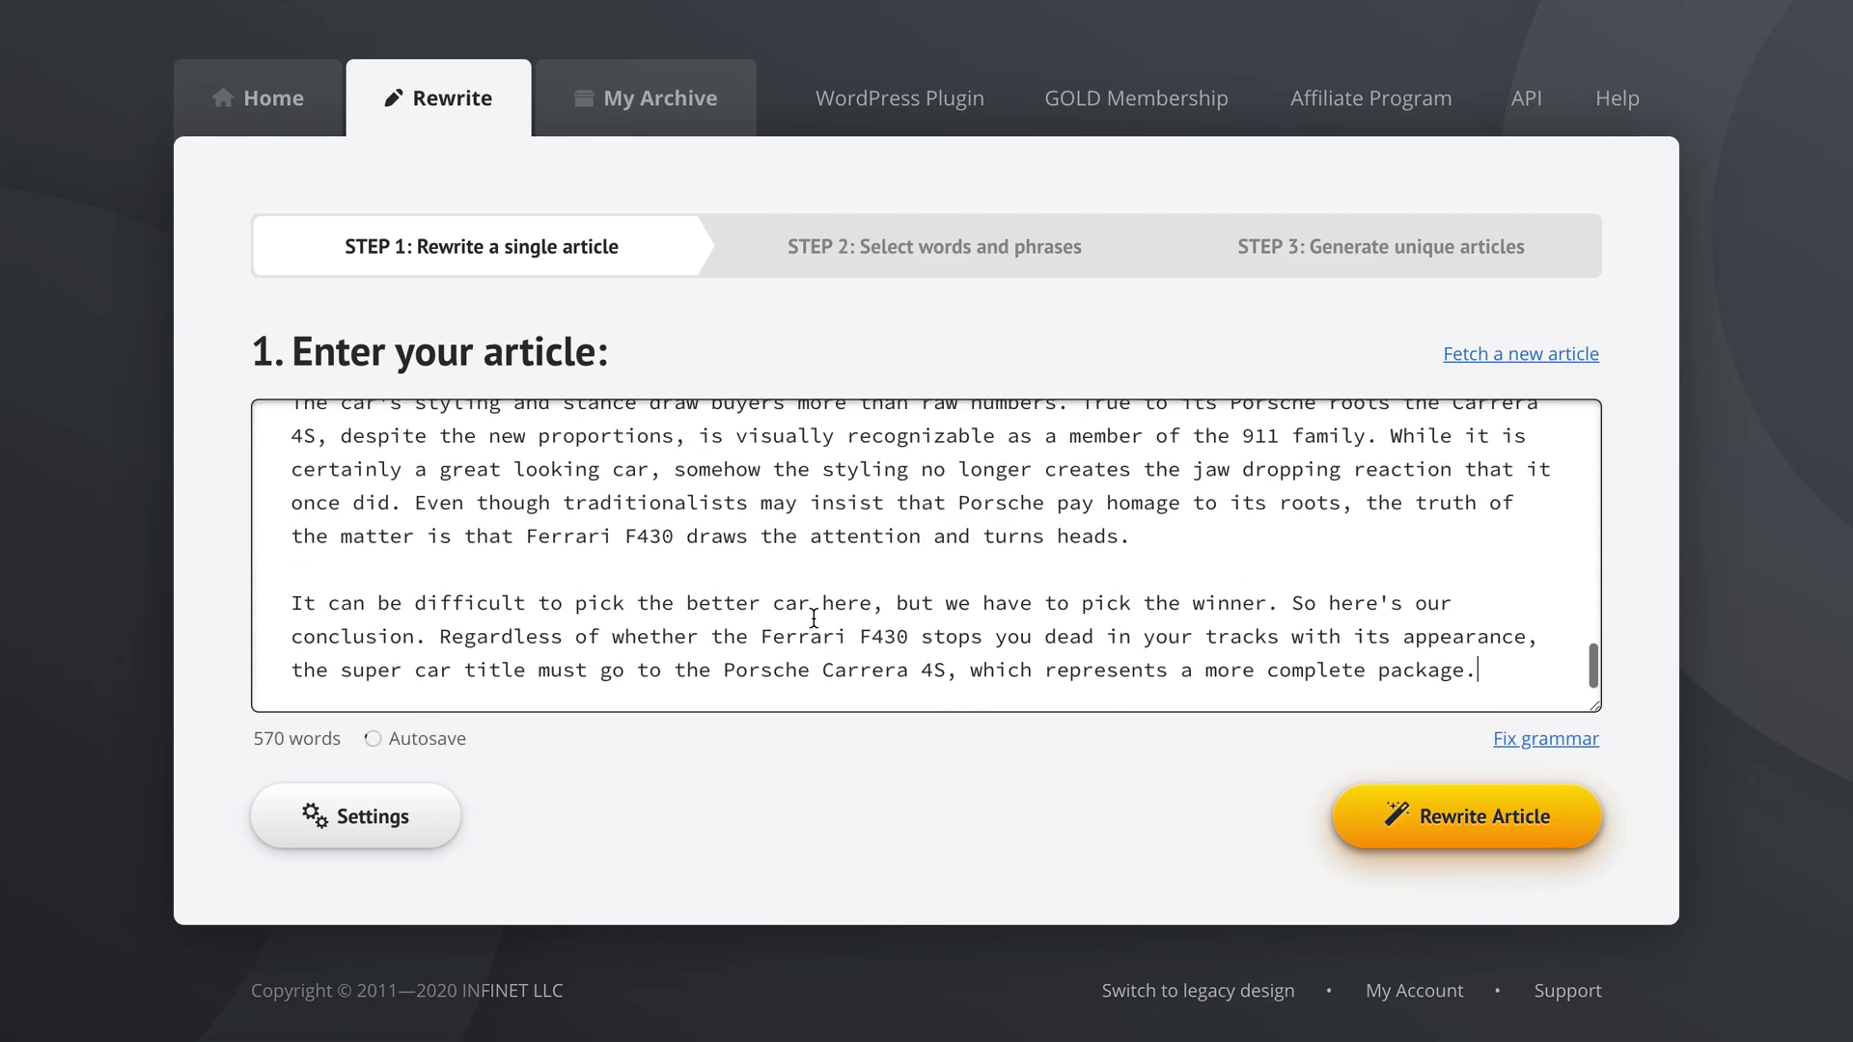
scroll(814, 618, up, 14)
scroll(813, 617, up, 2)
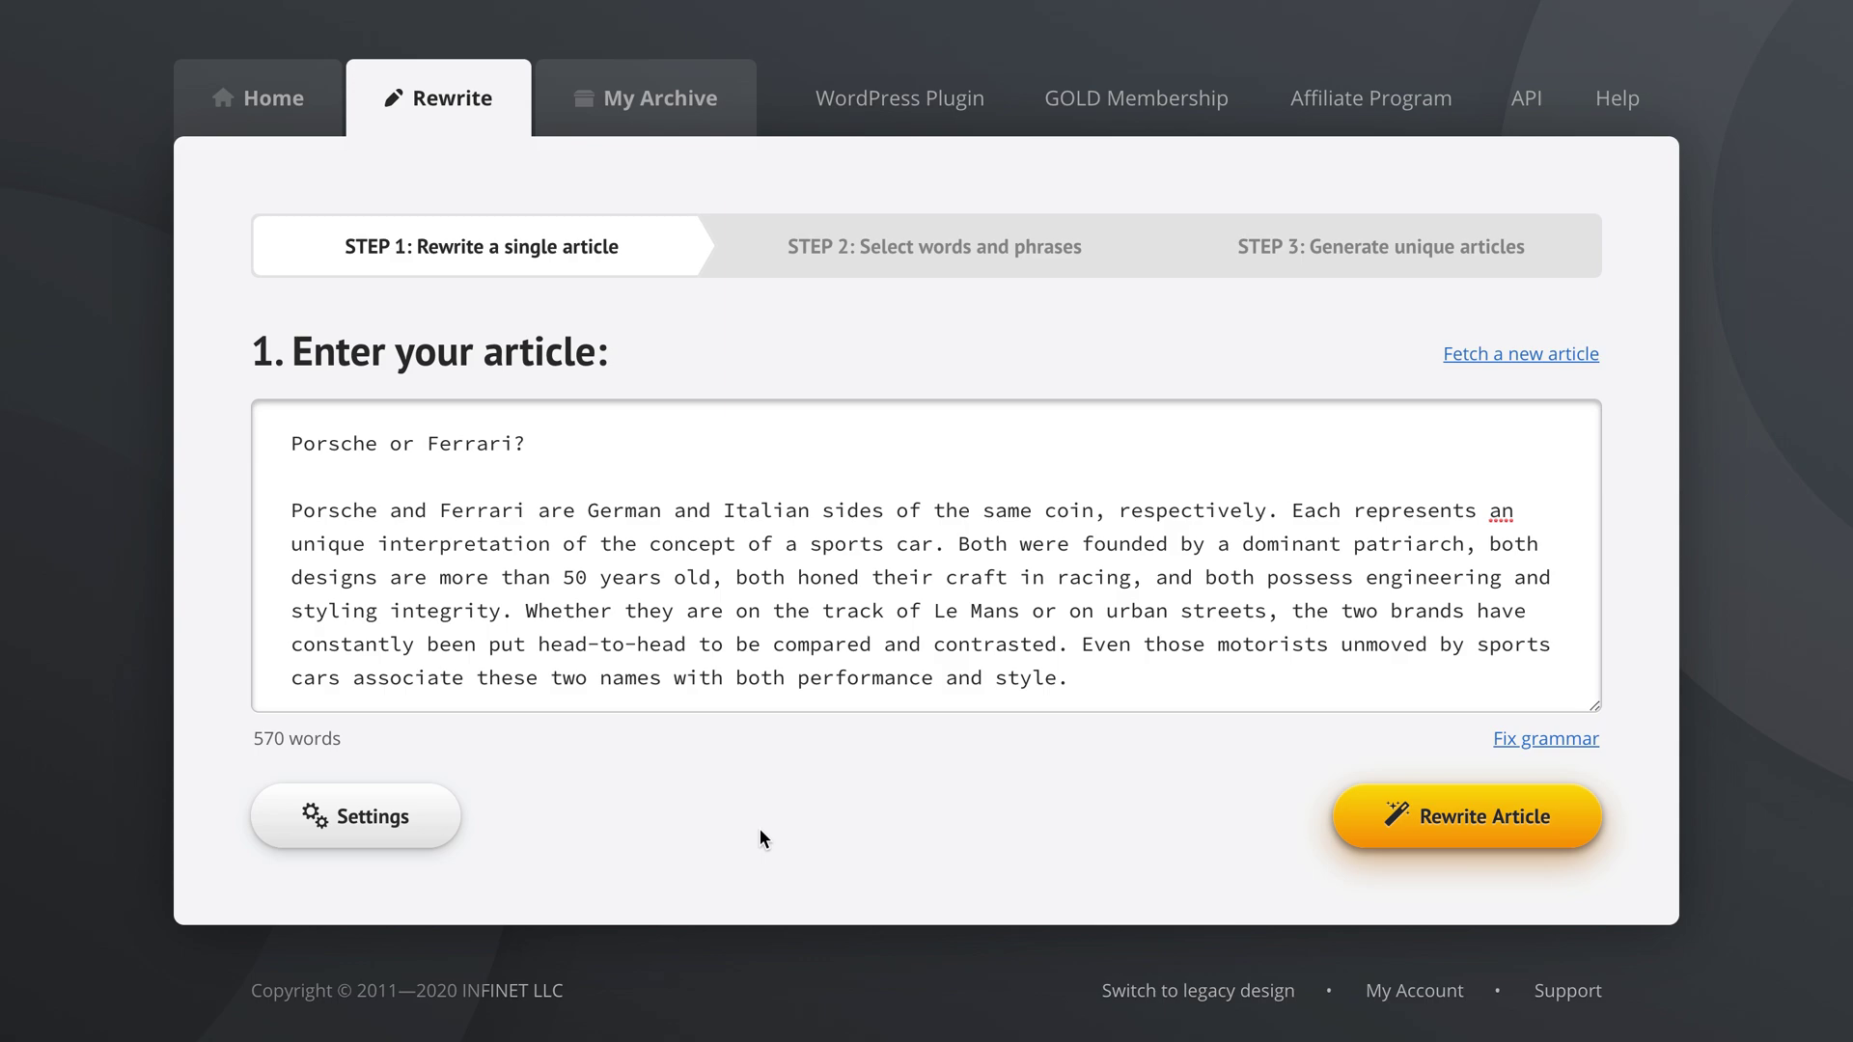
scroll(975, 832, down, 1)
scroll(974, 838, up, 1)
click(342, 819)
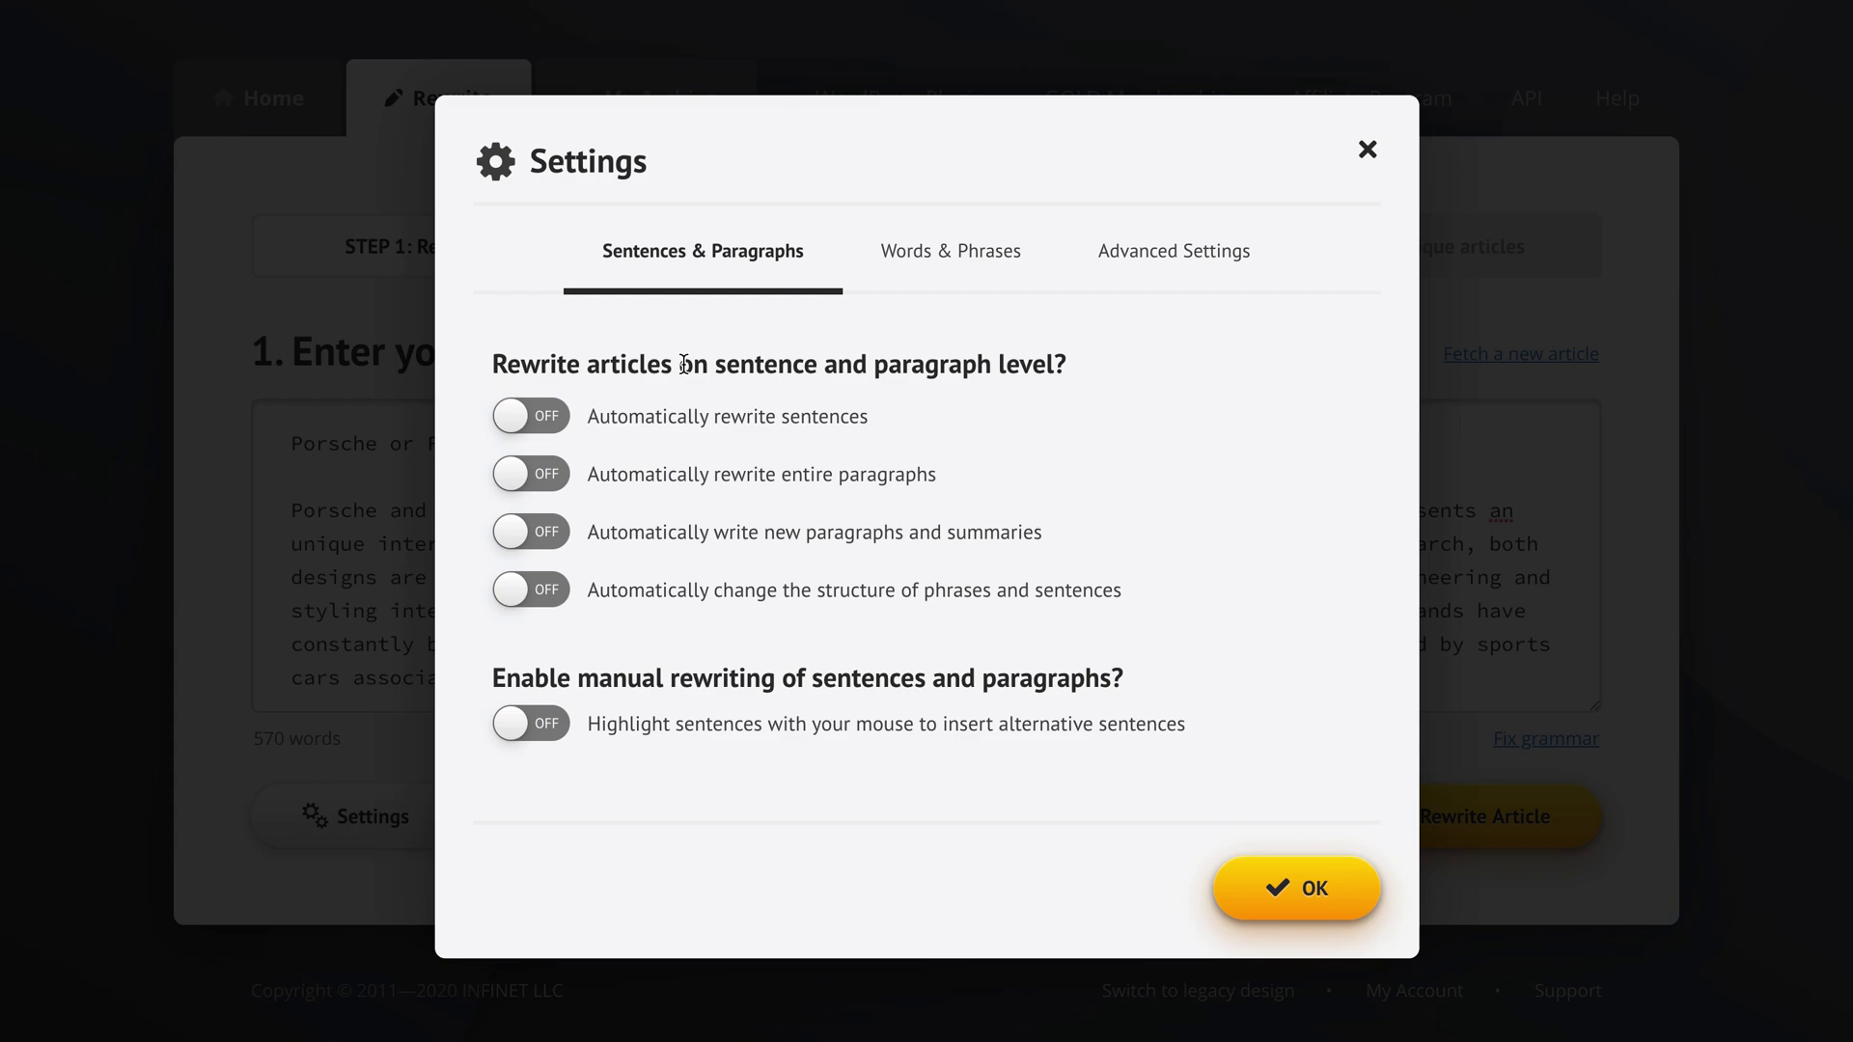
Step: Turn on automatic rewriting of sentences and of entire paragraphs
mouse_move(736, 417)
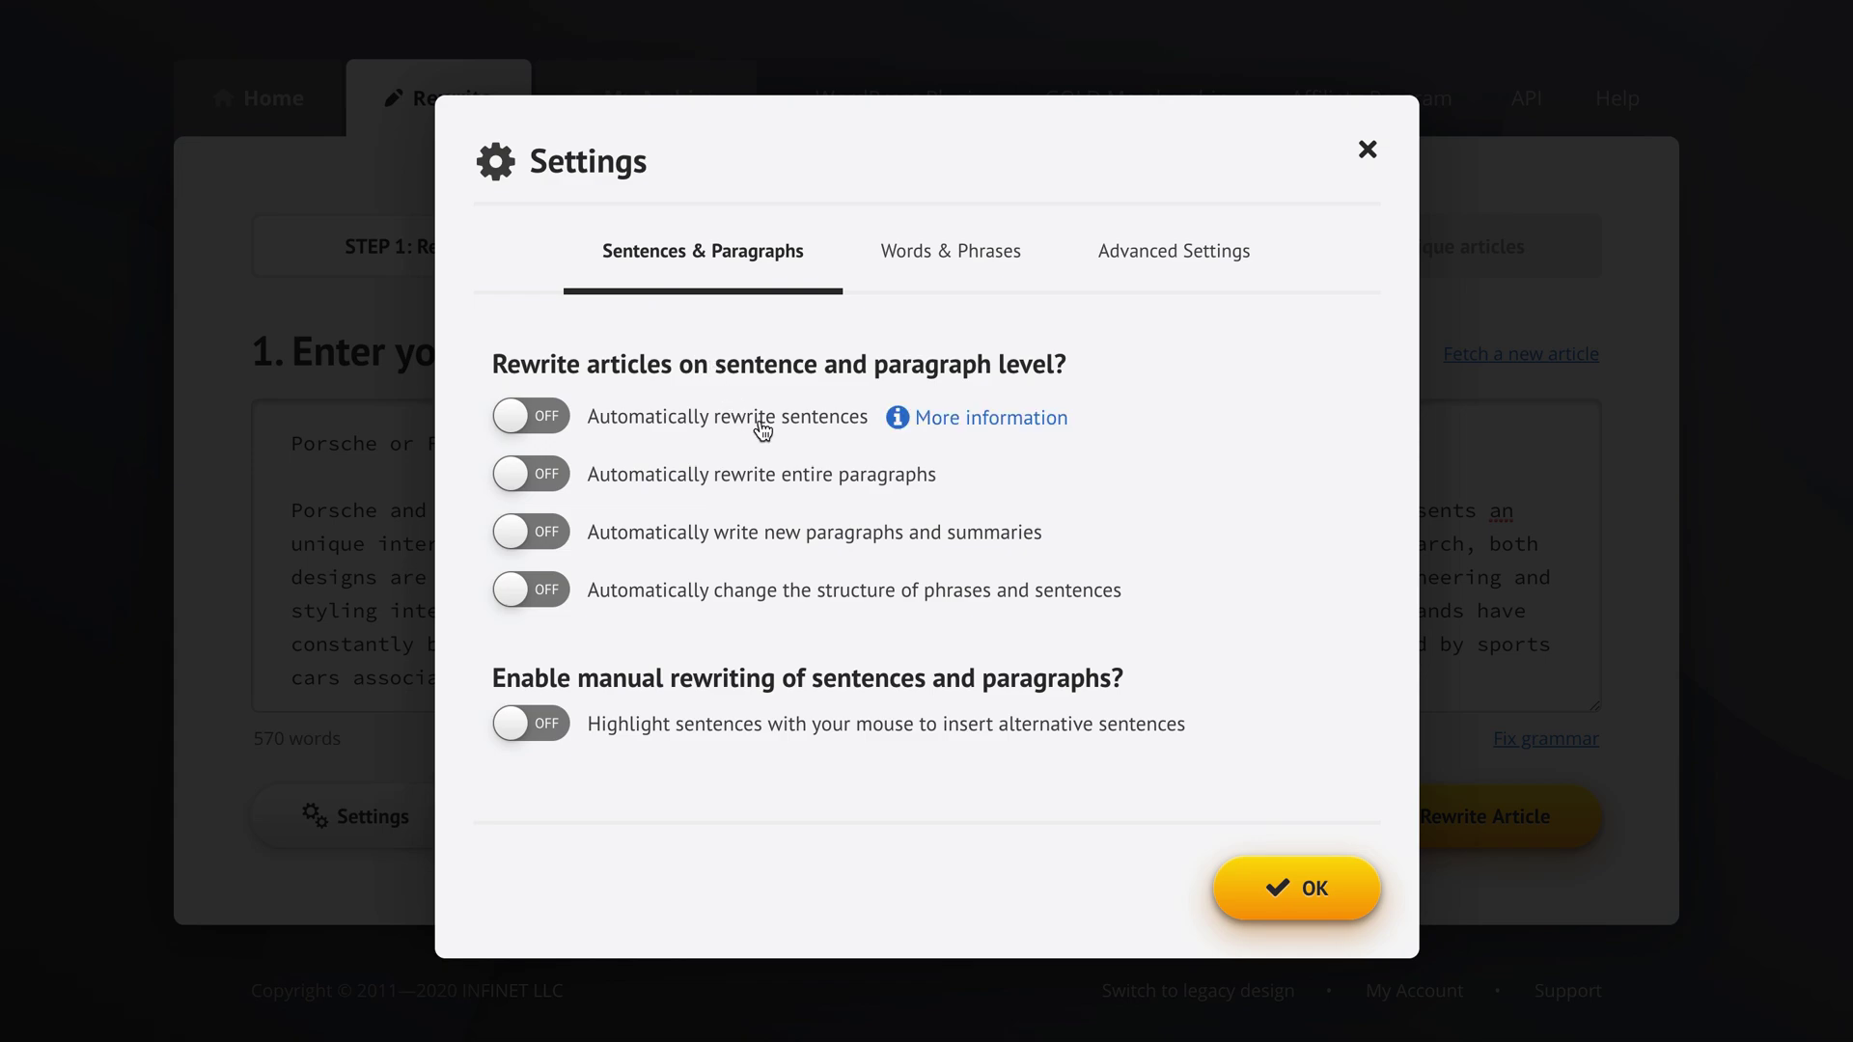
click(758, 421)
click(936, 421)
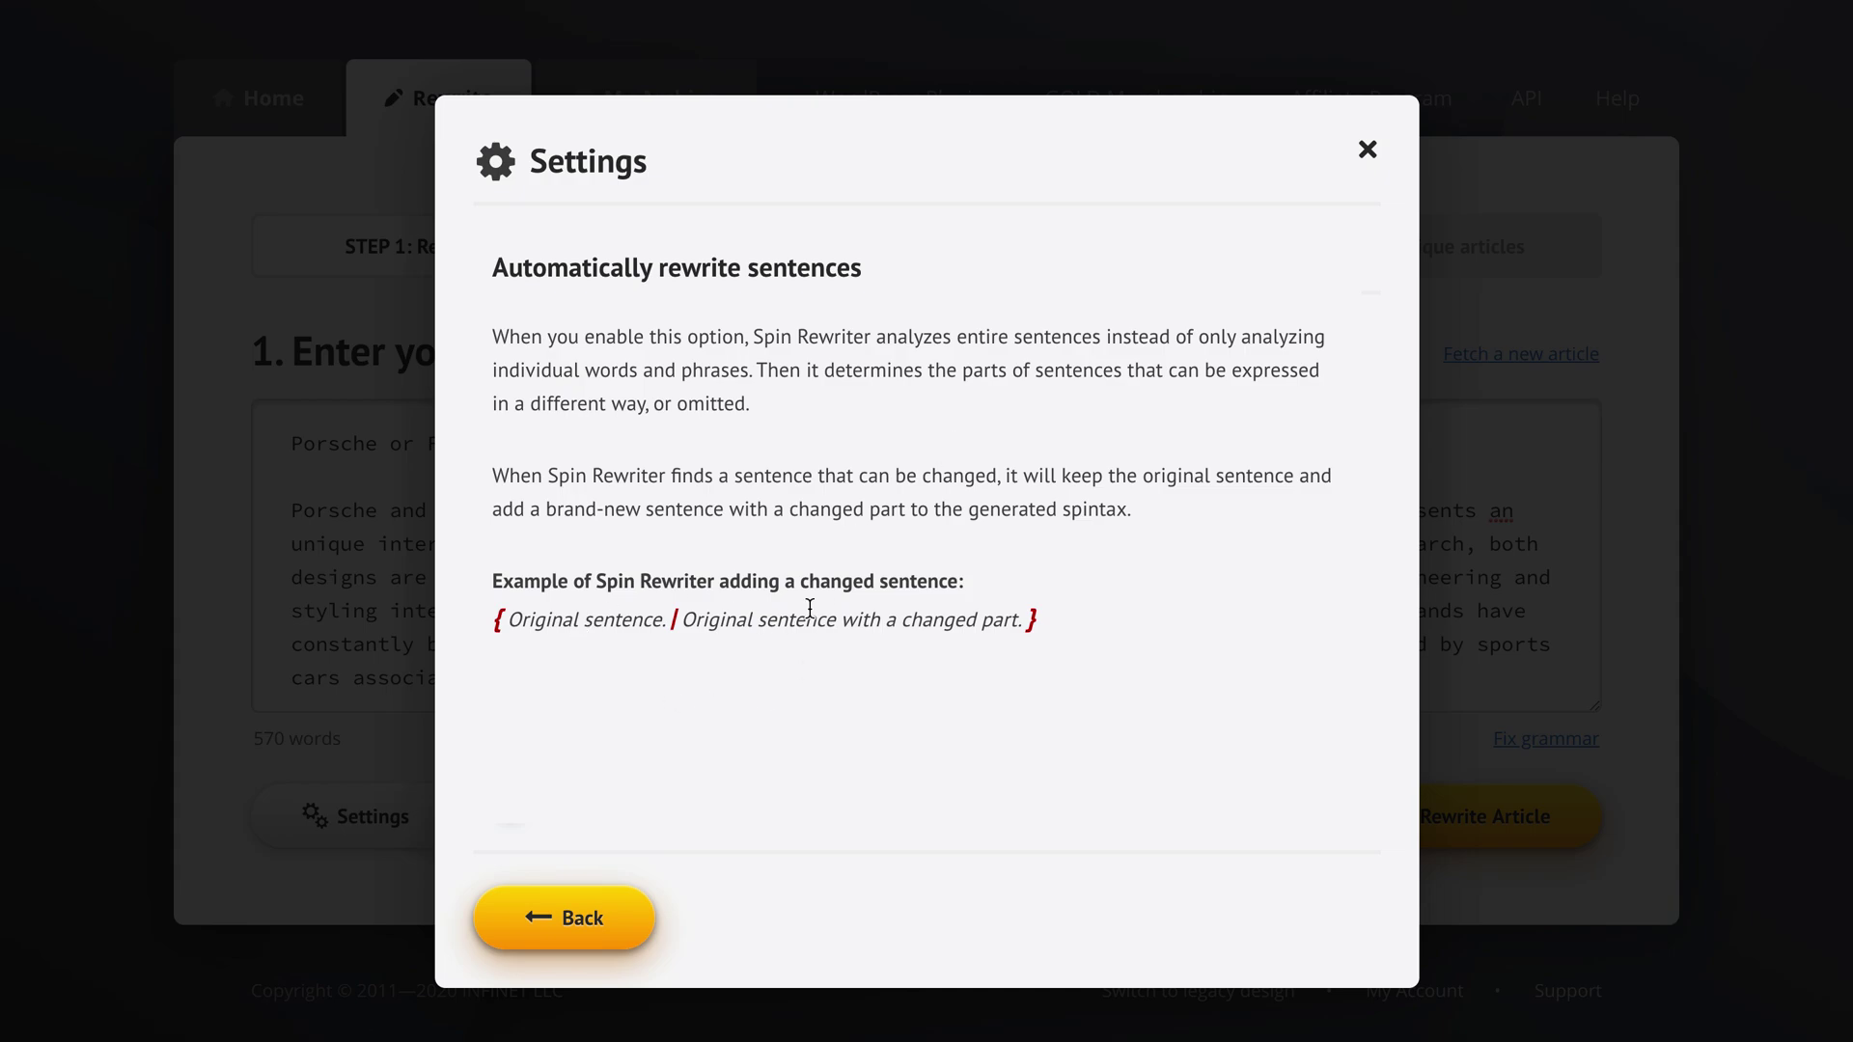
click(576, 919)
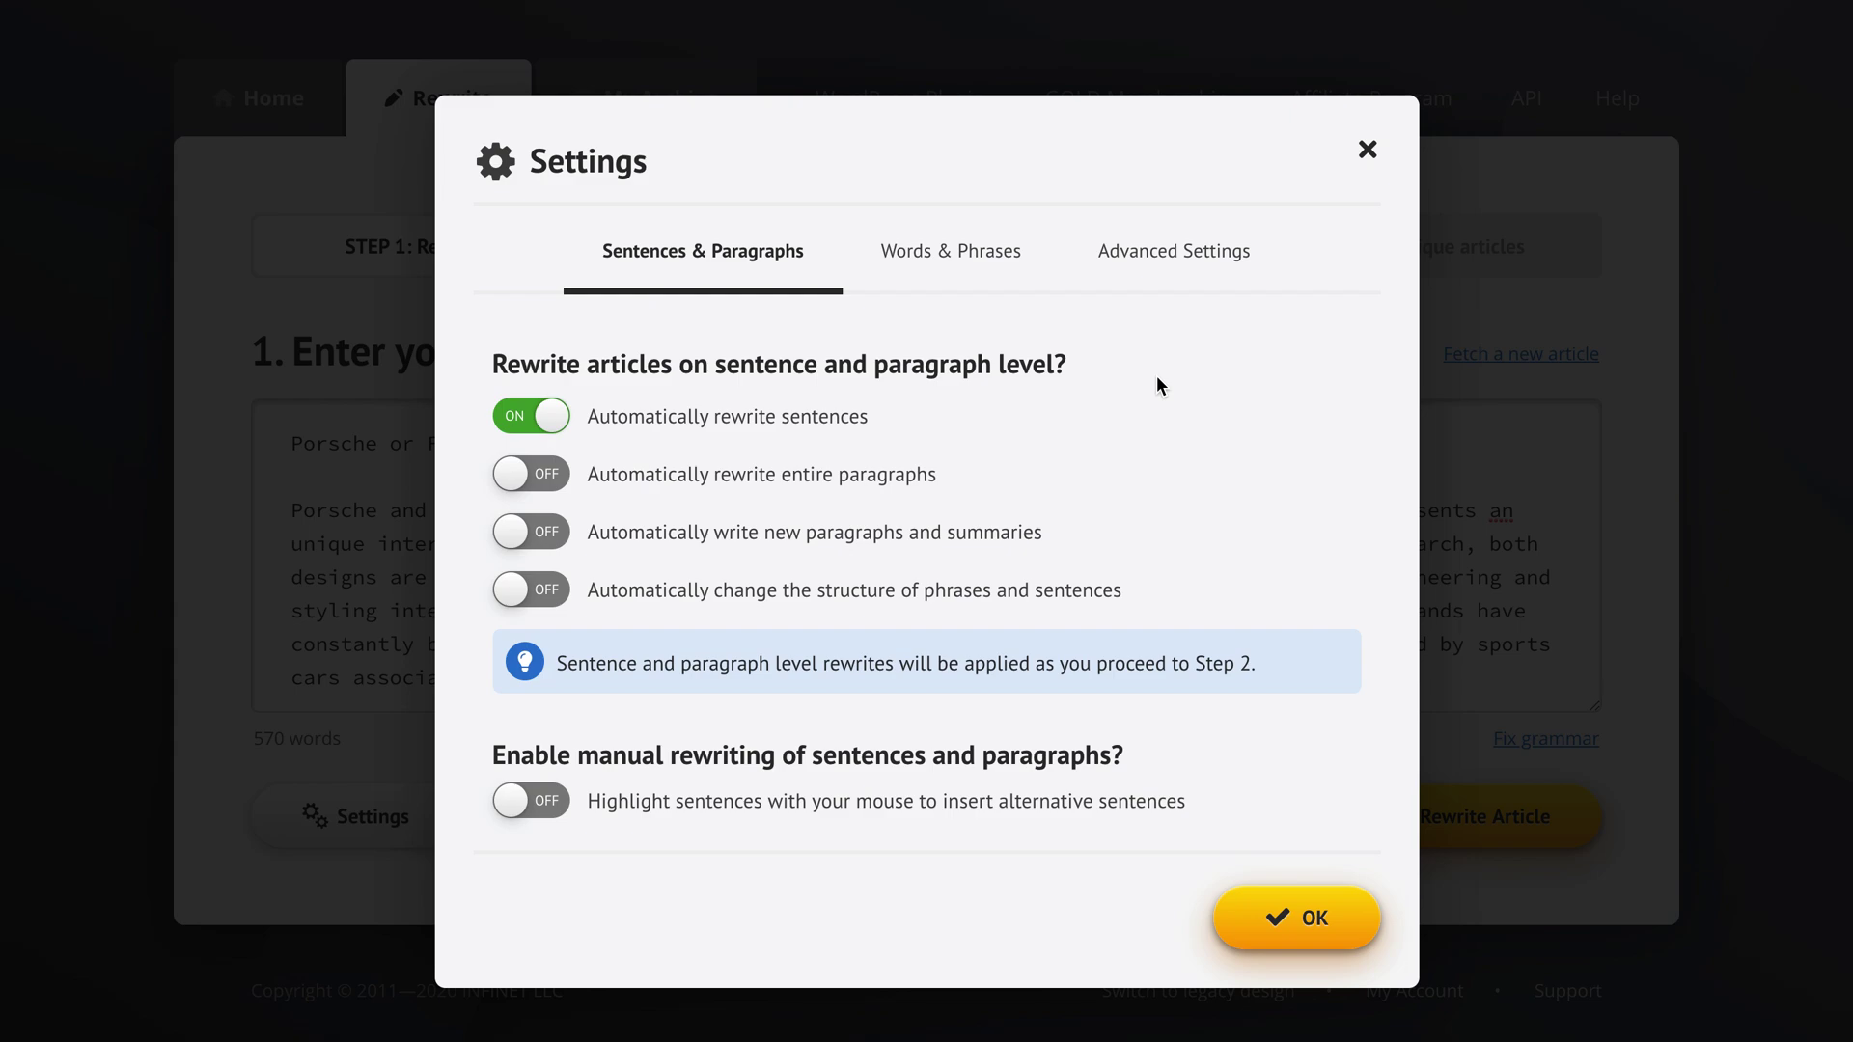
mouse_move(746, 417)
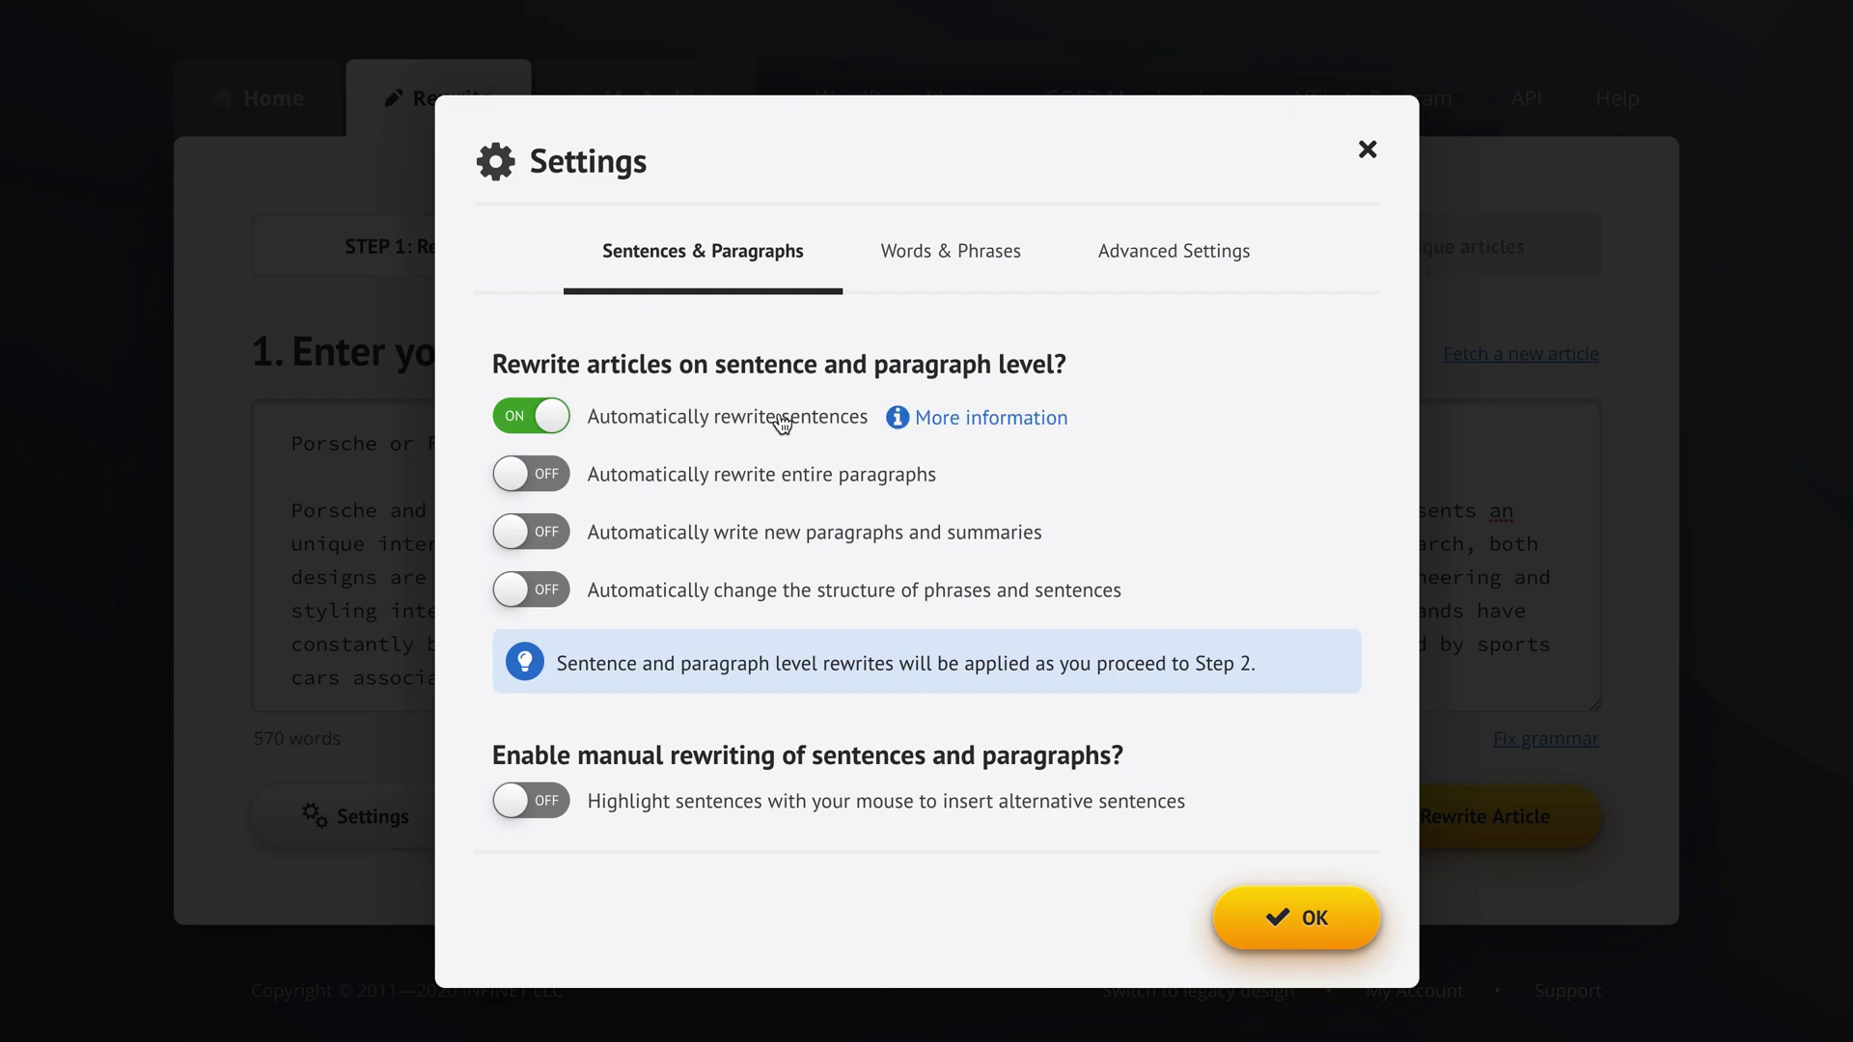
mouse_move(793, 483)
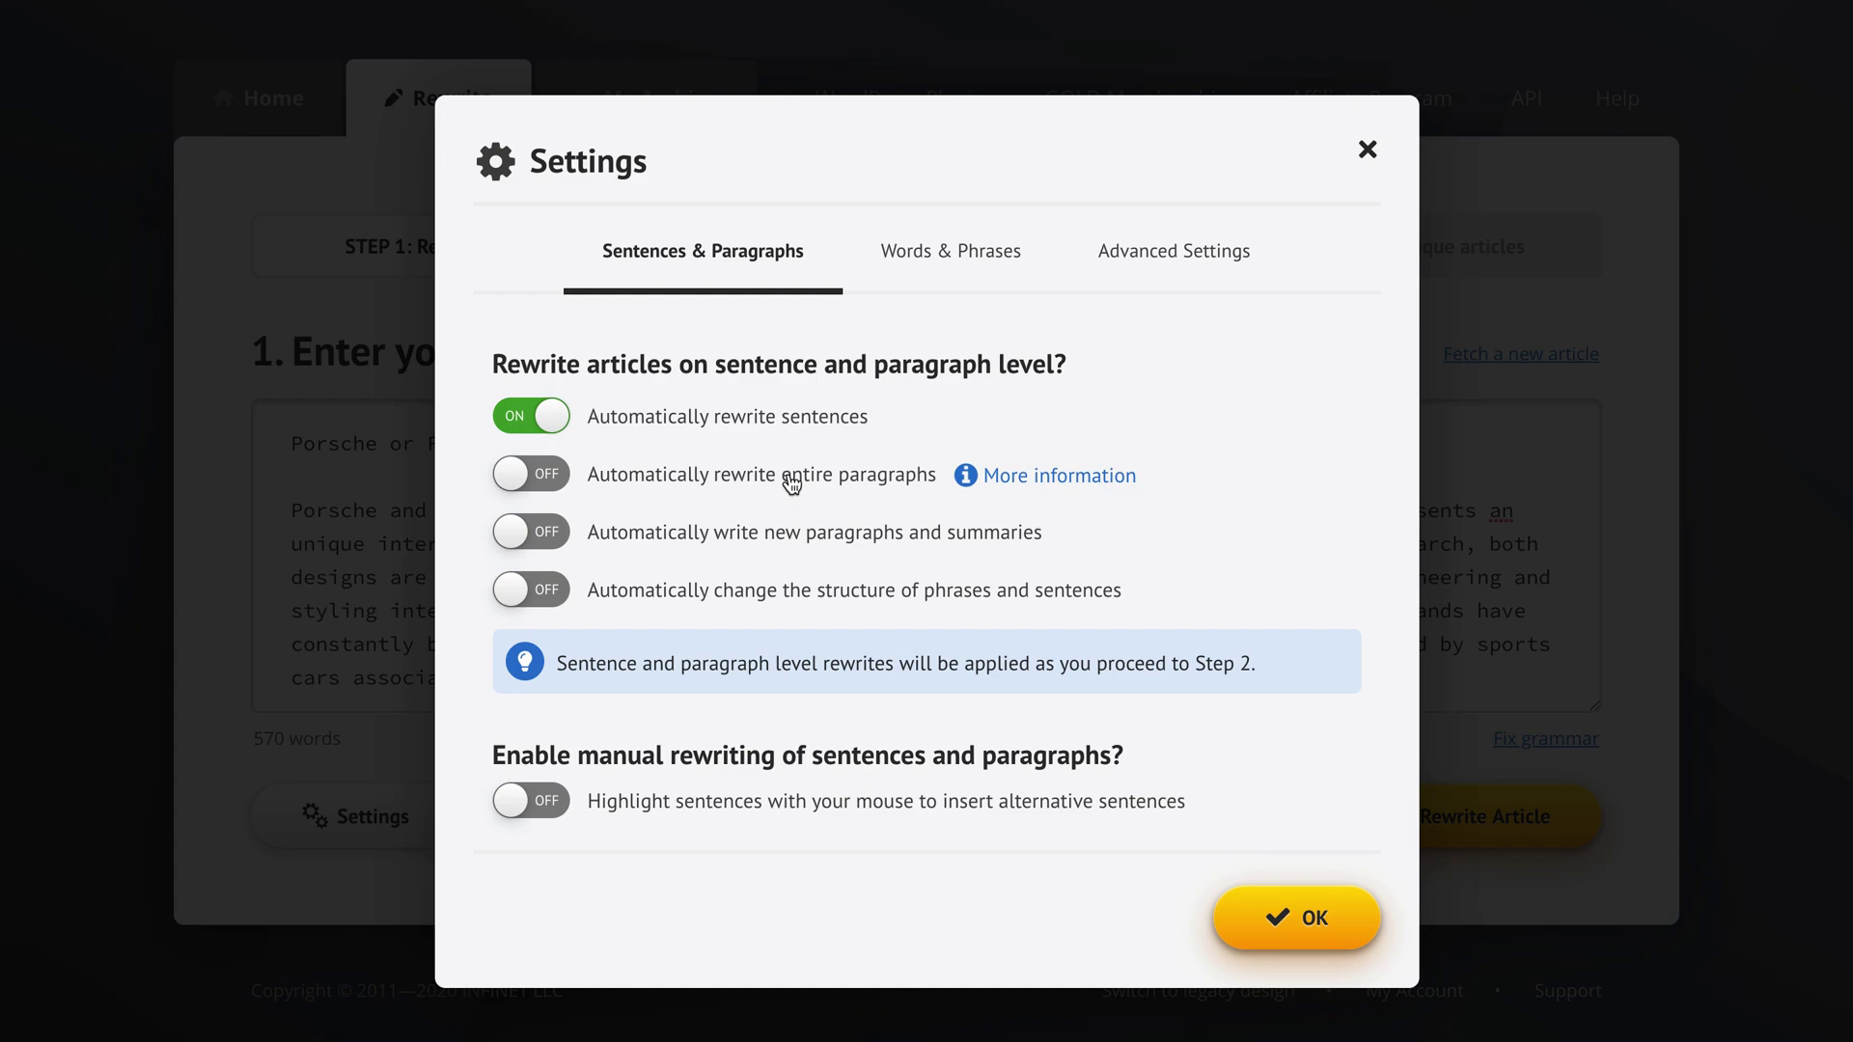
click(755, 480)
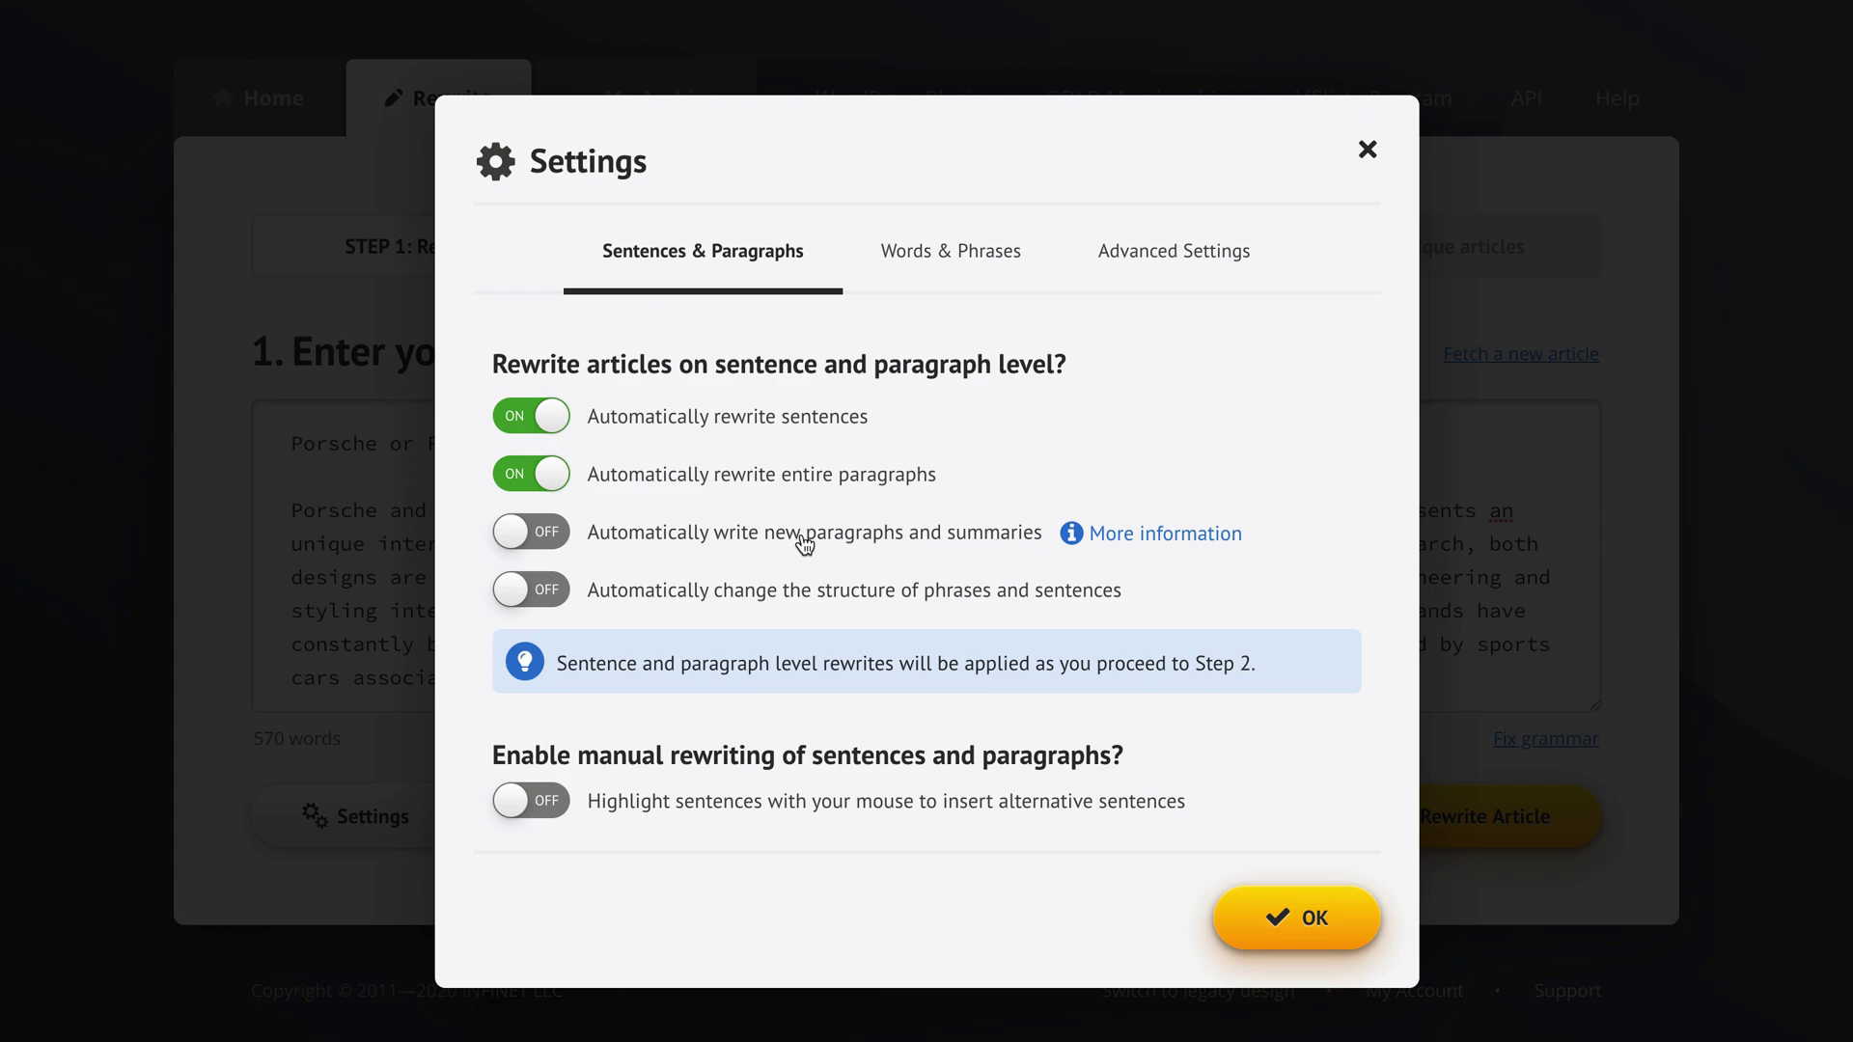
Step: Turn on automatic changing of phrase and sentence structure, after reading its explanation
mouse_move(826, 599)
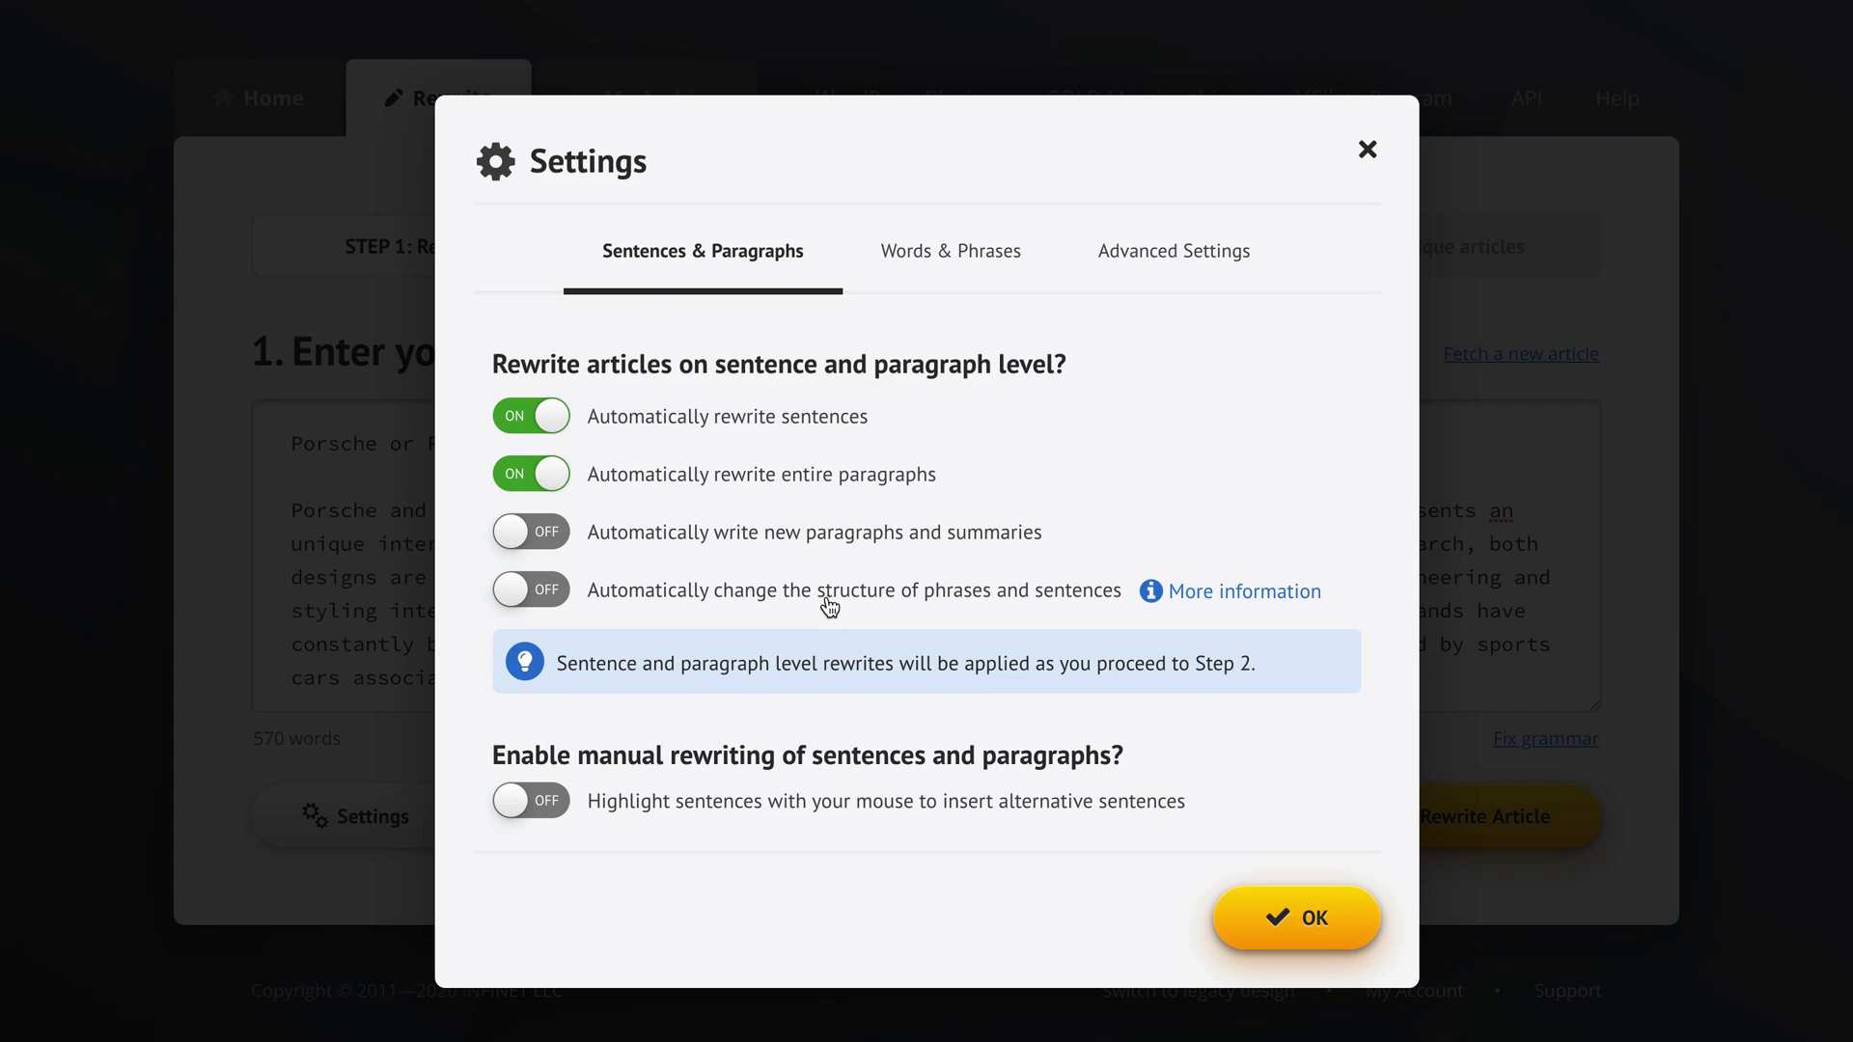
click(772, 600)
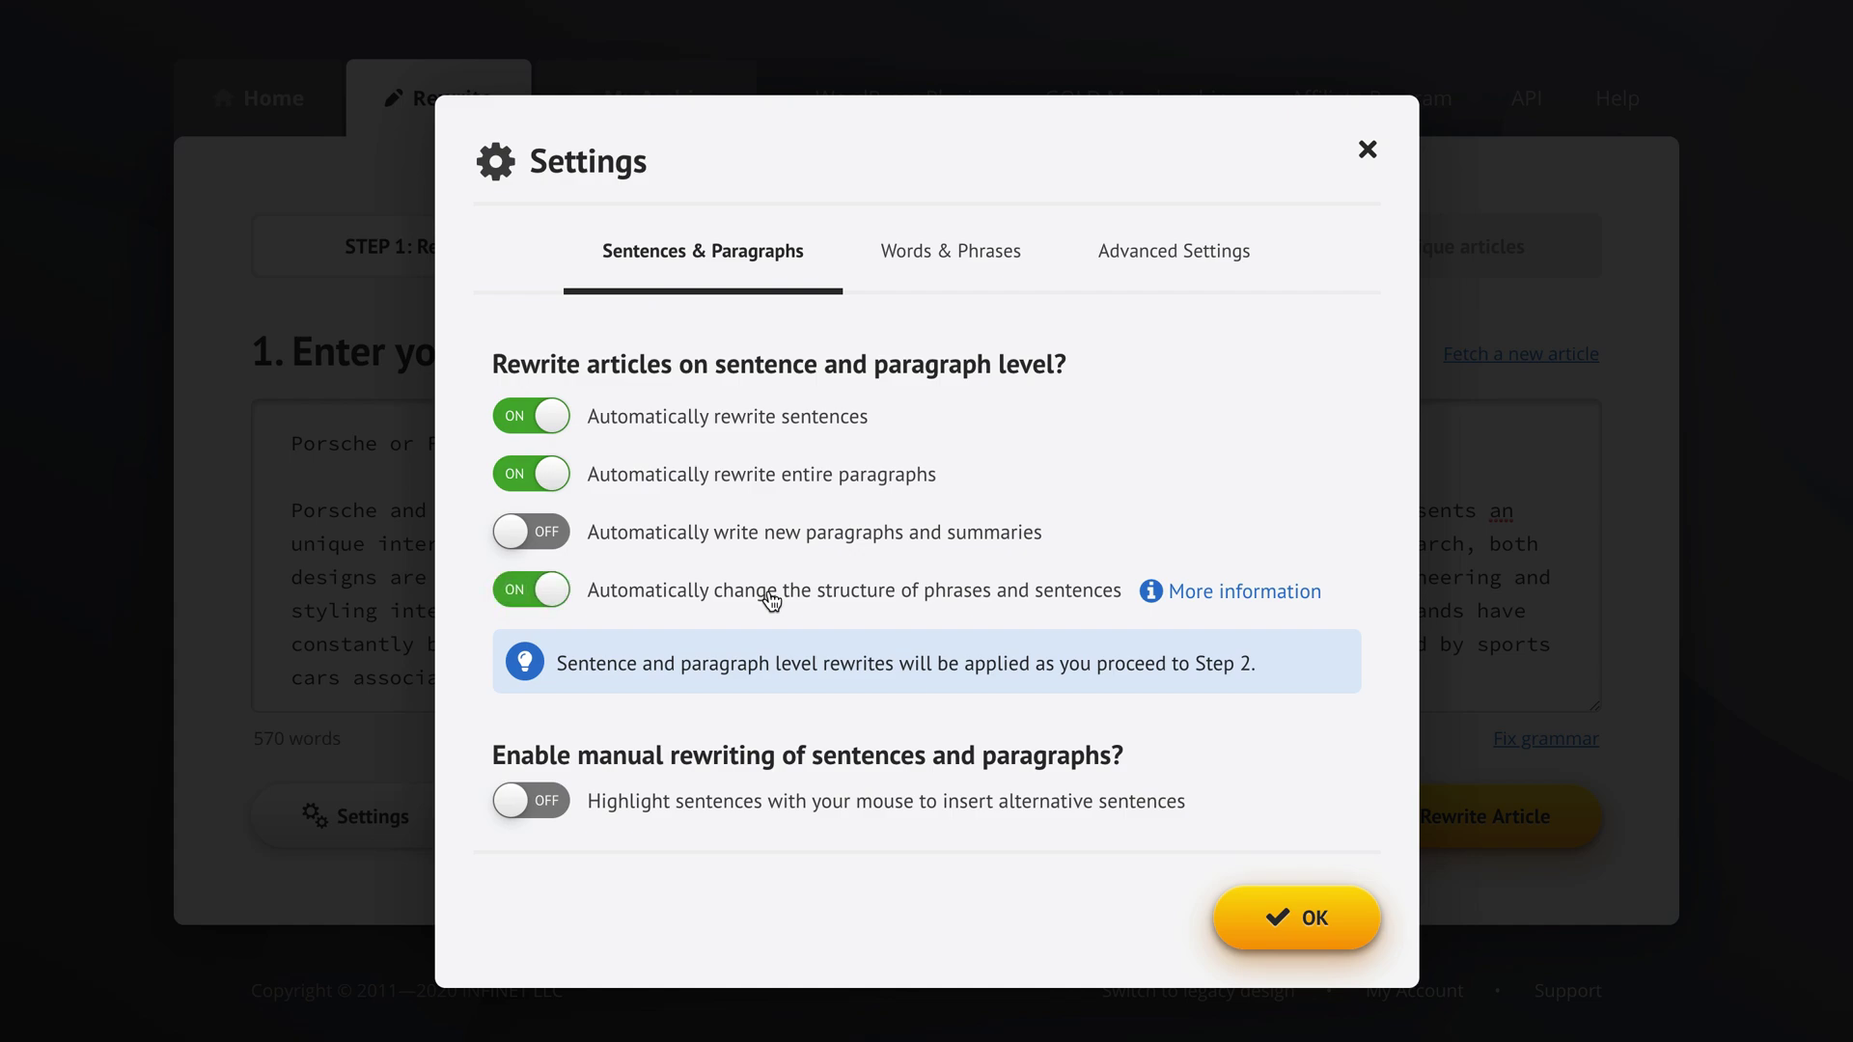
click(1208, 593)
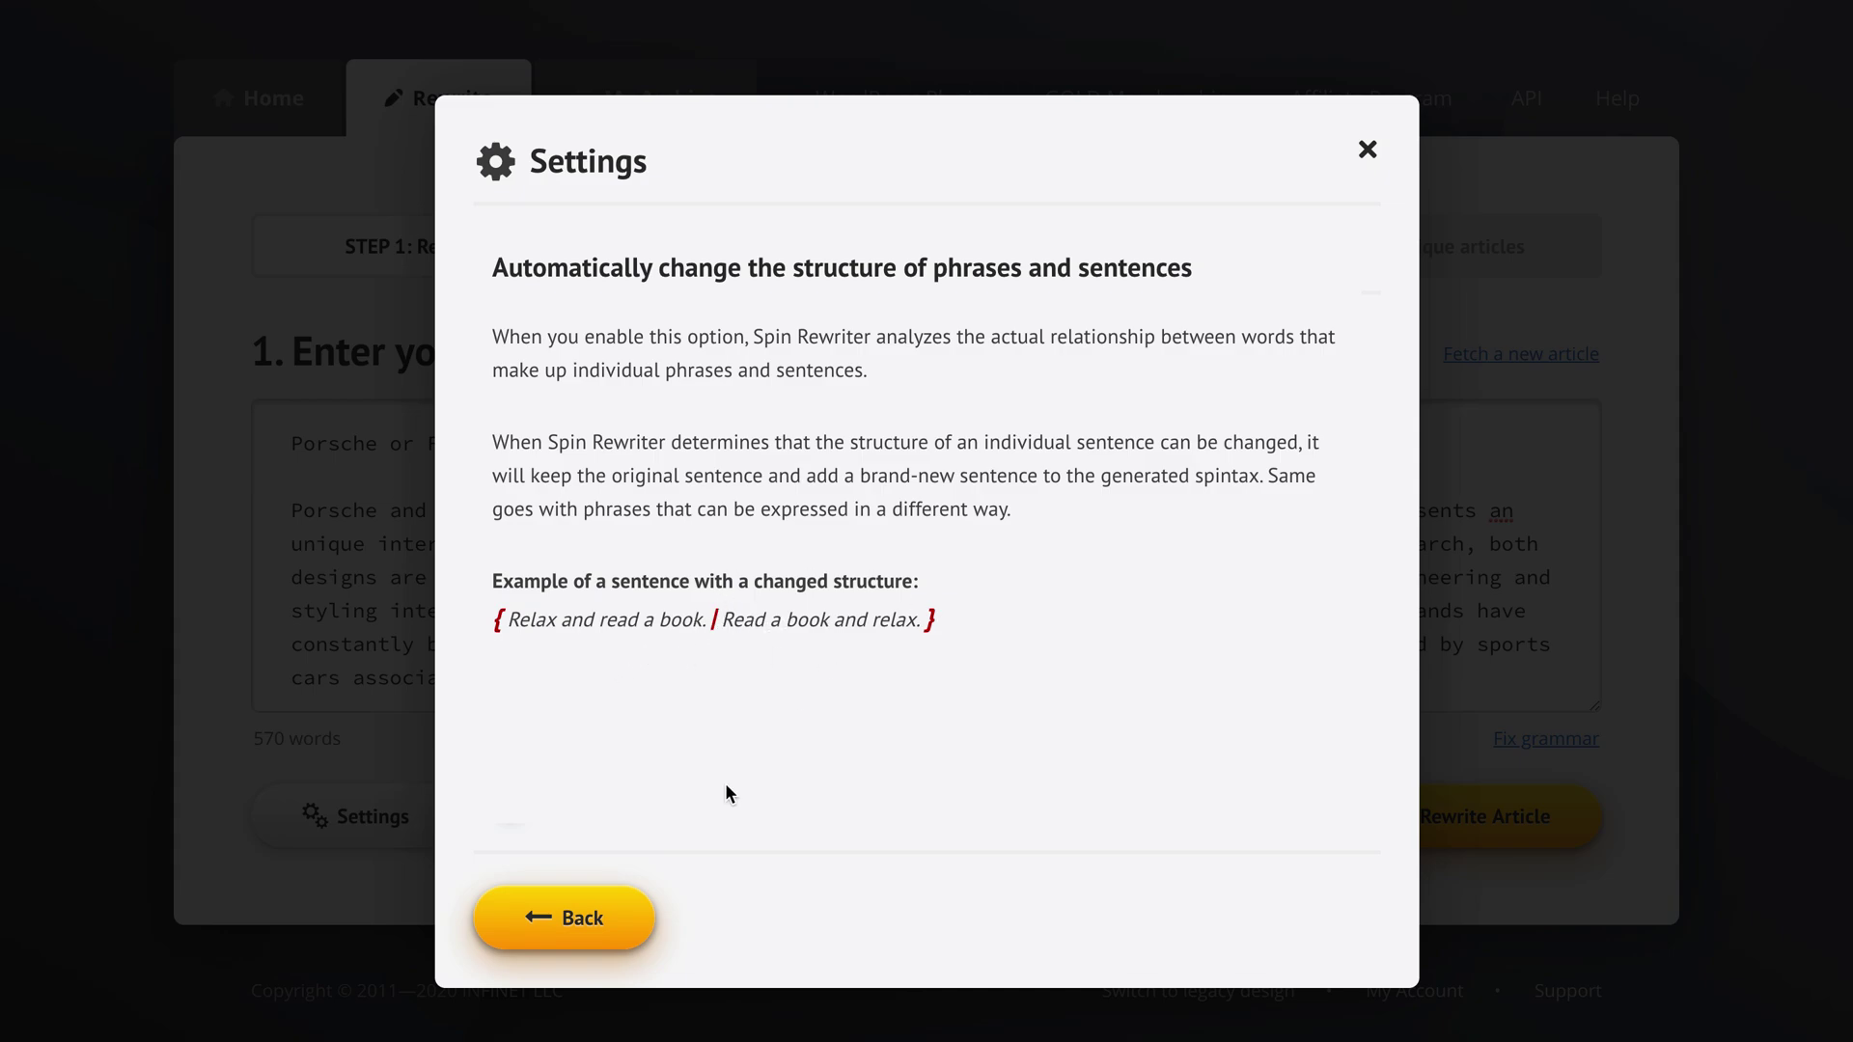
click(571, 915)
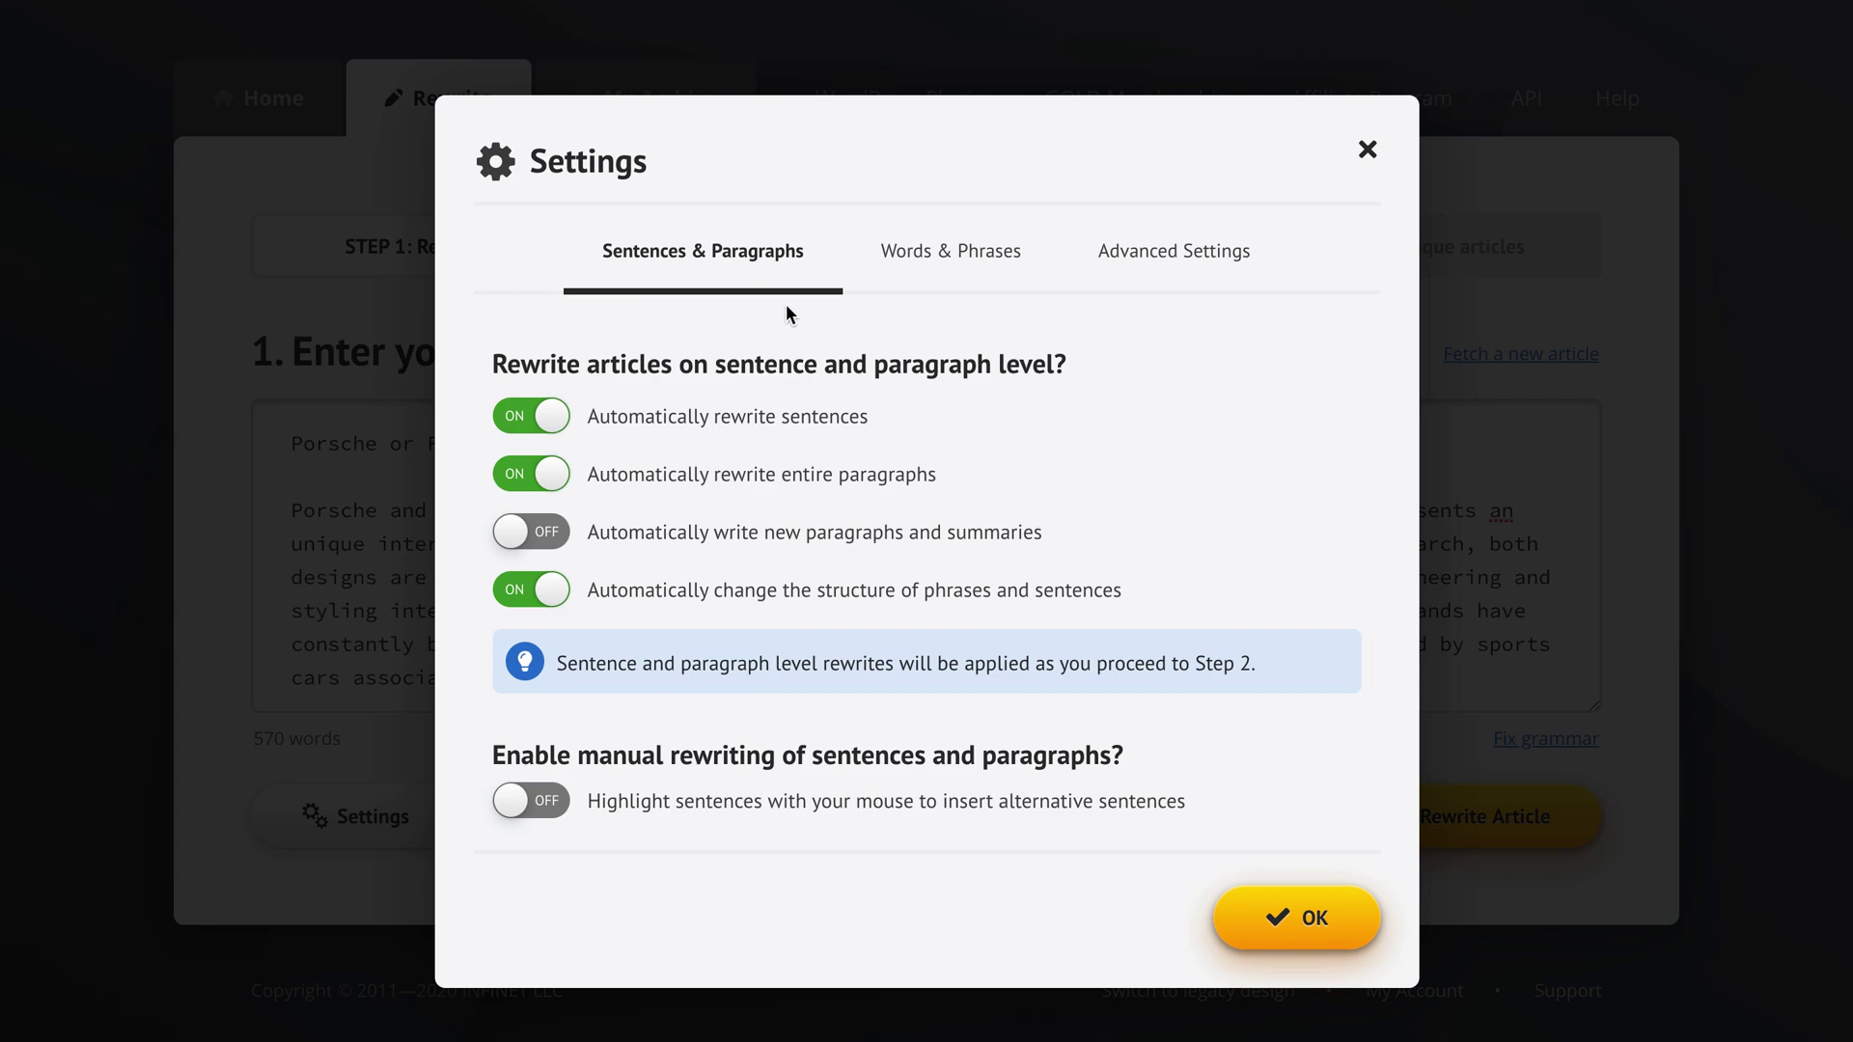
click(949, 255)
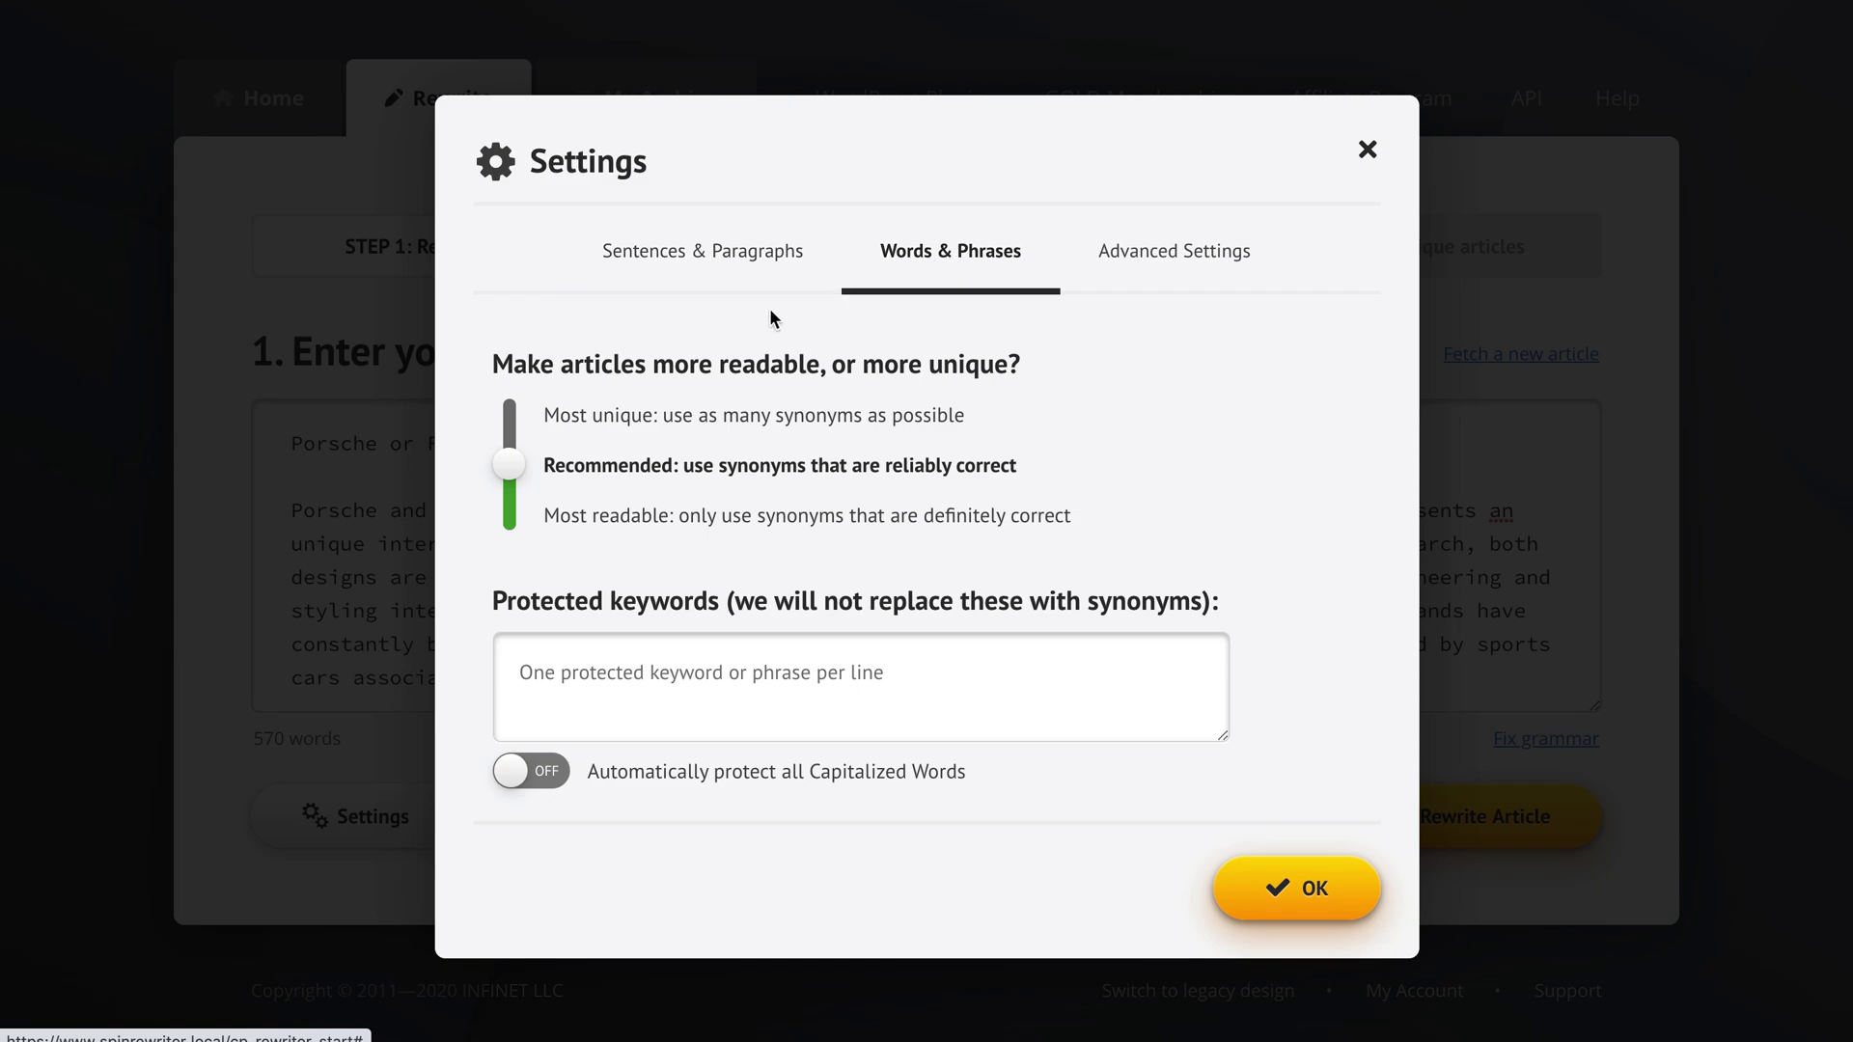
Step: Set synonym use to Most readable and automatically protect all Capitalized Words
click(610, 523)
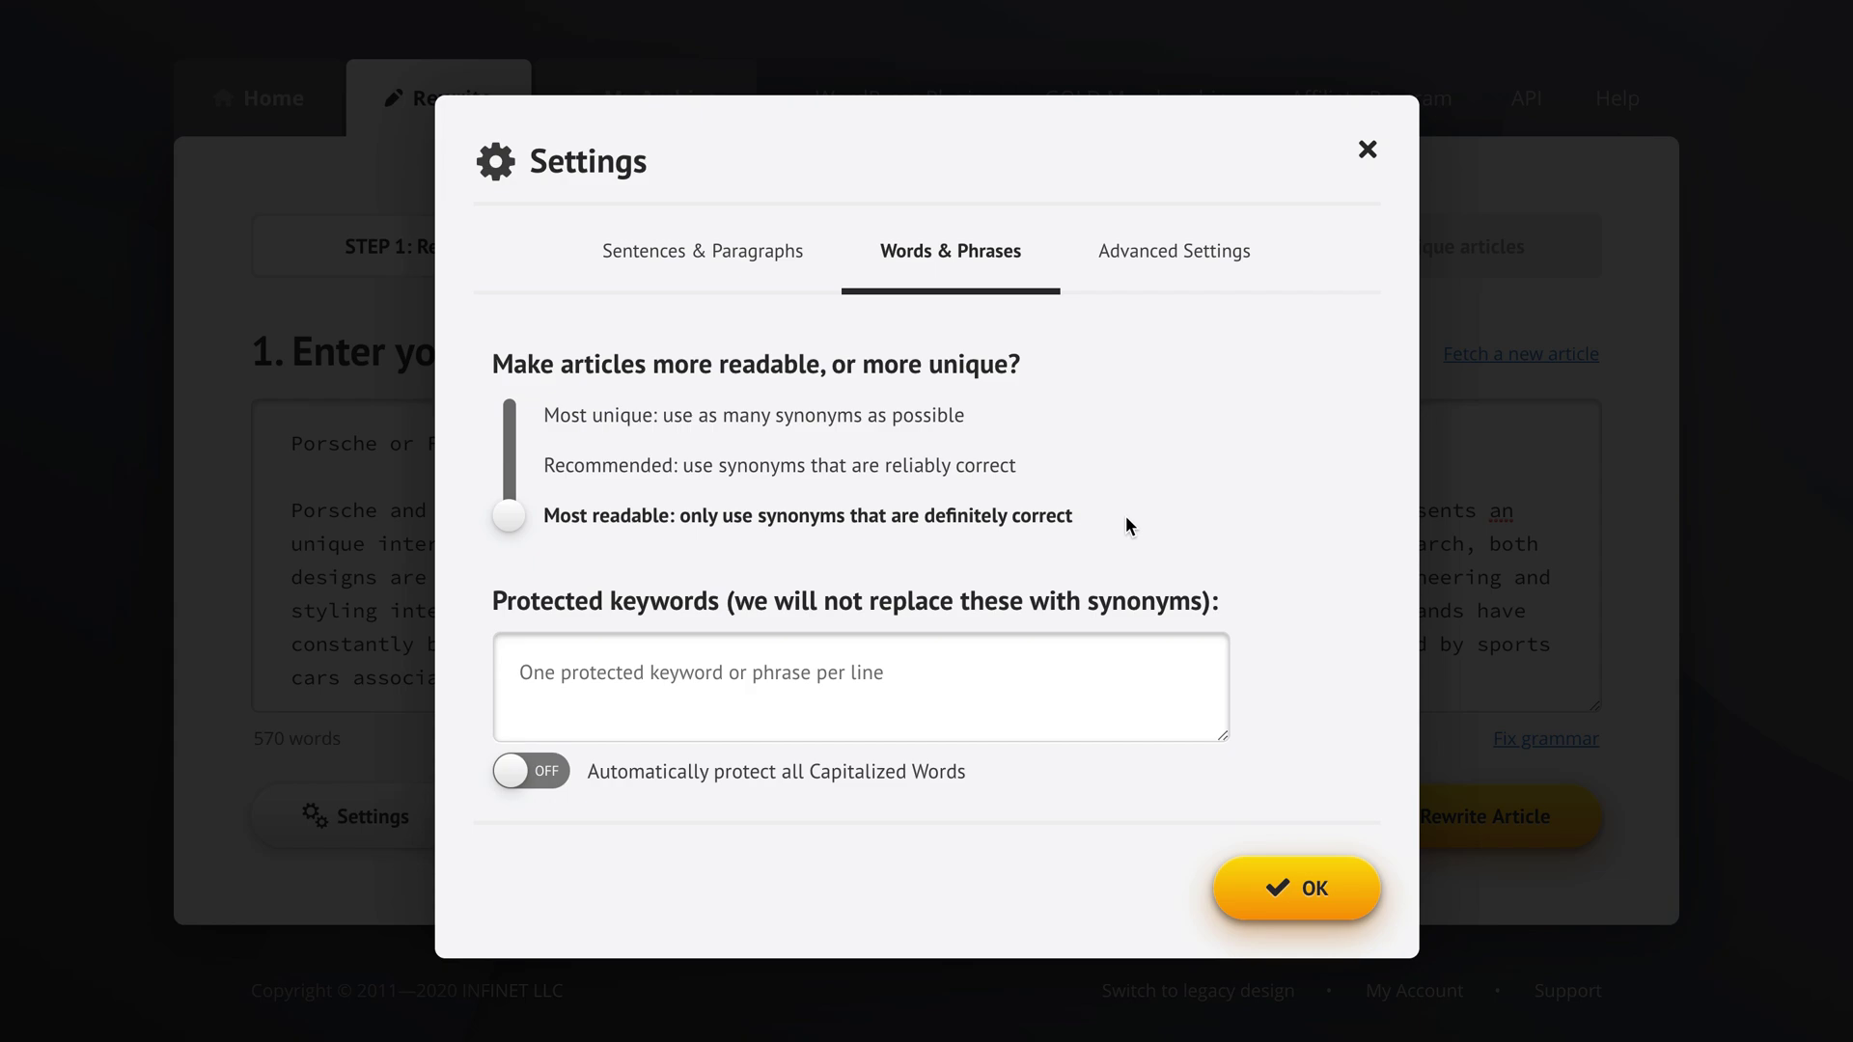
click(859, 472)
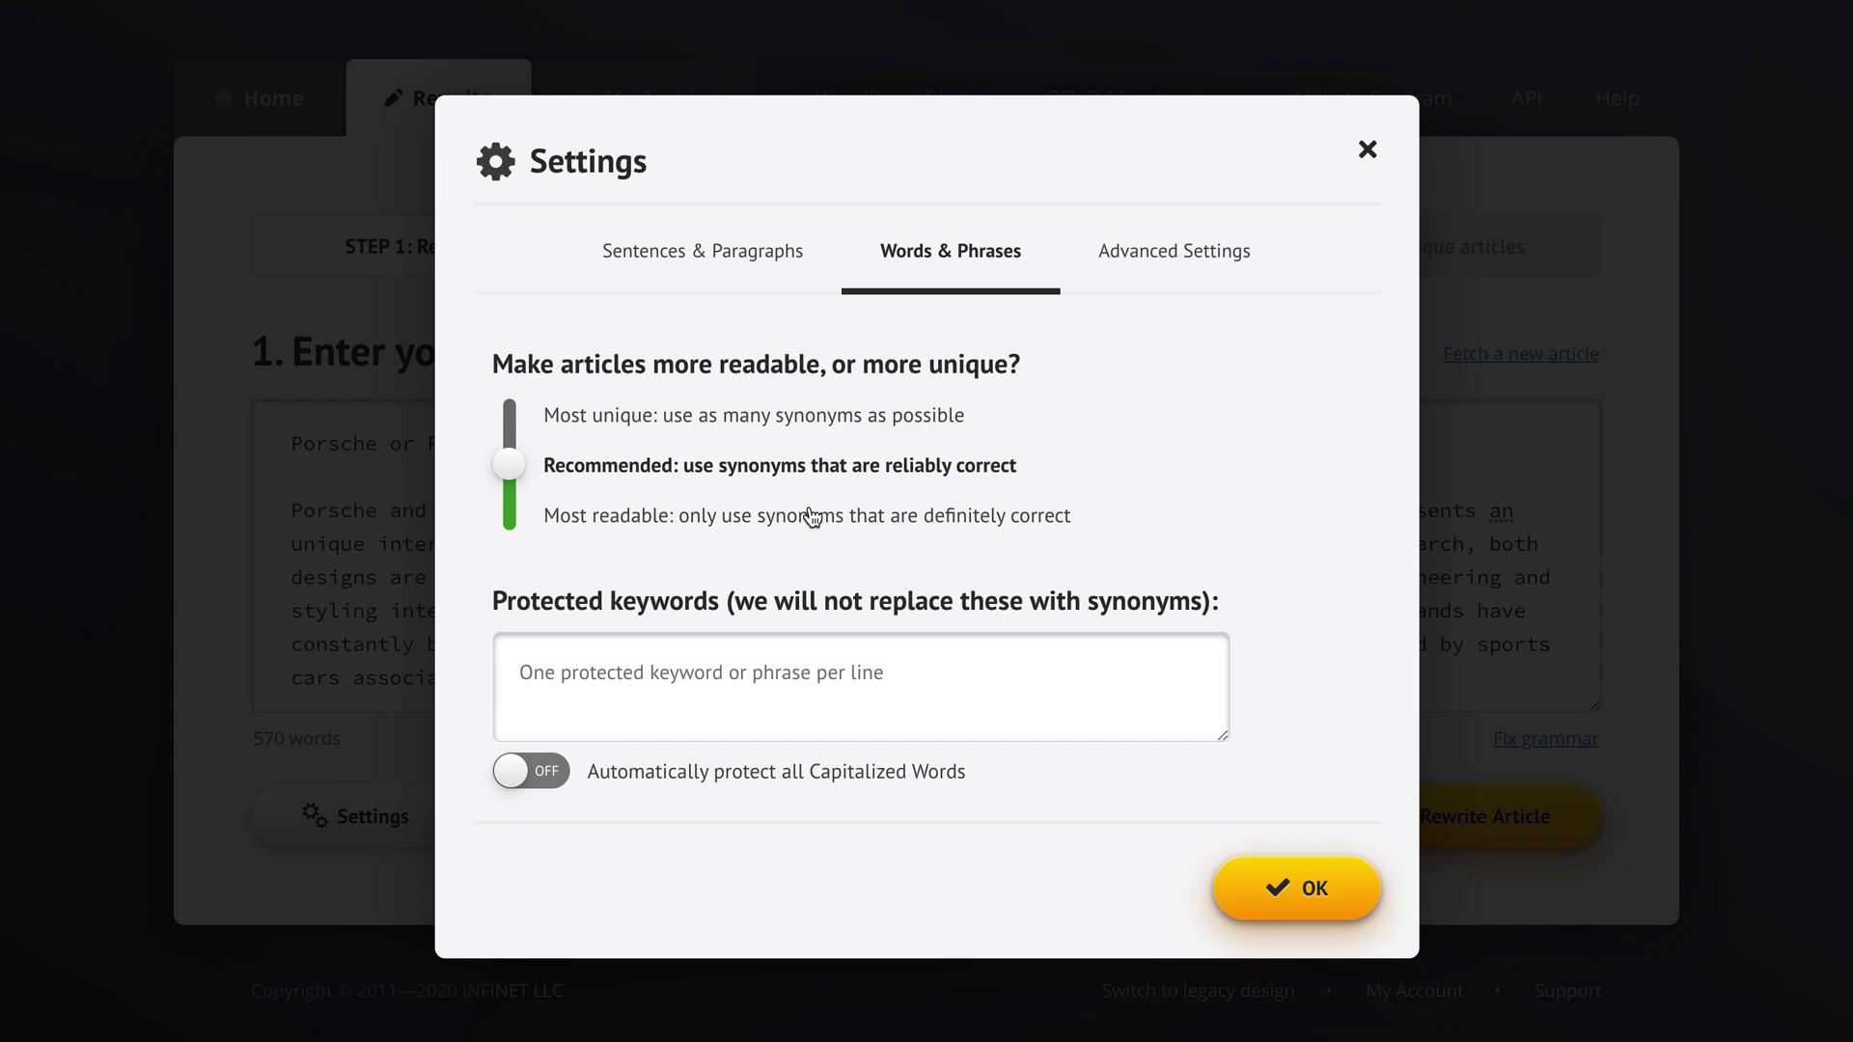
click(790, 532)
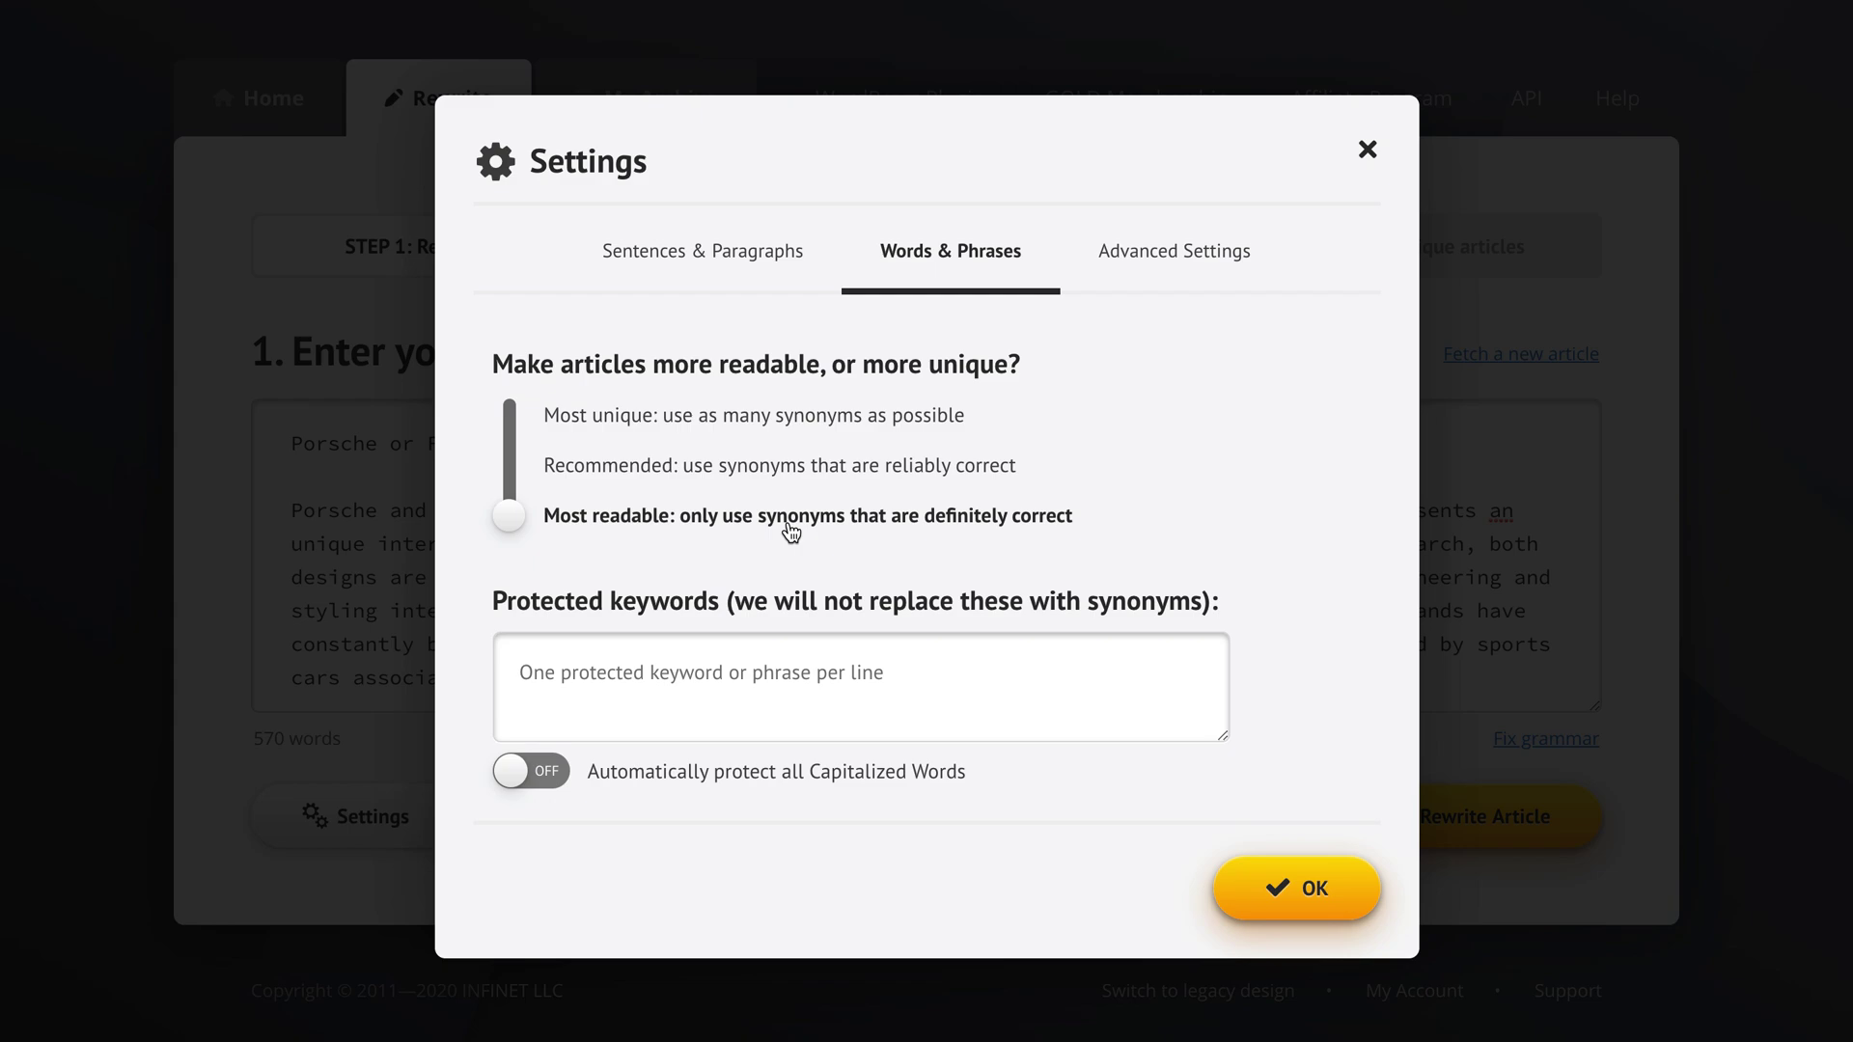
click(696, 782)
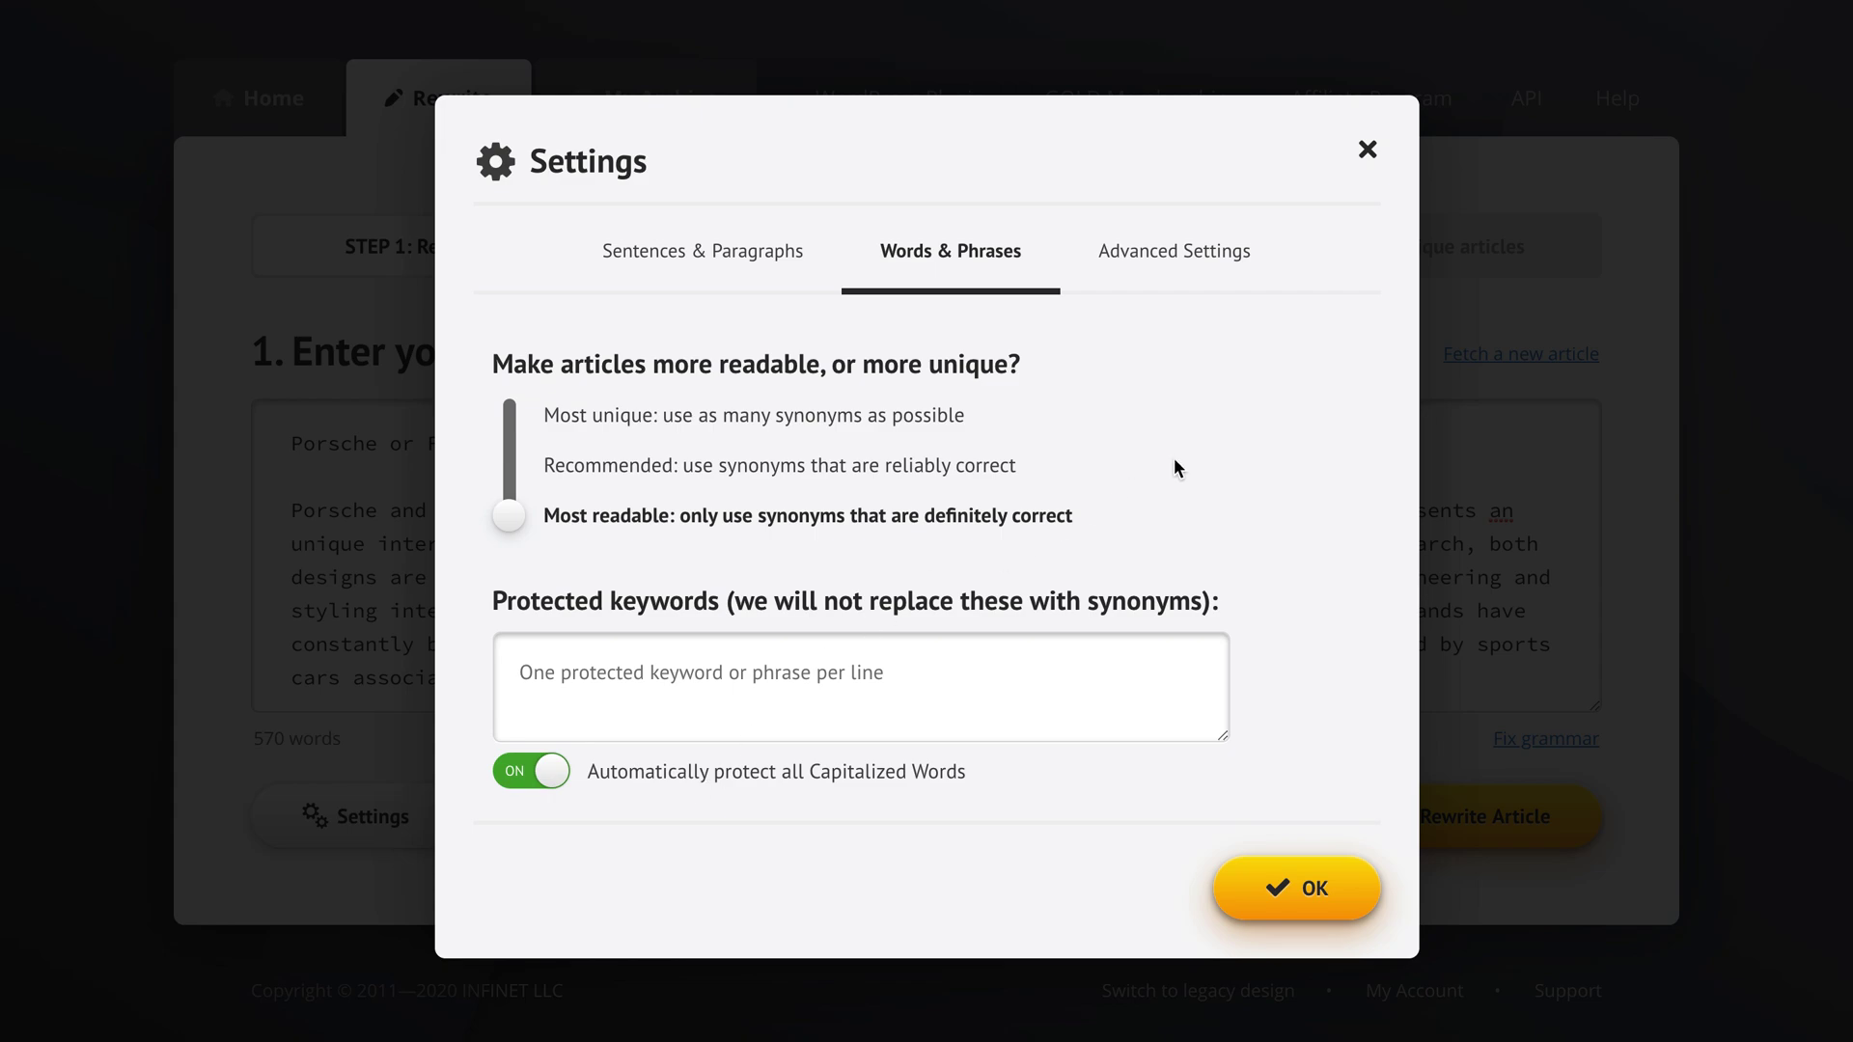
Step: Enable Auto One Click Rewrite in the Advanced Settings
click(1173, 256)
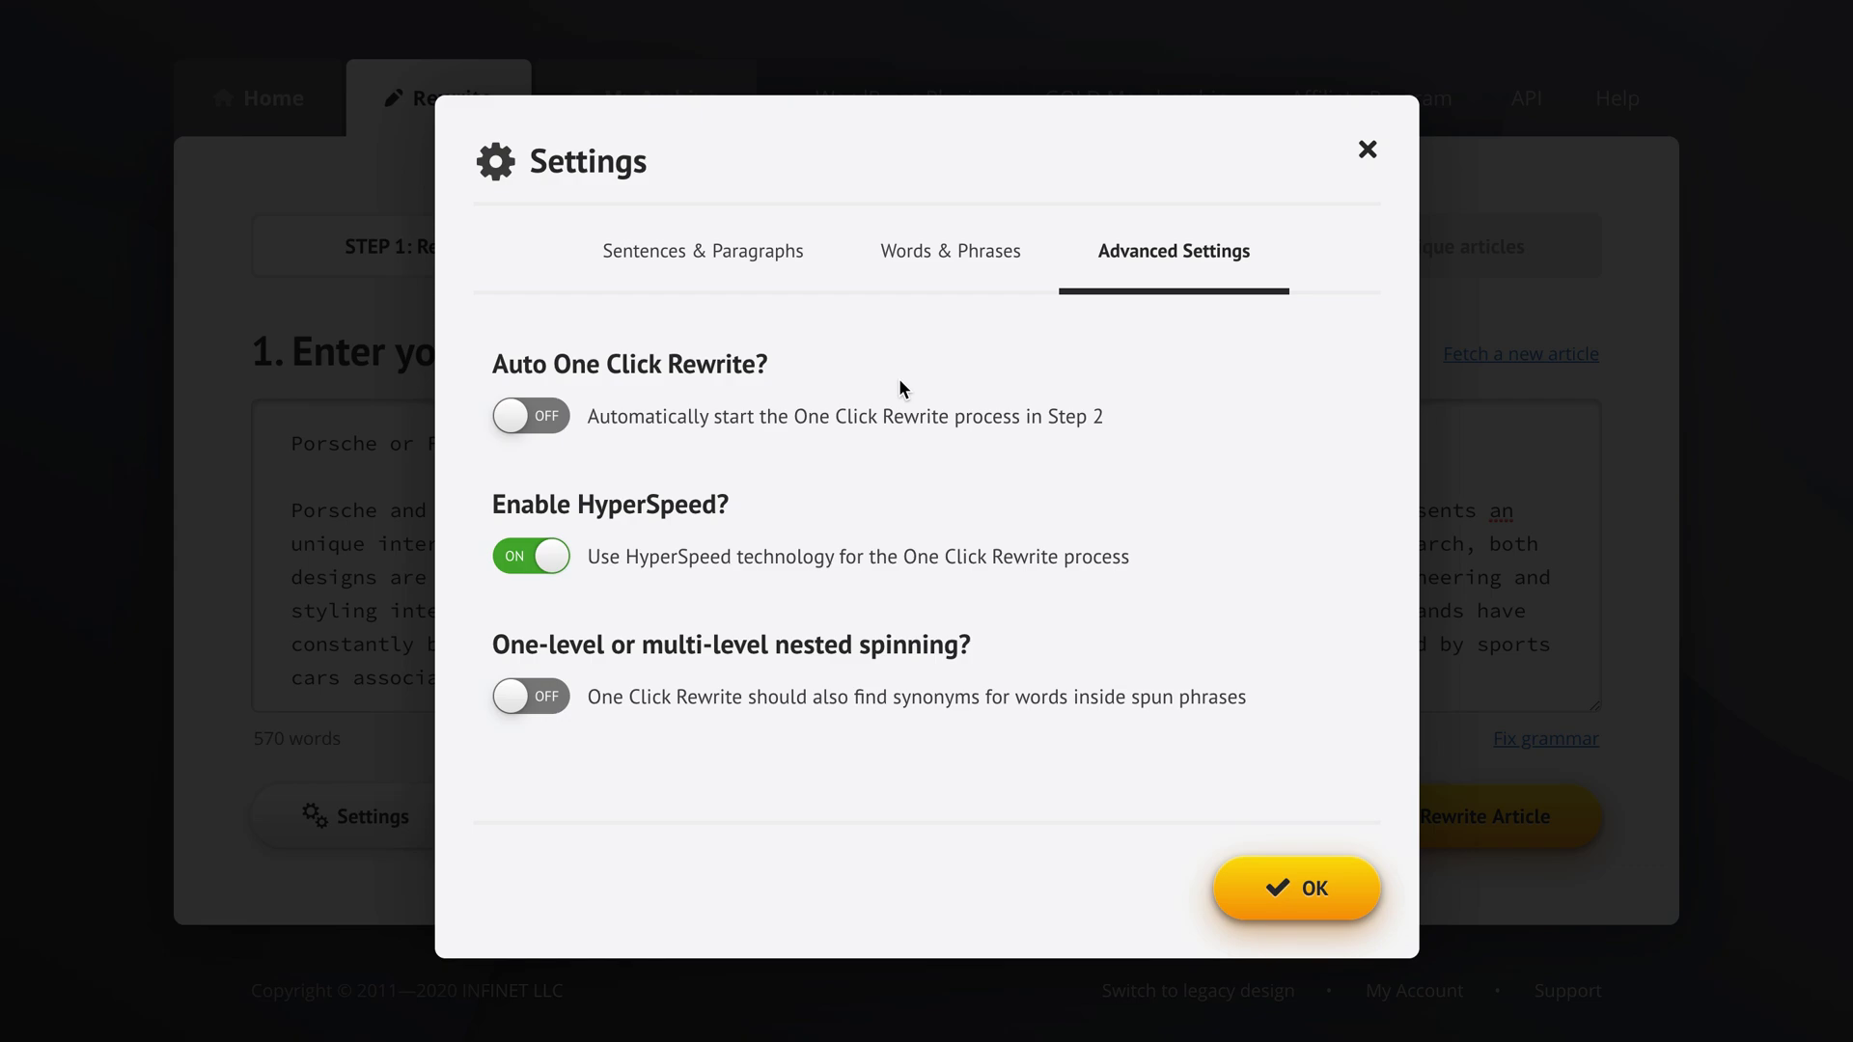
click(748, 426)
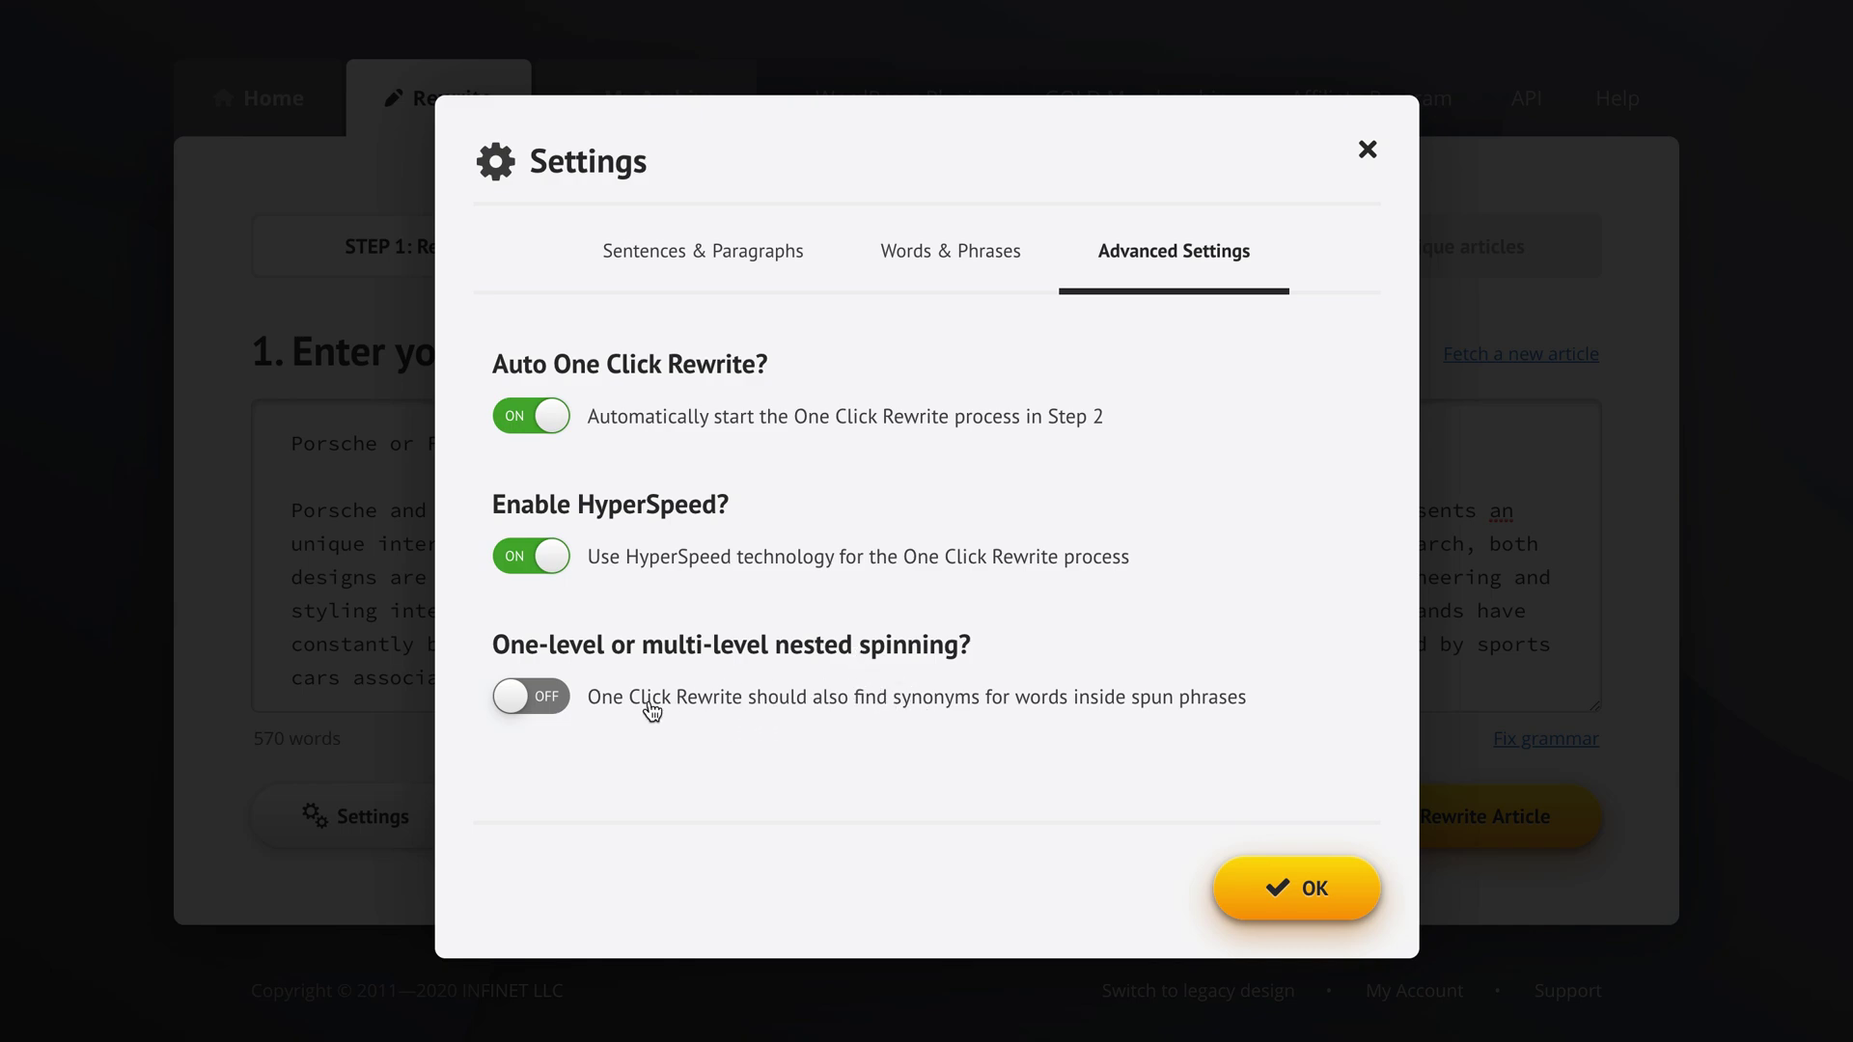
click(664, 243)
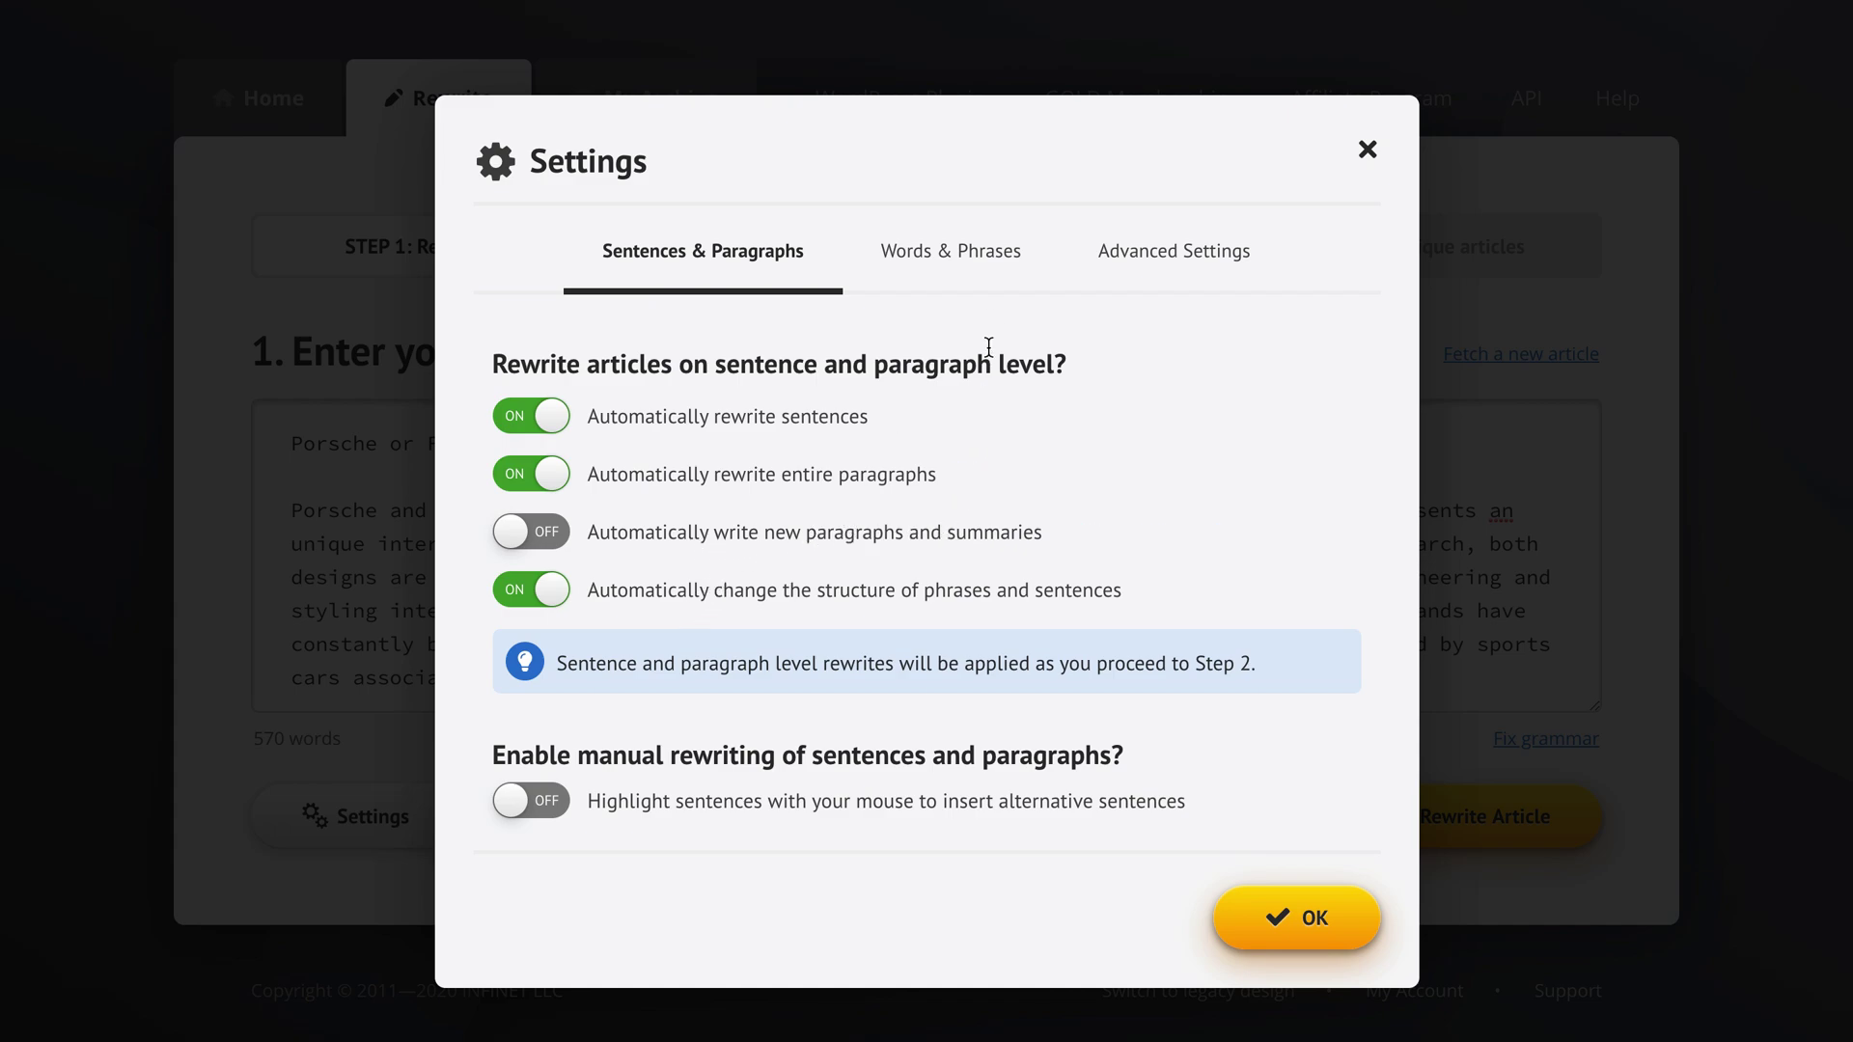
Step: Review the settings tabs, close the dialog, and run One Click Rewrite on the article
click(975, 255)
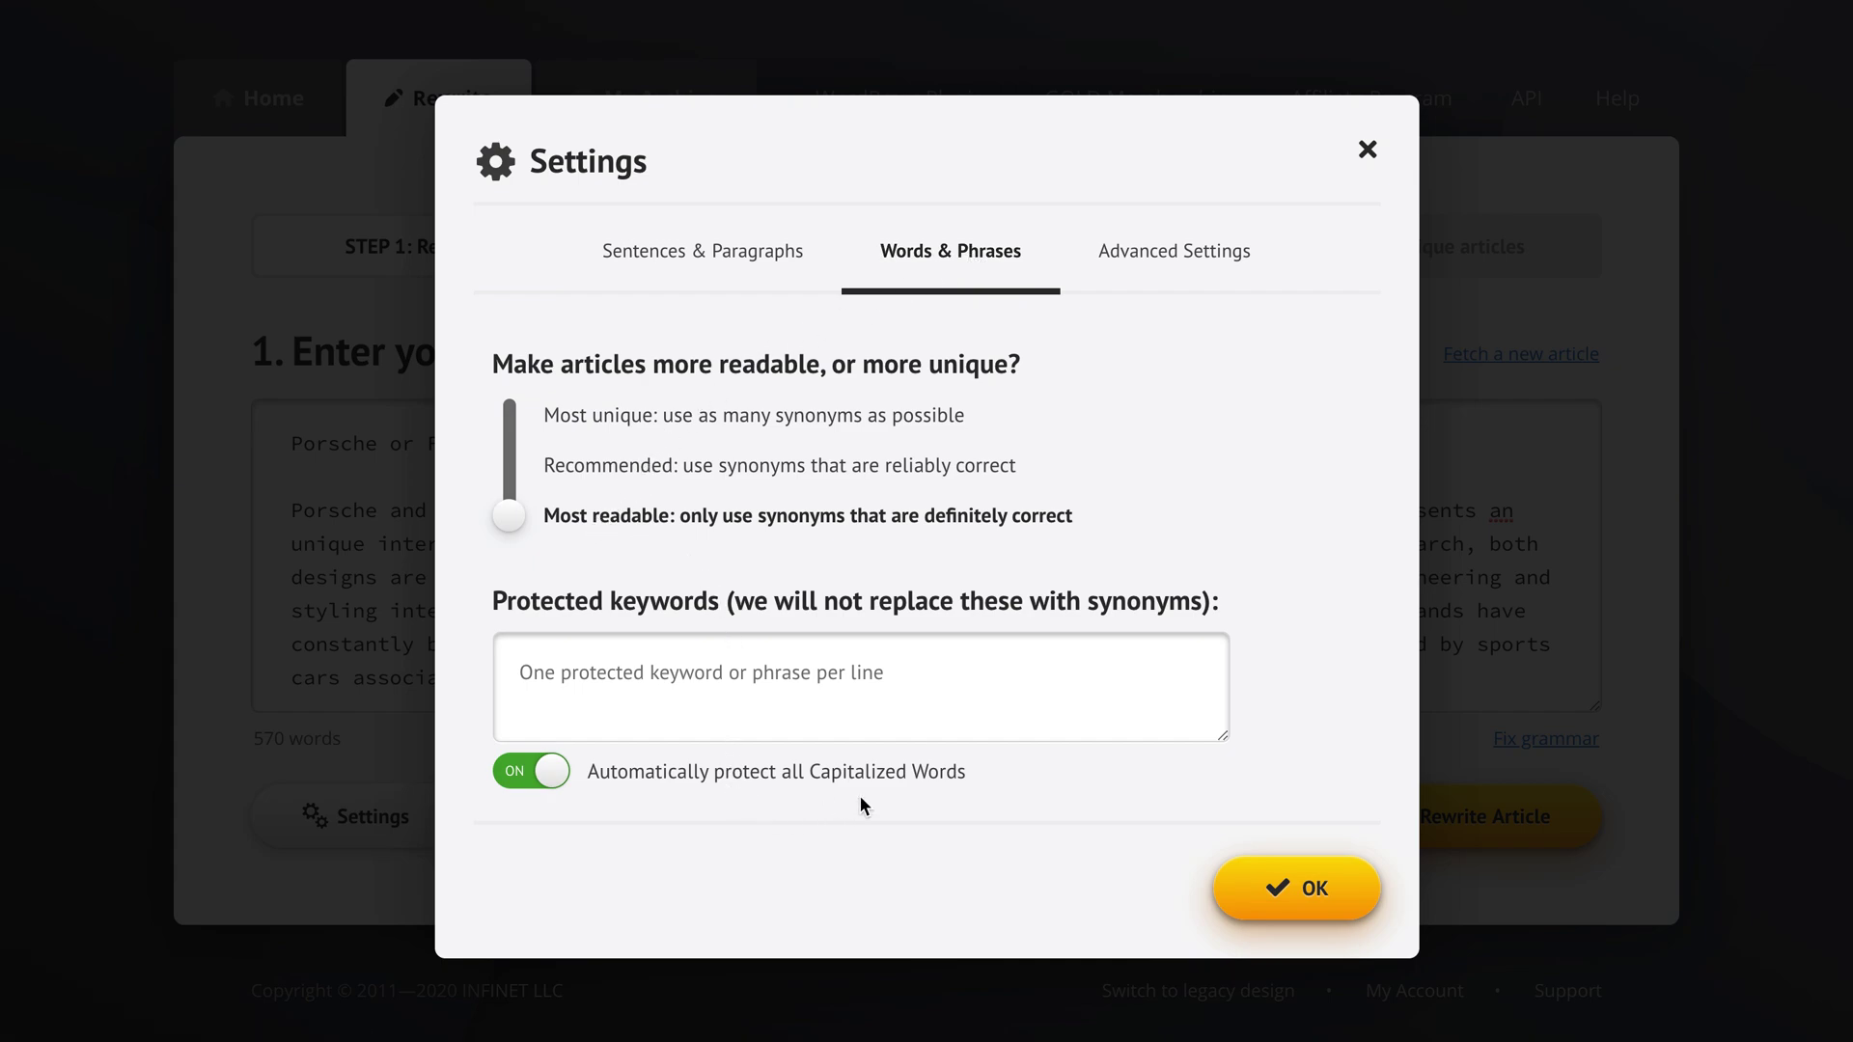
click(1194, 256)
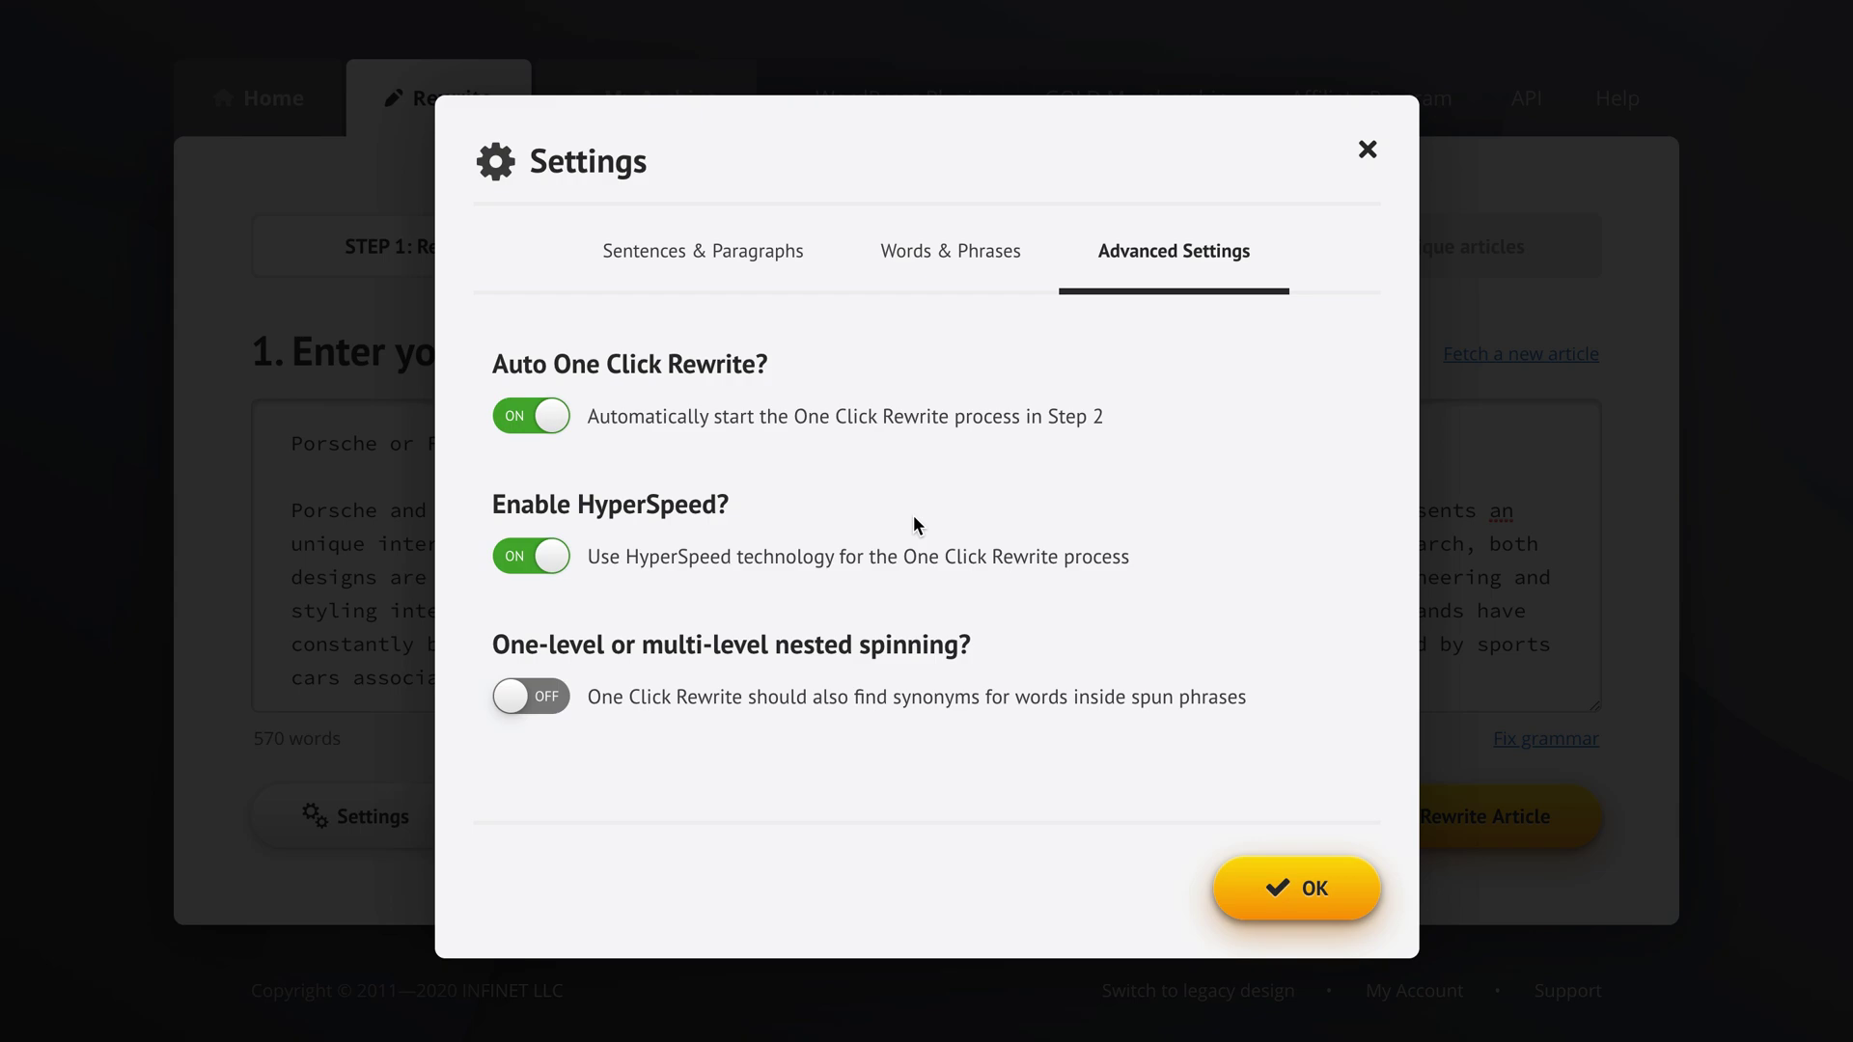
click(732, 278)
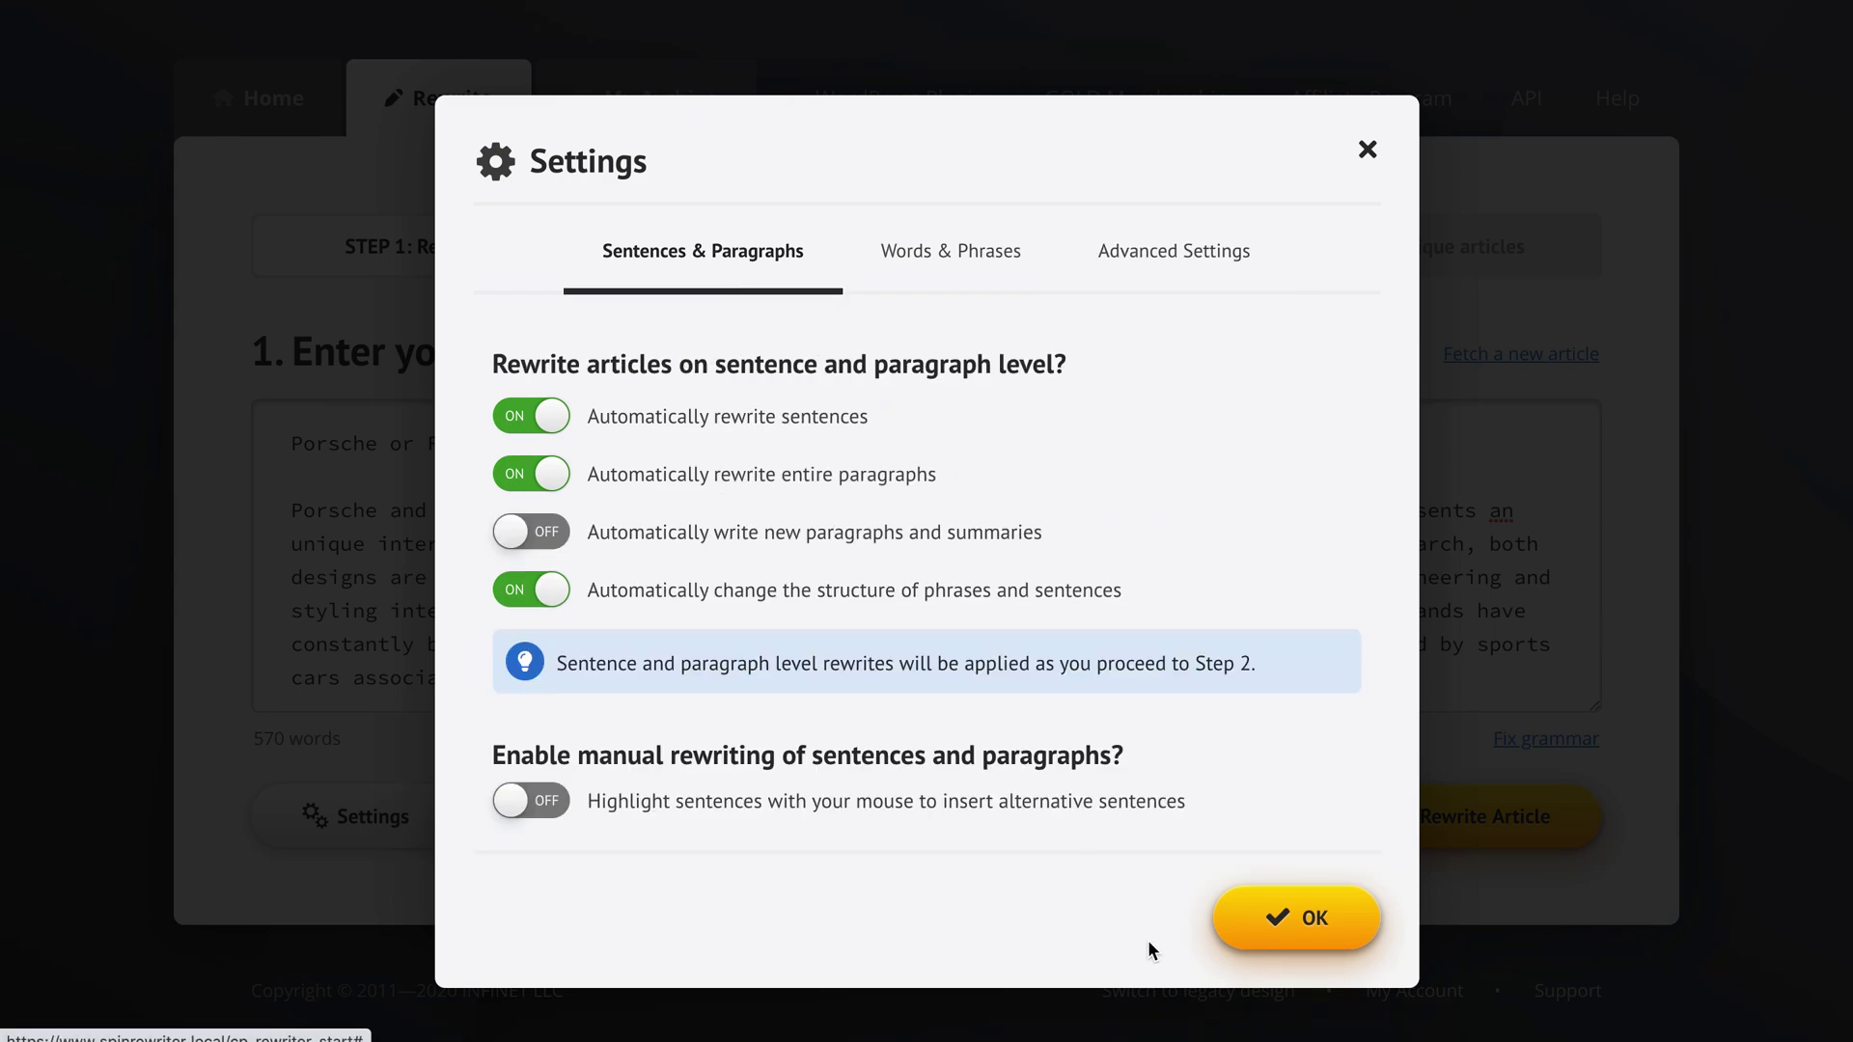
click(1320, 932)
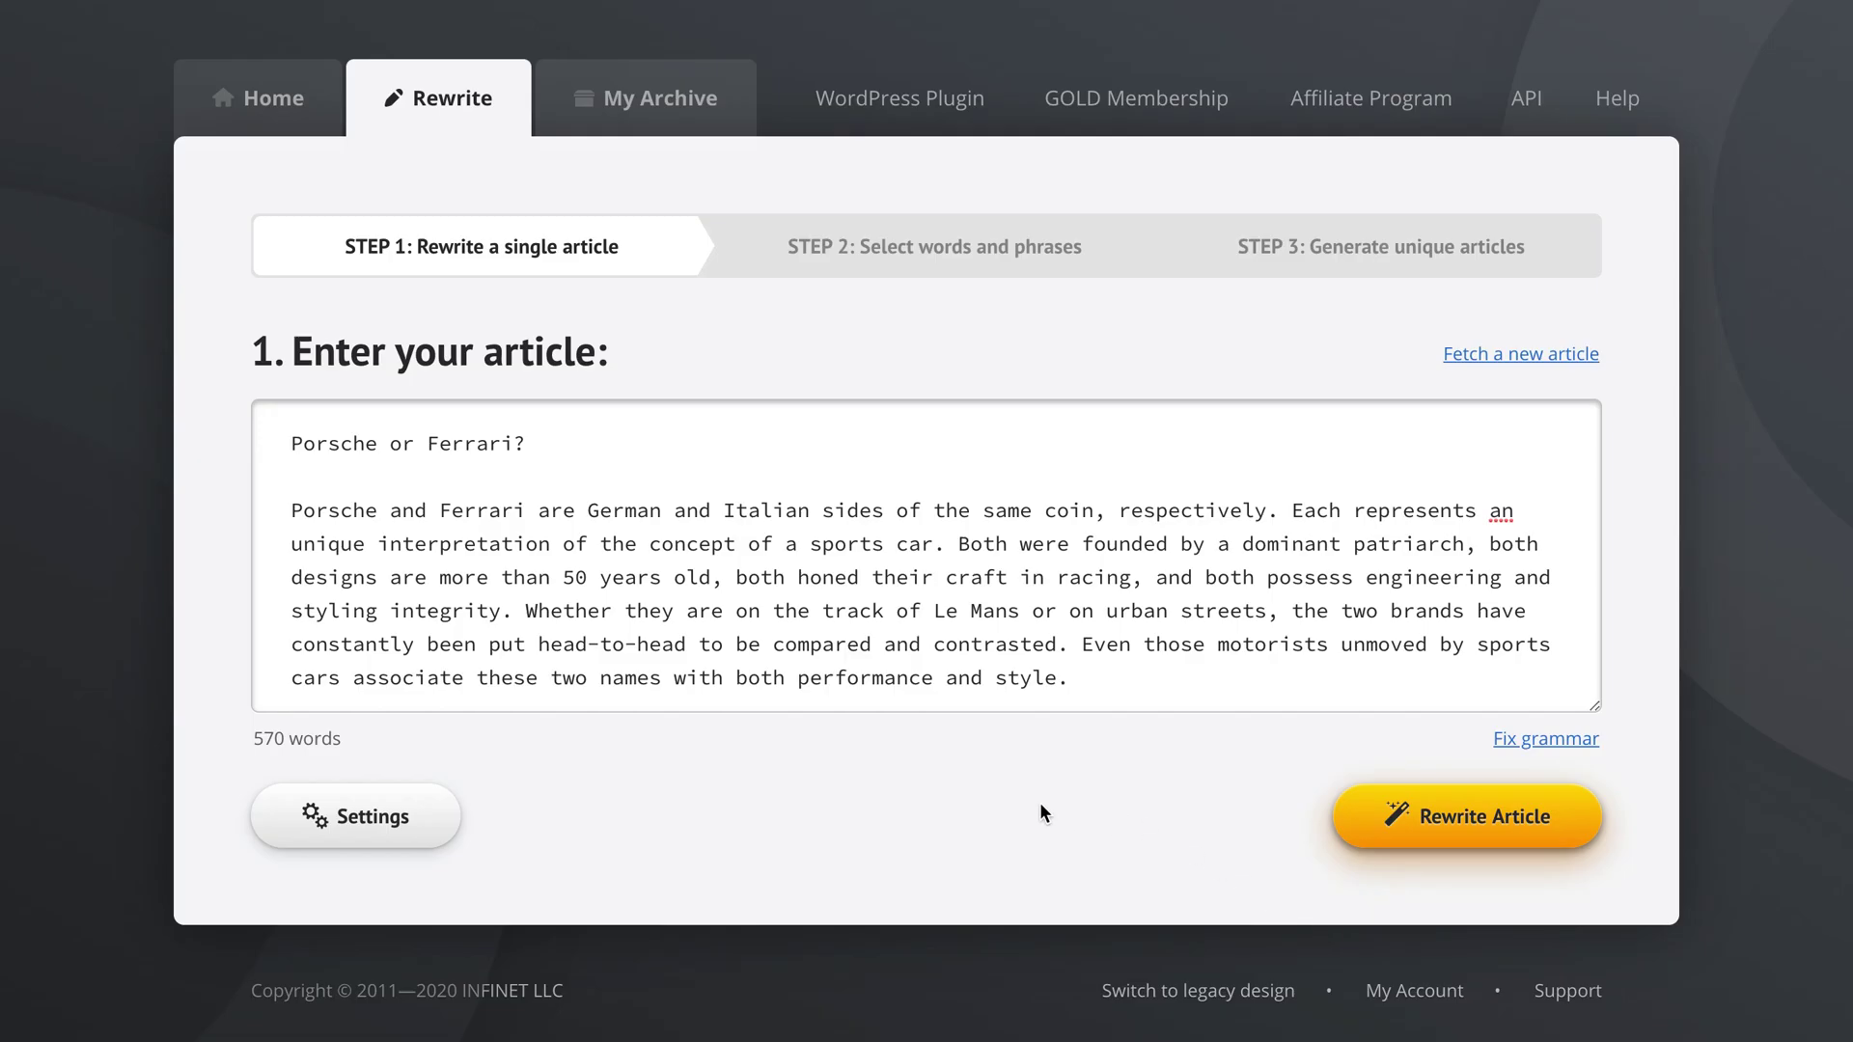
click(1466, 823)
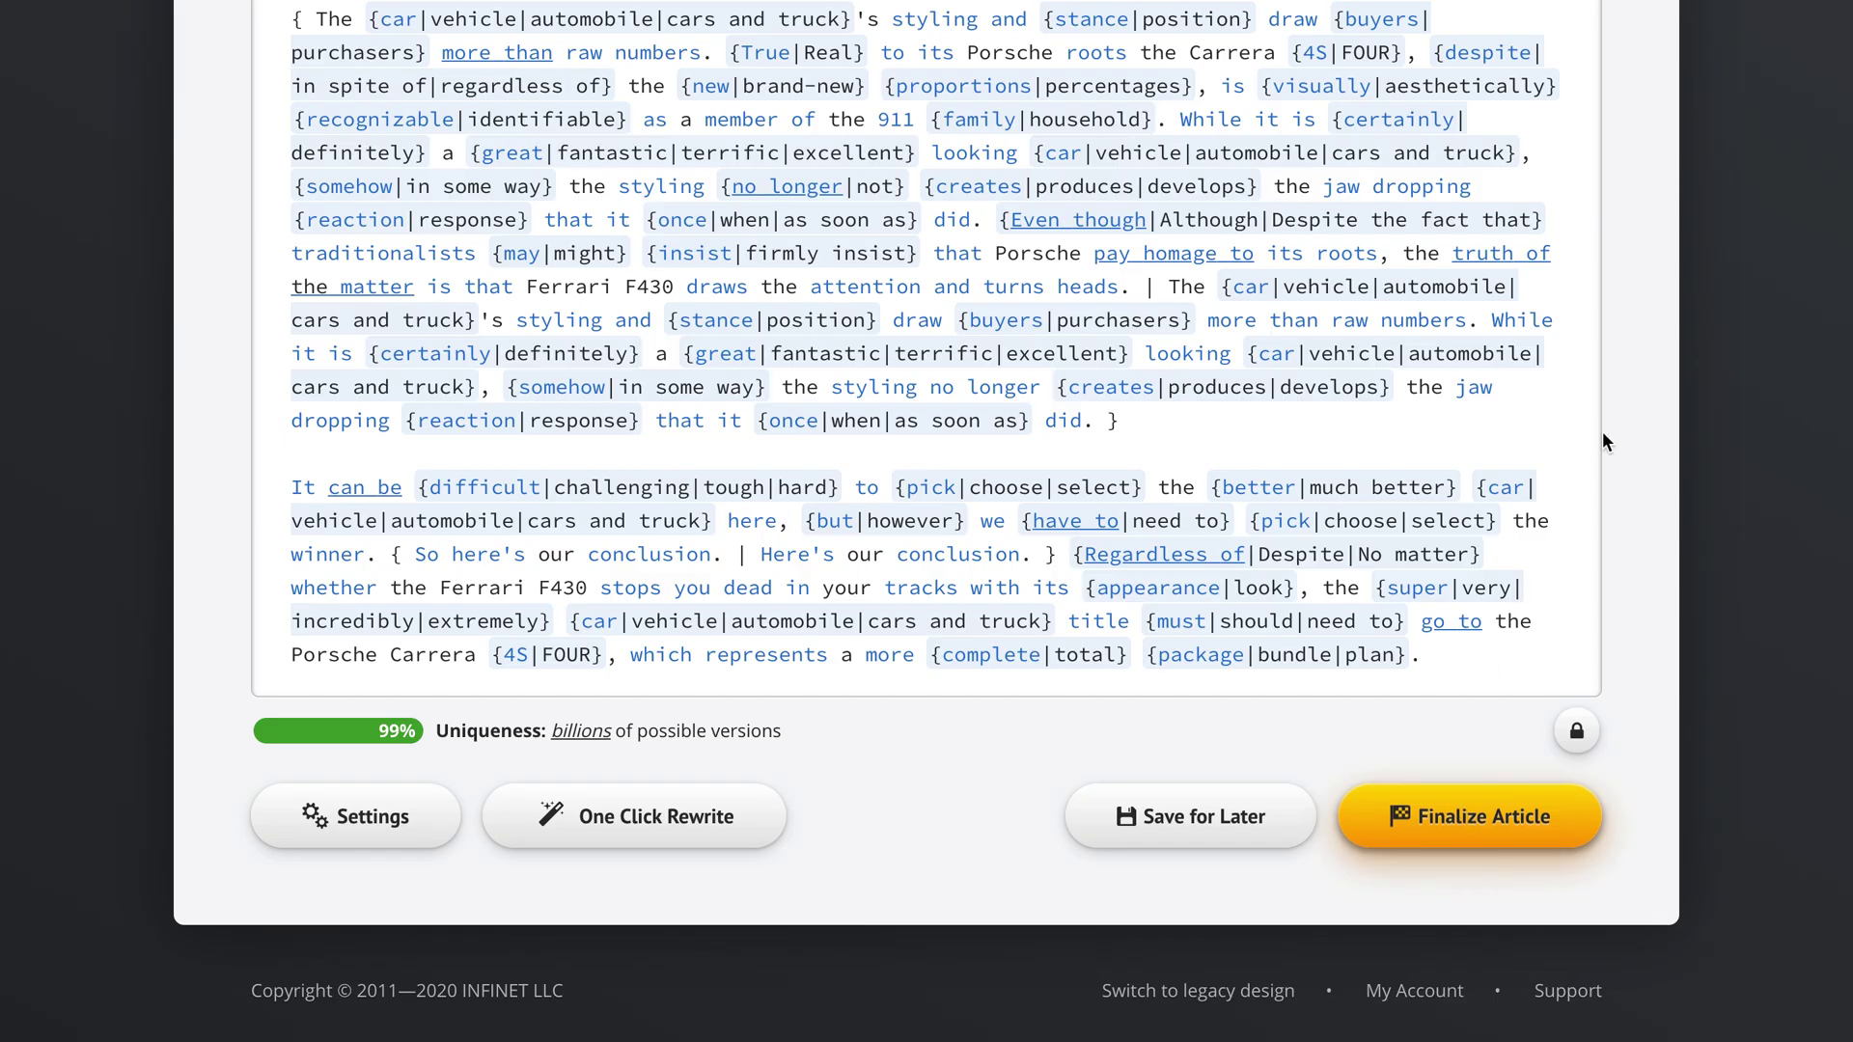
Step: Look over the spun article's synonym spintax at 99% uniqueness
scroll(1641, 369, up, 10)
scroll(1641, 373, up, 15)
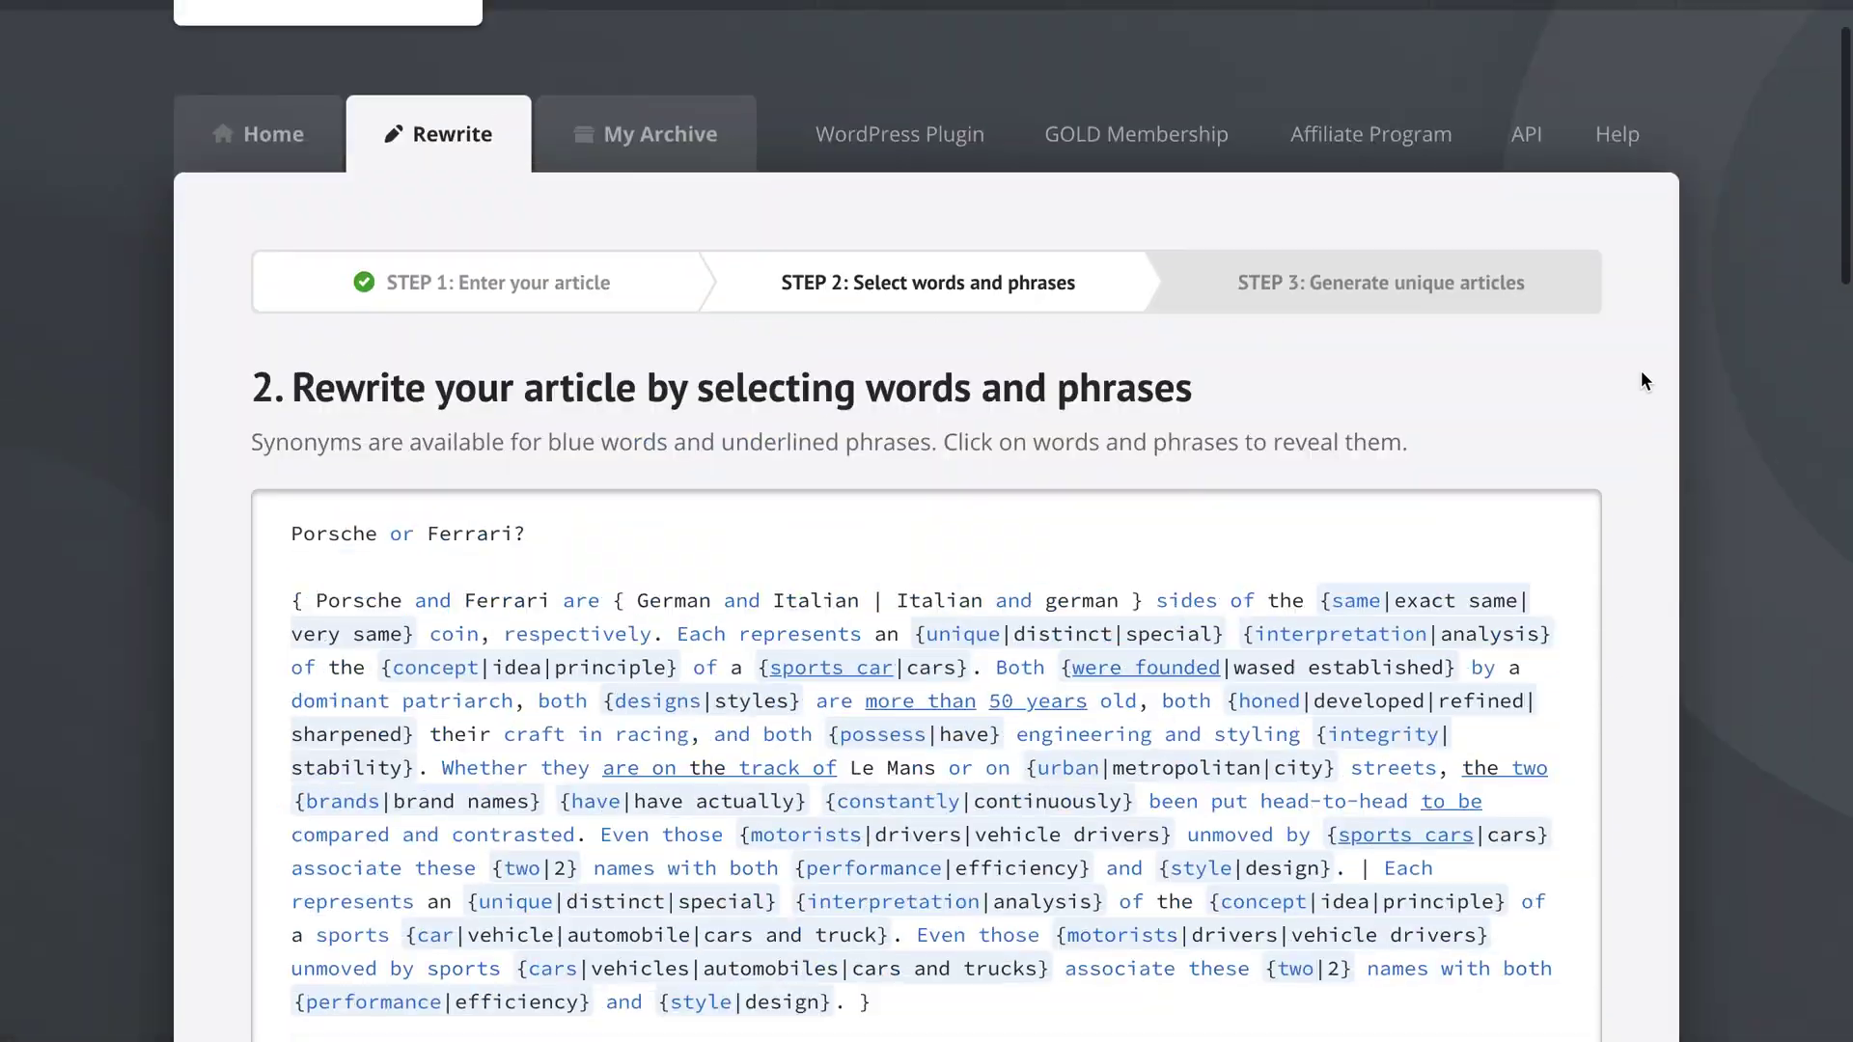
scroll(1641, 373, down, 4)
scroll(1641, 374, down, 20)
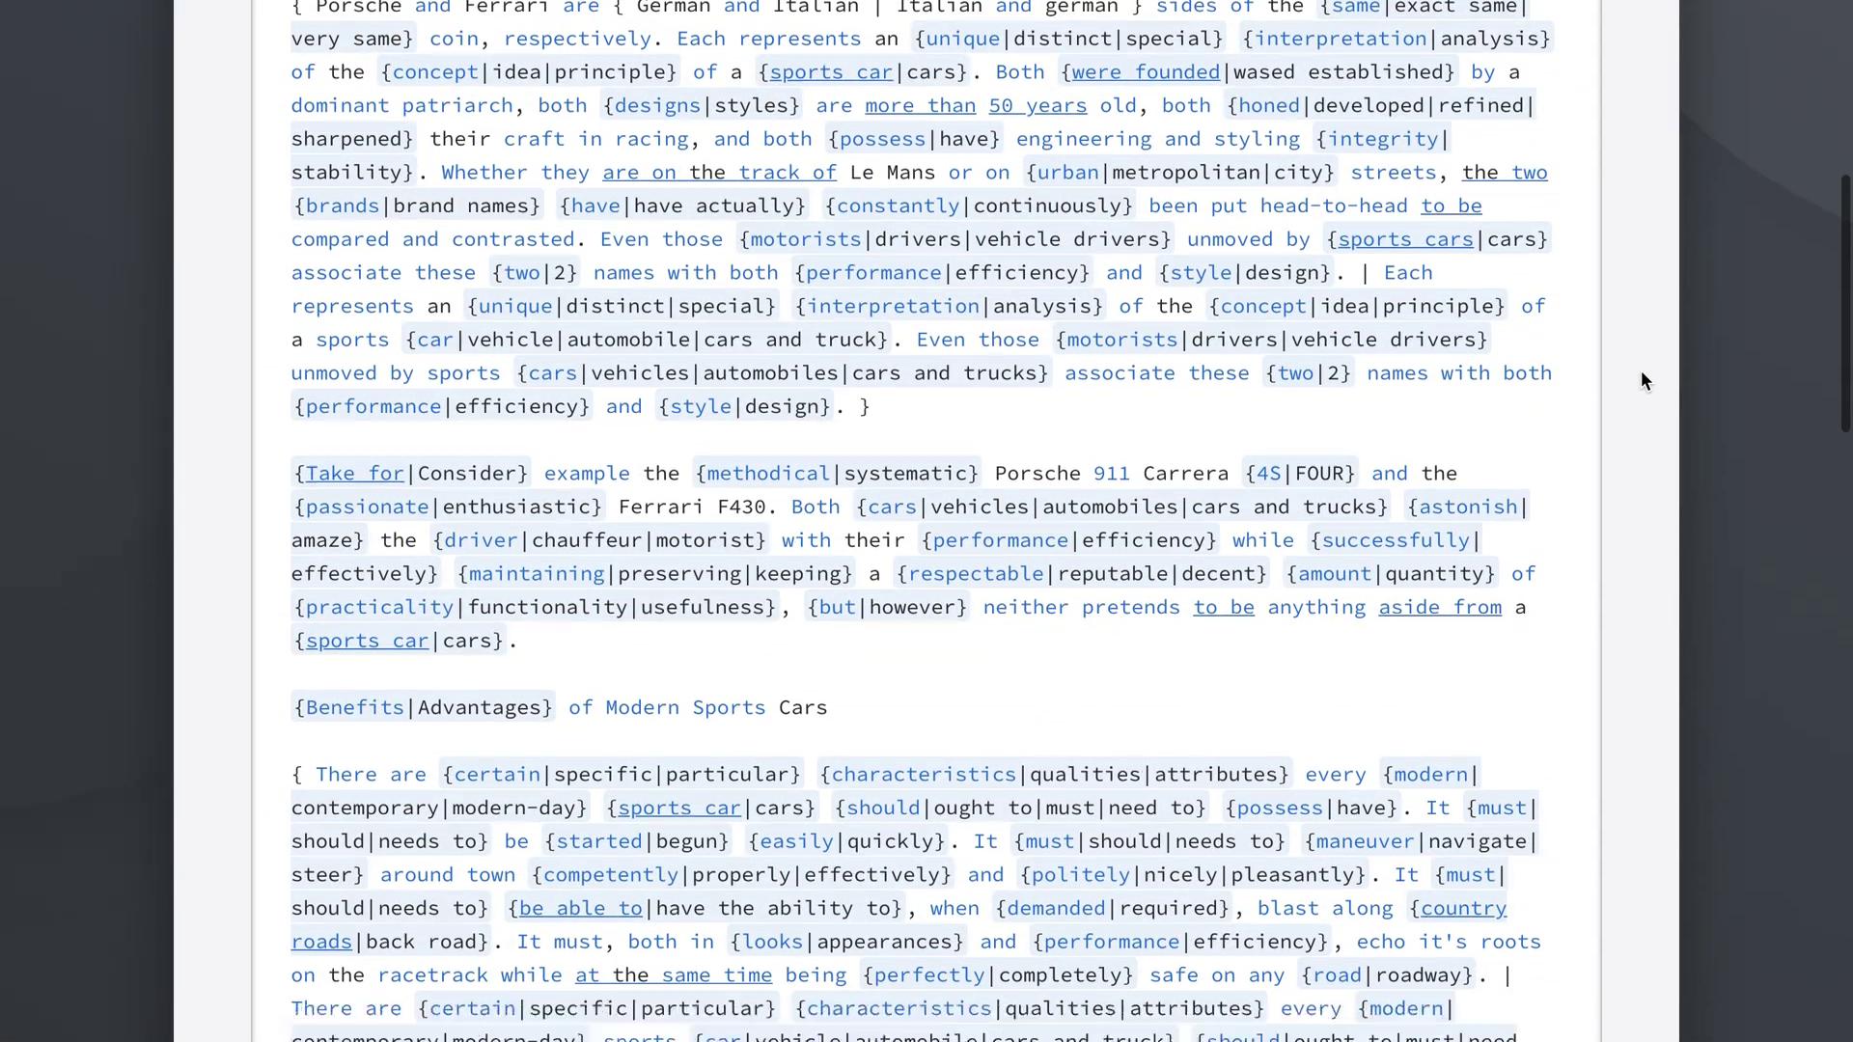
scroll(1641, 374, down, 6)
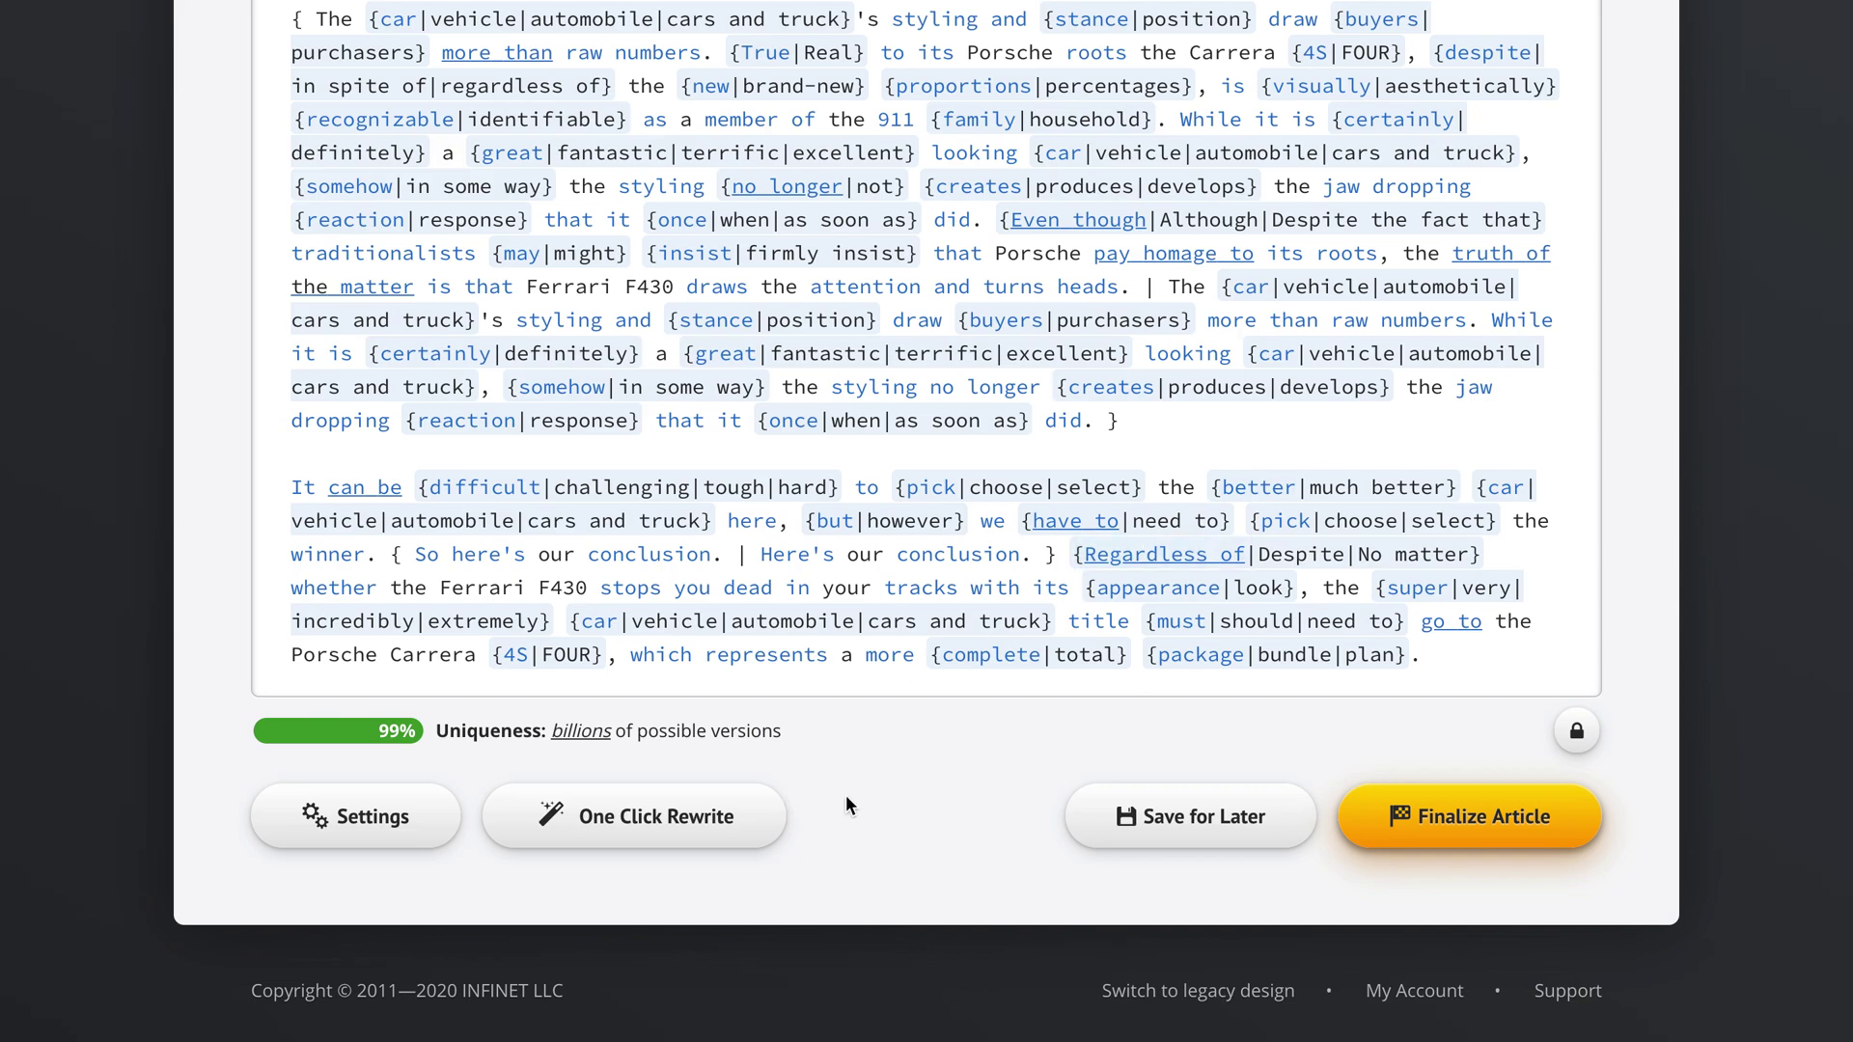
click(378, 811)
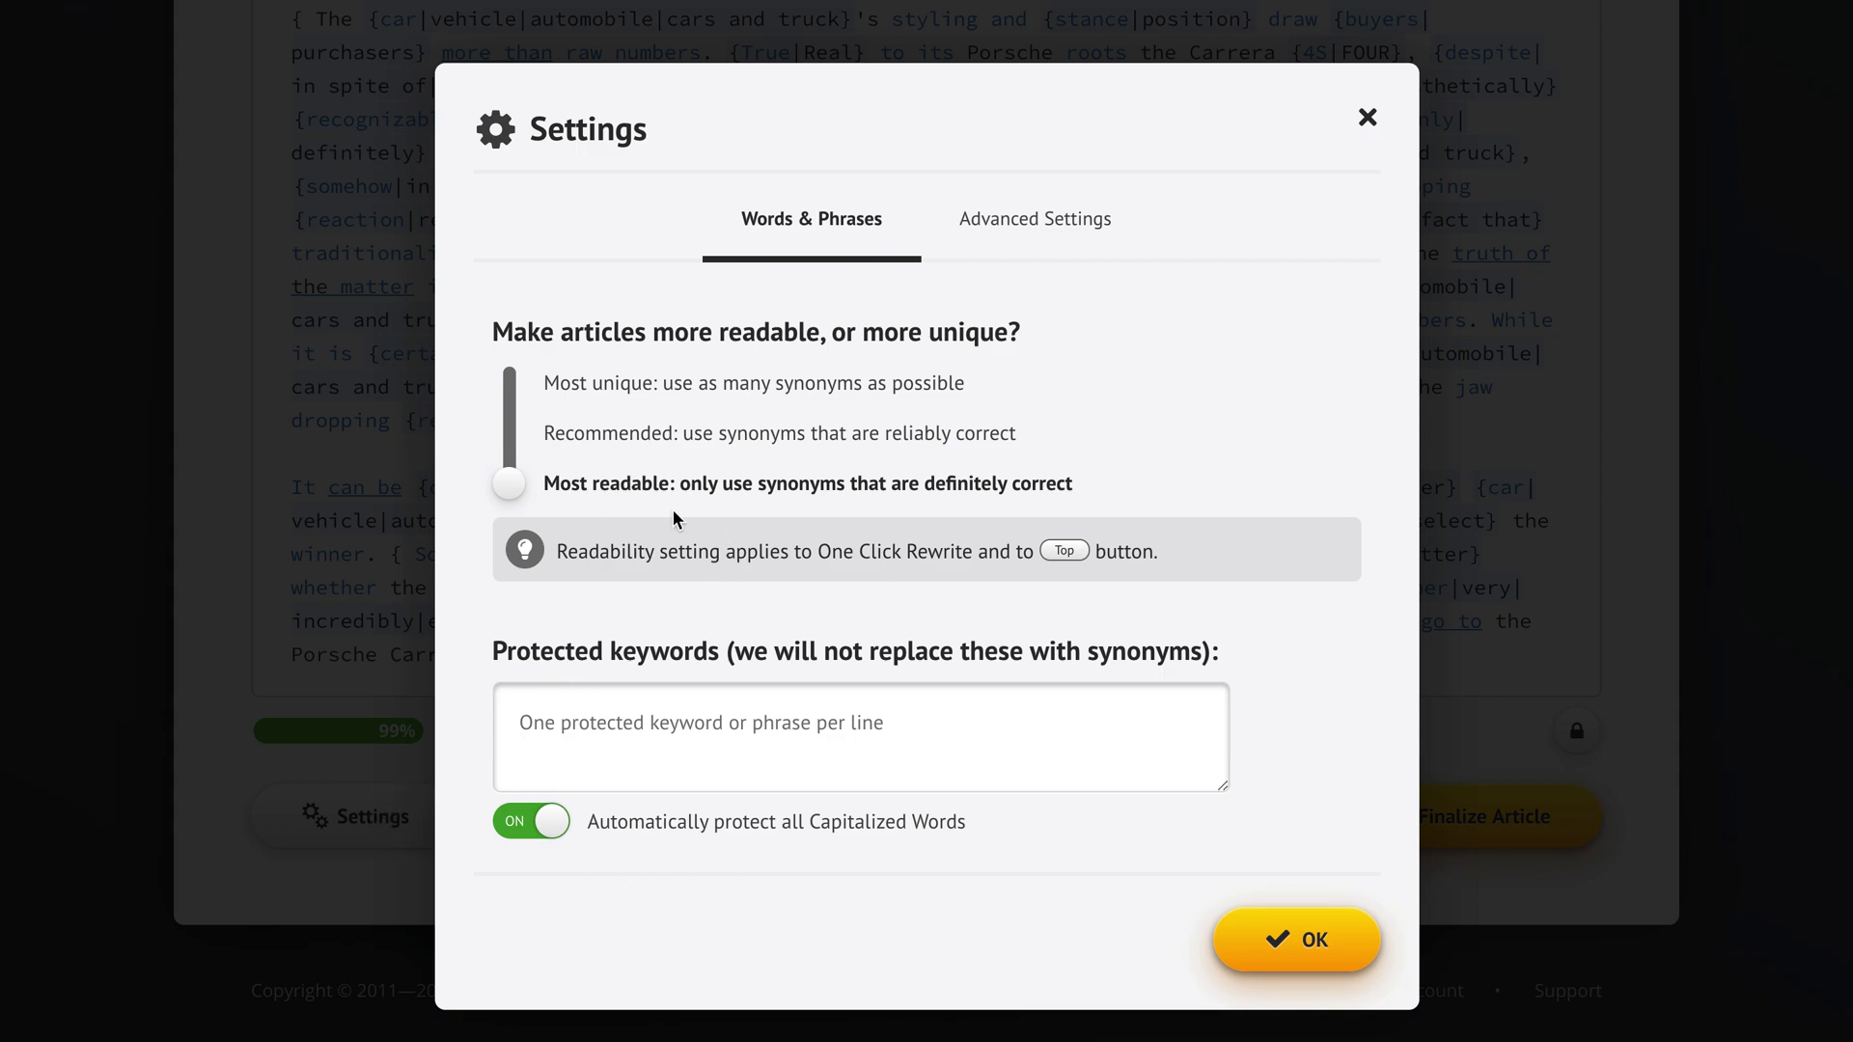
click(1028, 219)
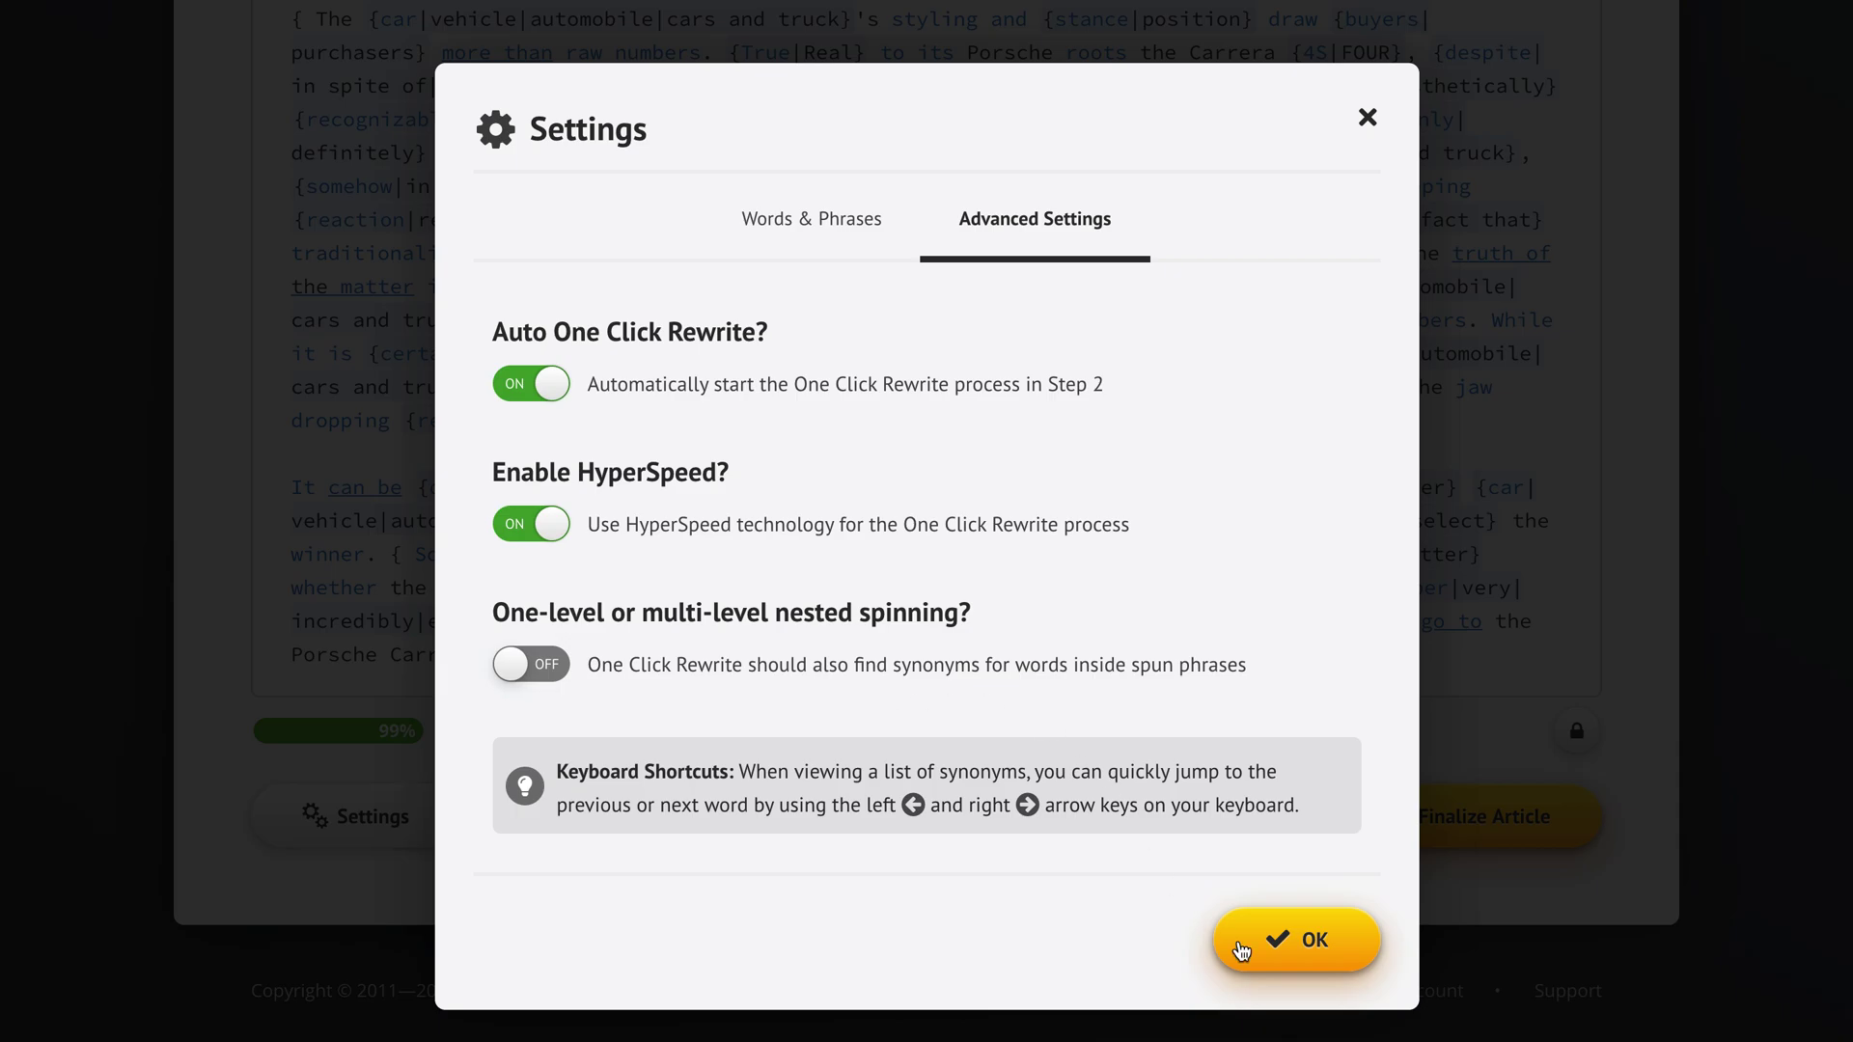
click(1312, 942)
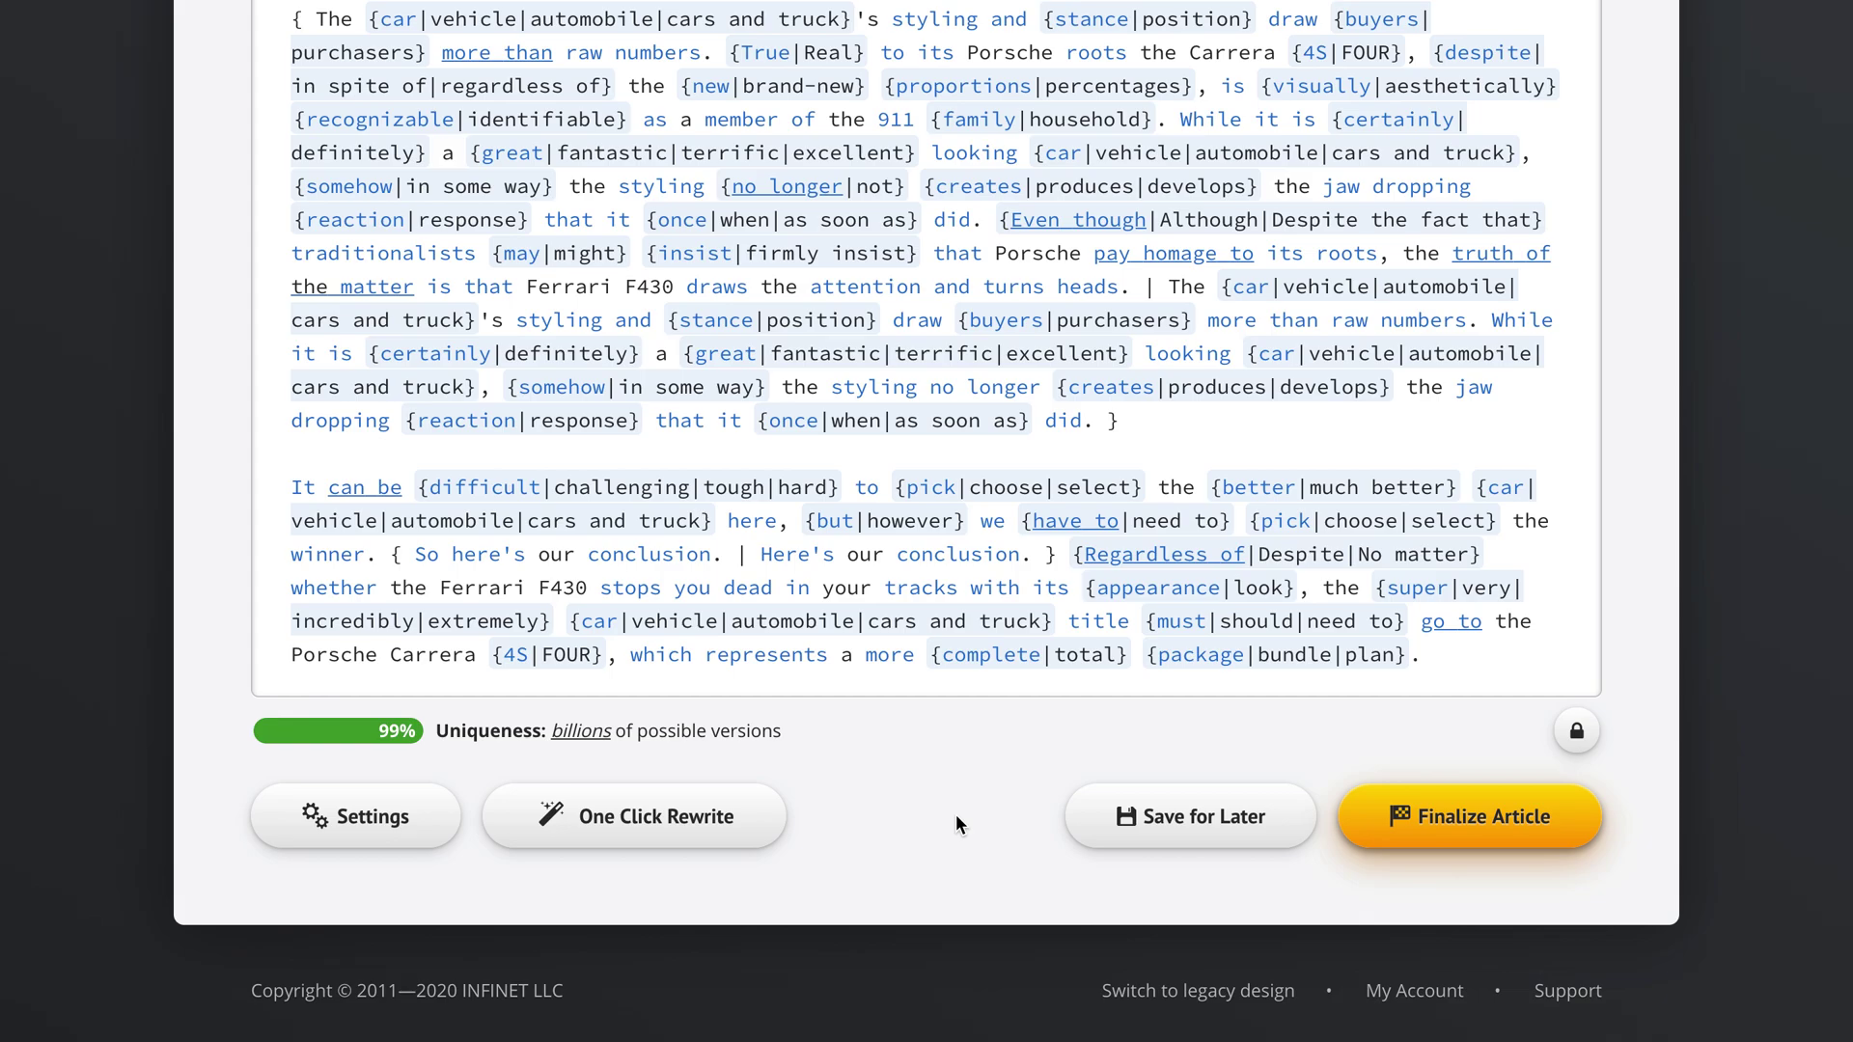
scroll(1648, 329, up, 10)
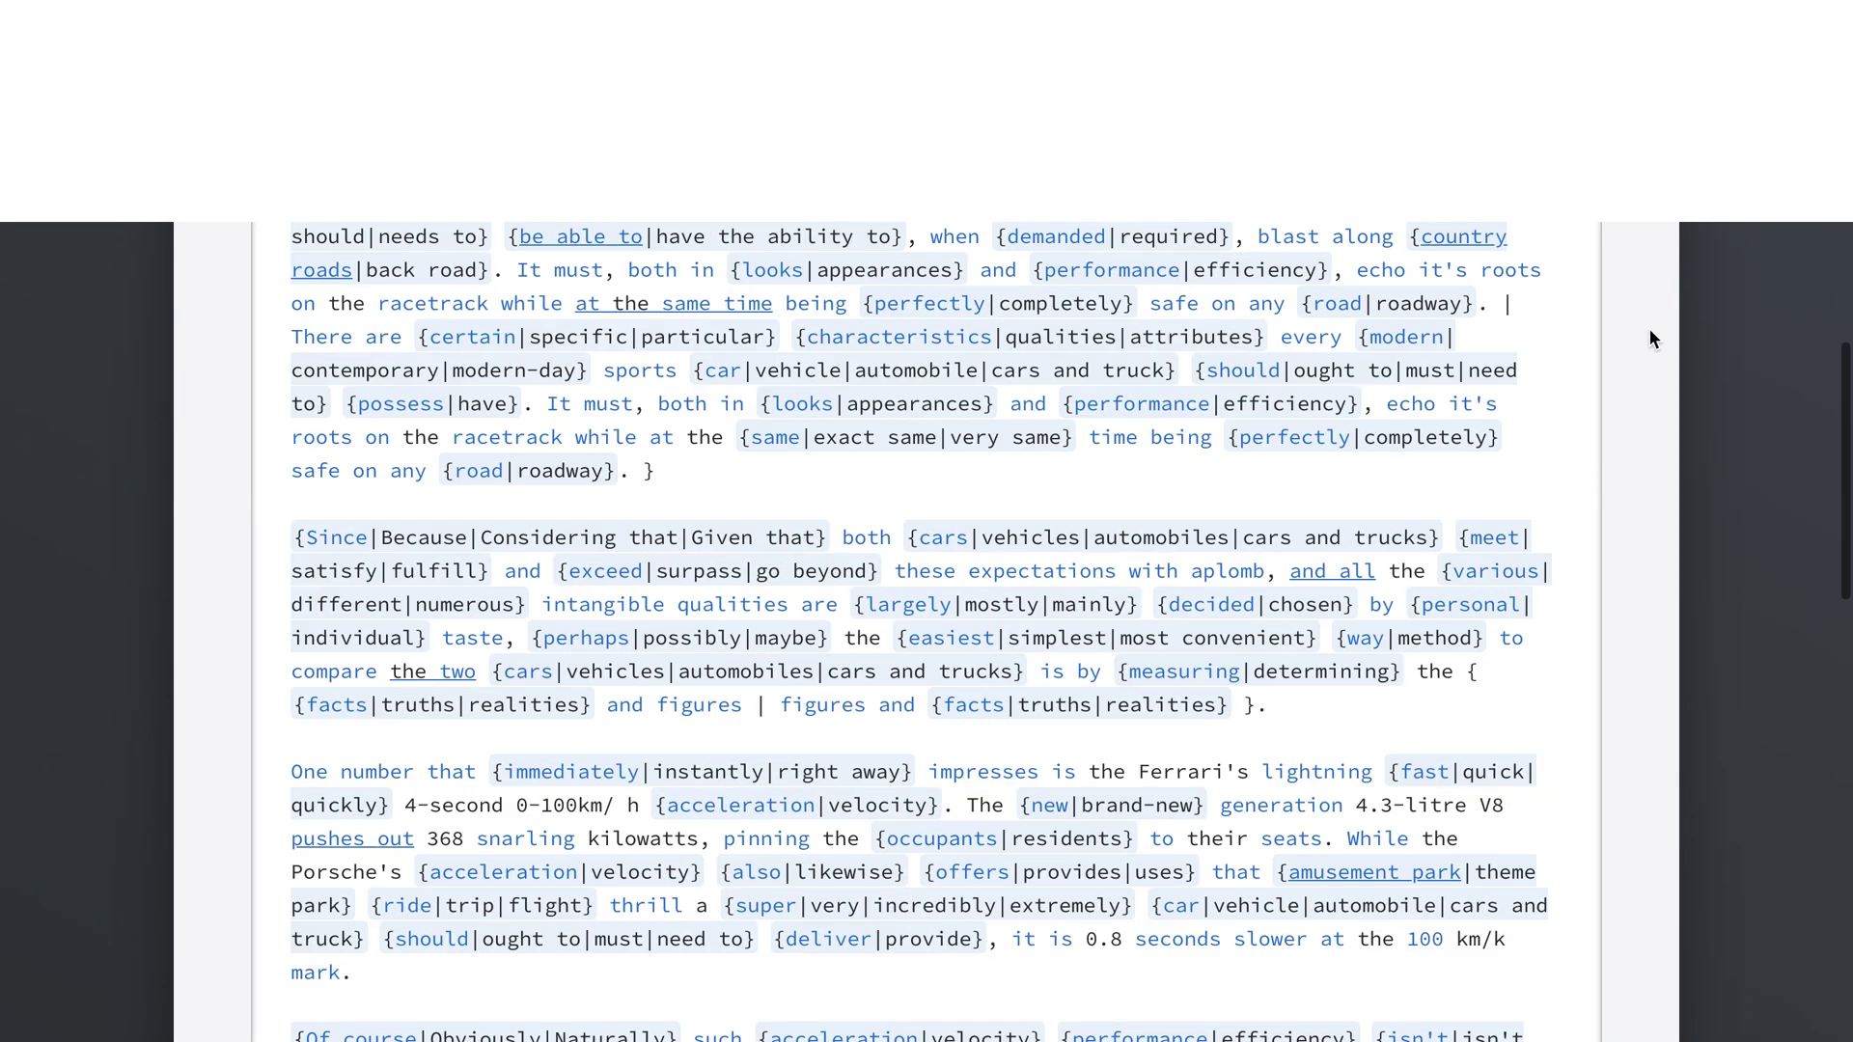
scroll(1648, 337, up, 7)
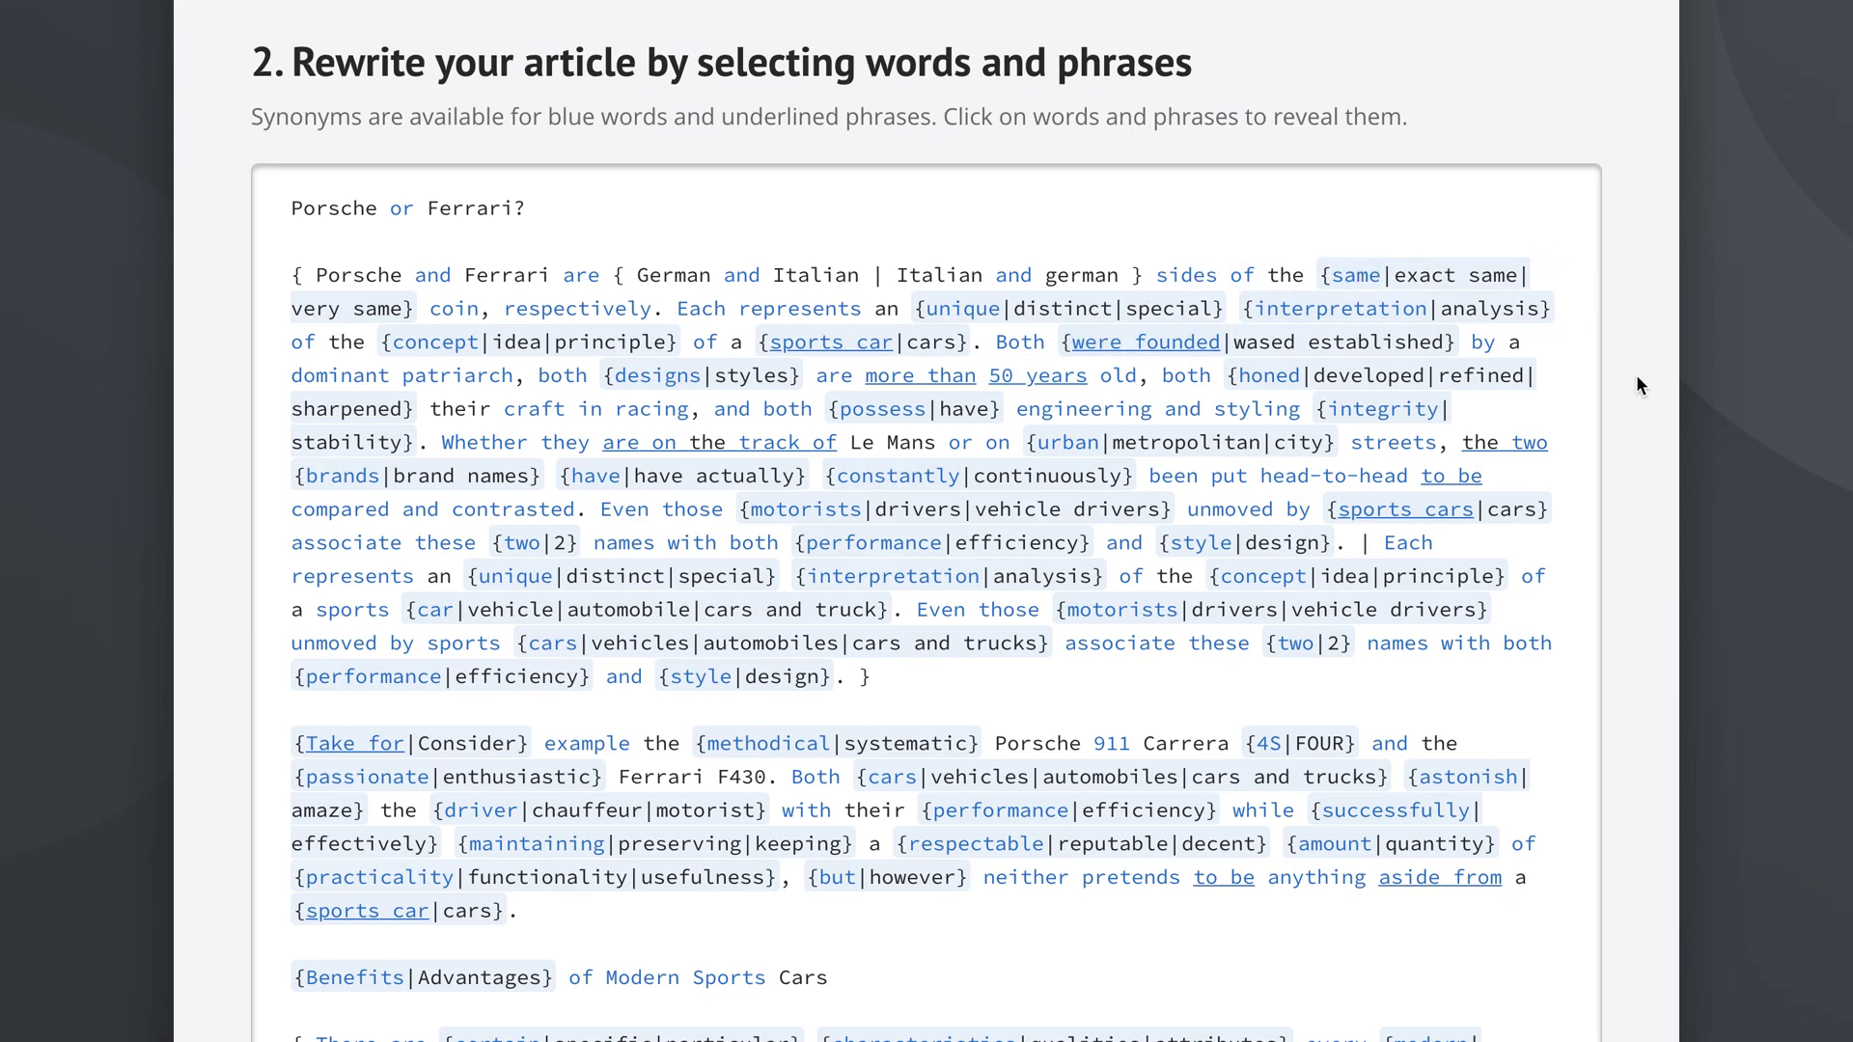
scroll(1637, 376, down, 15)
scroll(1636, 376, down, 10)
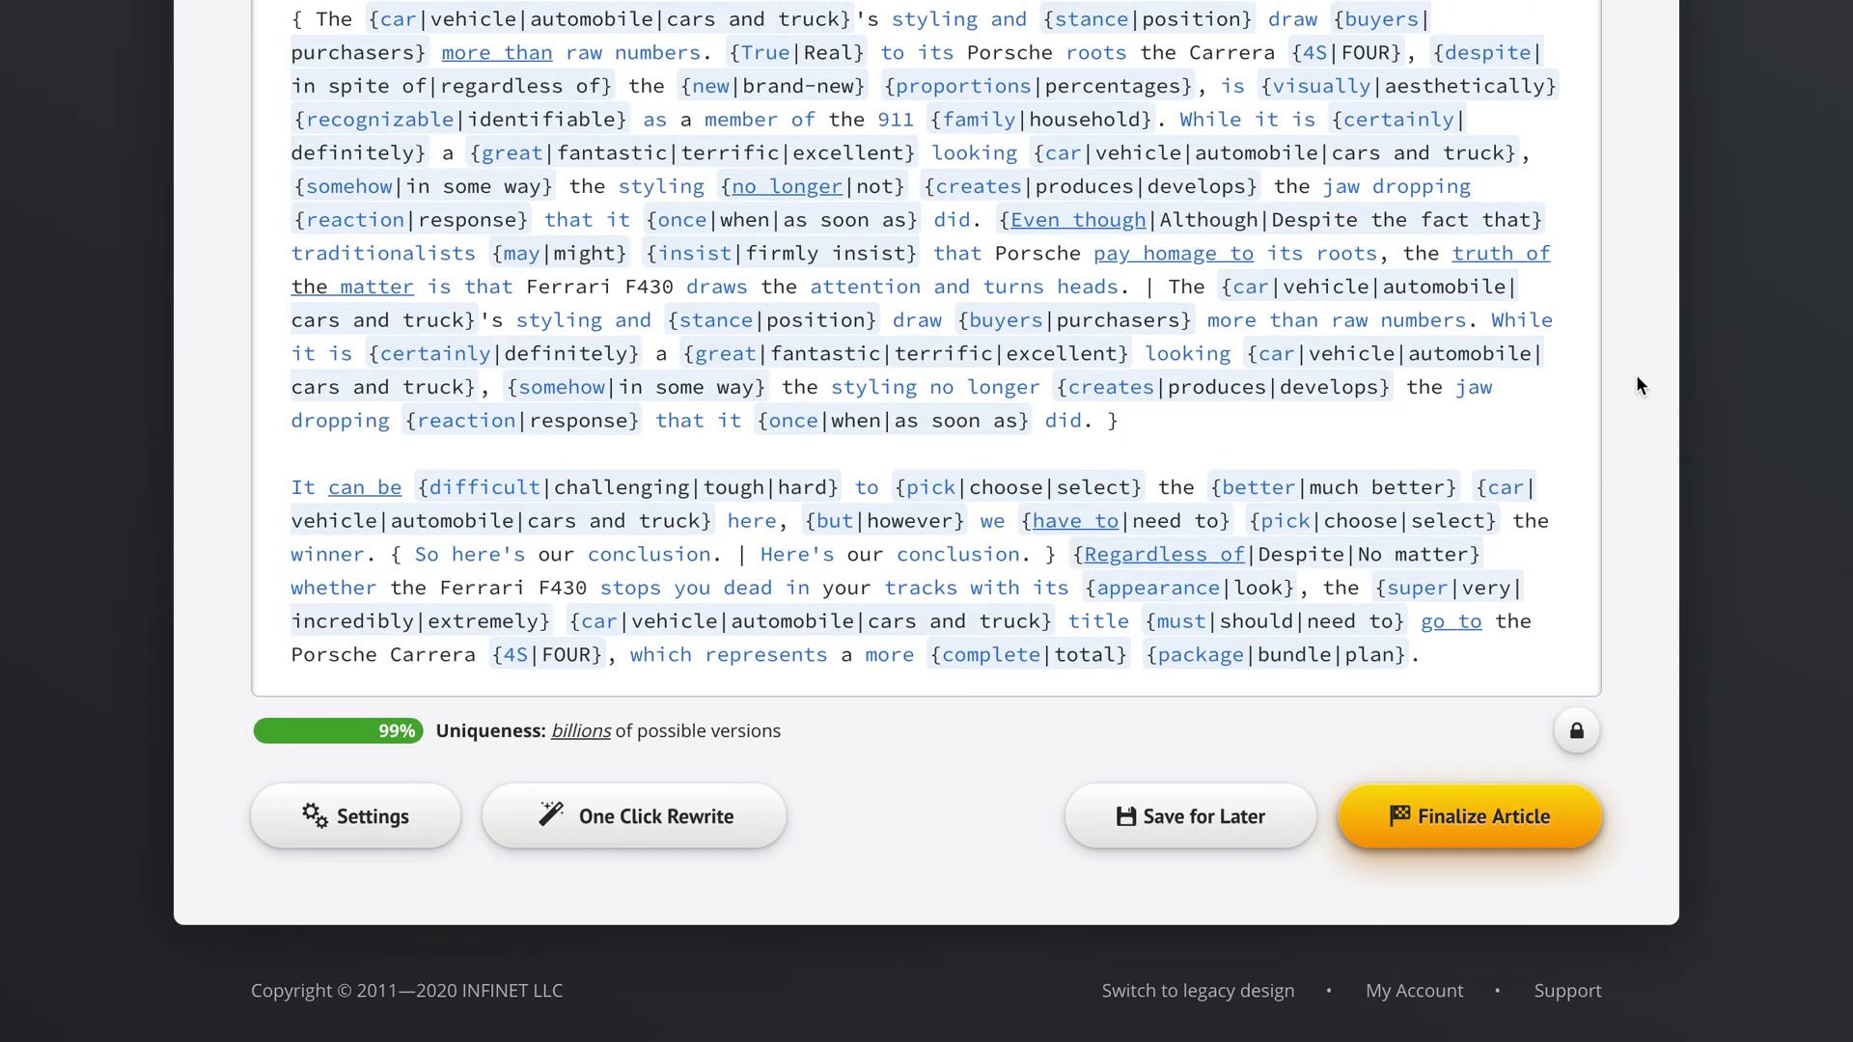
Step: Finalize the spun article to the Archive and review its Step 3 spintax
click(1477, 828)
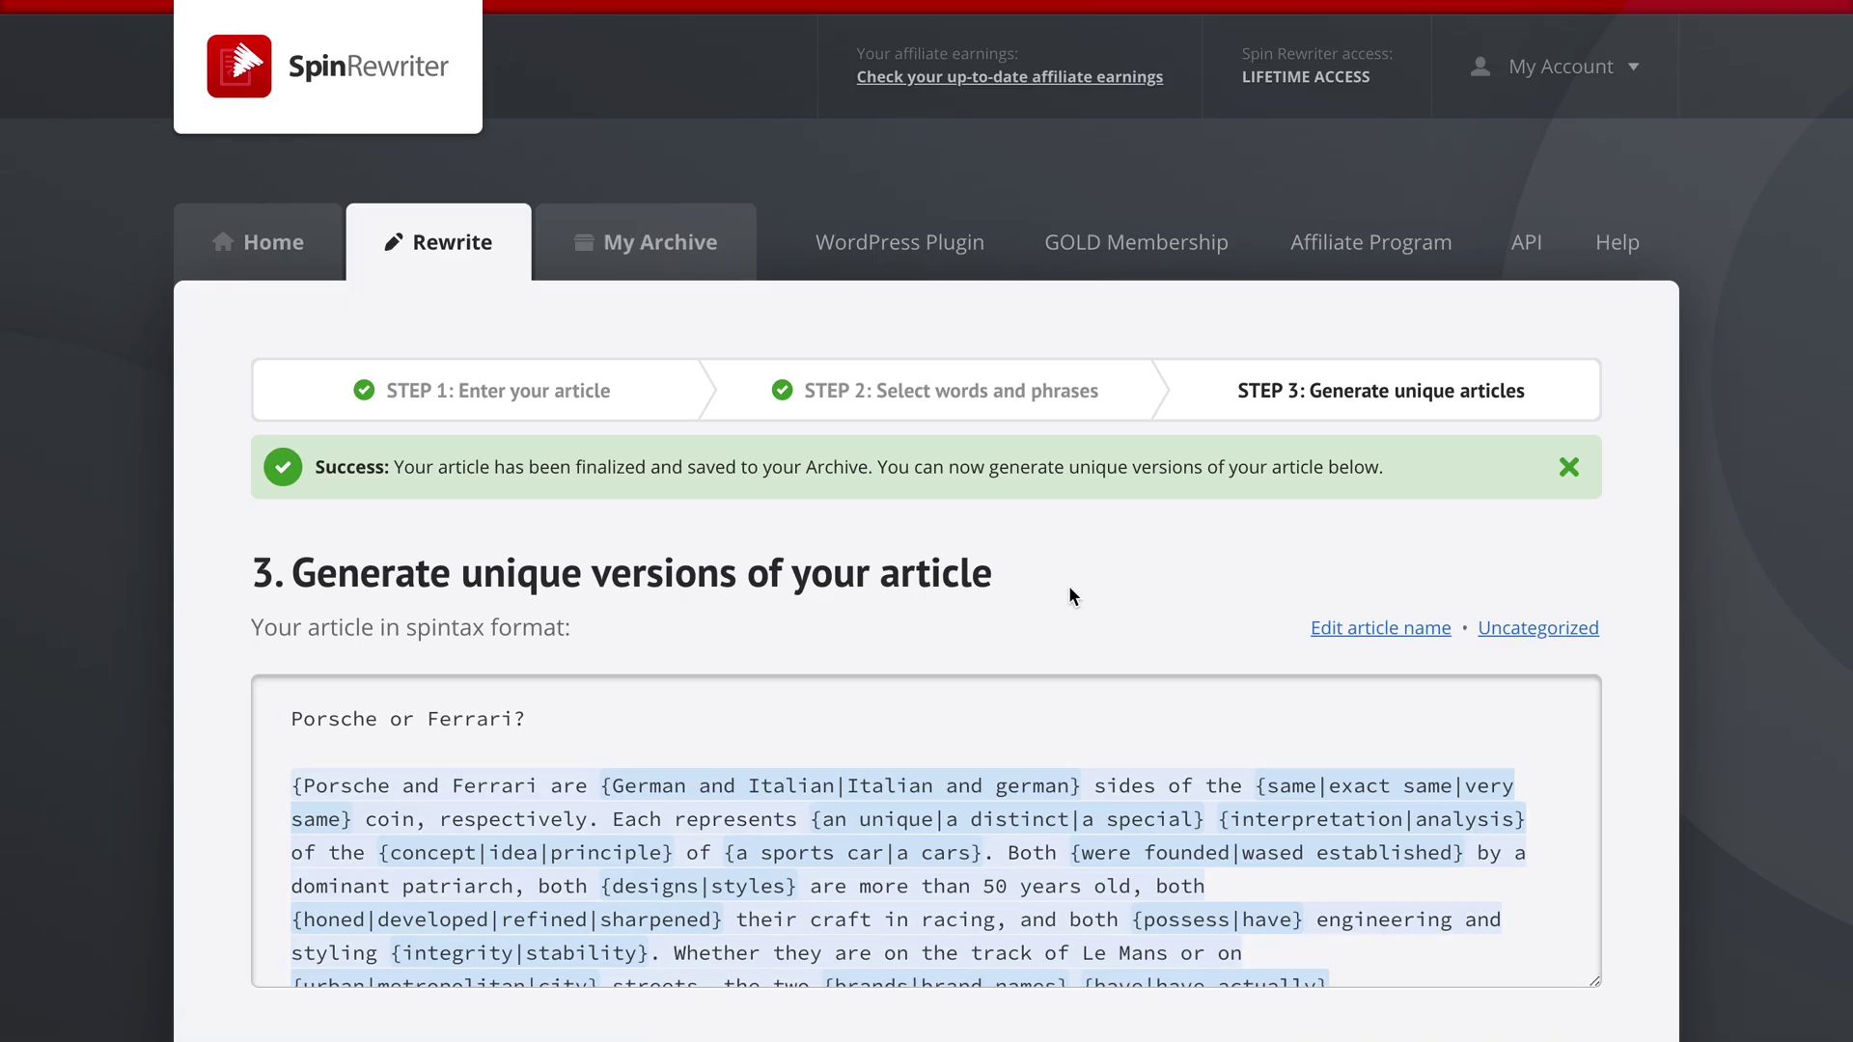
click(1568, 469)
scroll(1640, 589, down, 4)
scroll(1639, 587, down, 1)
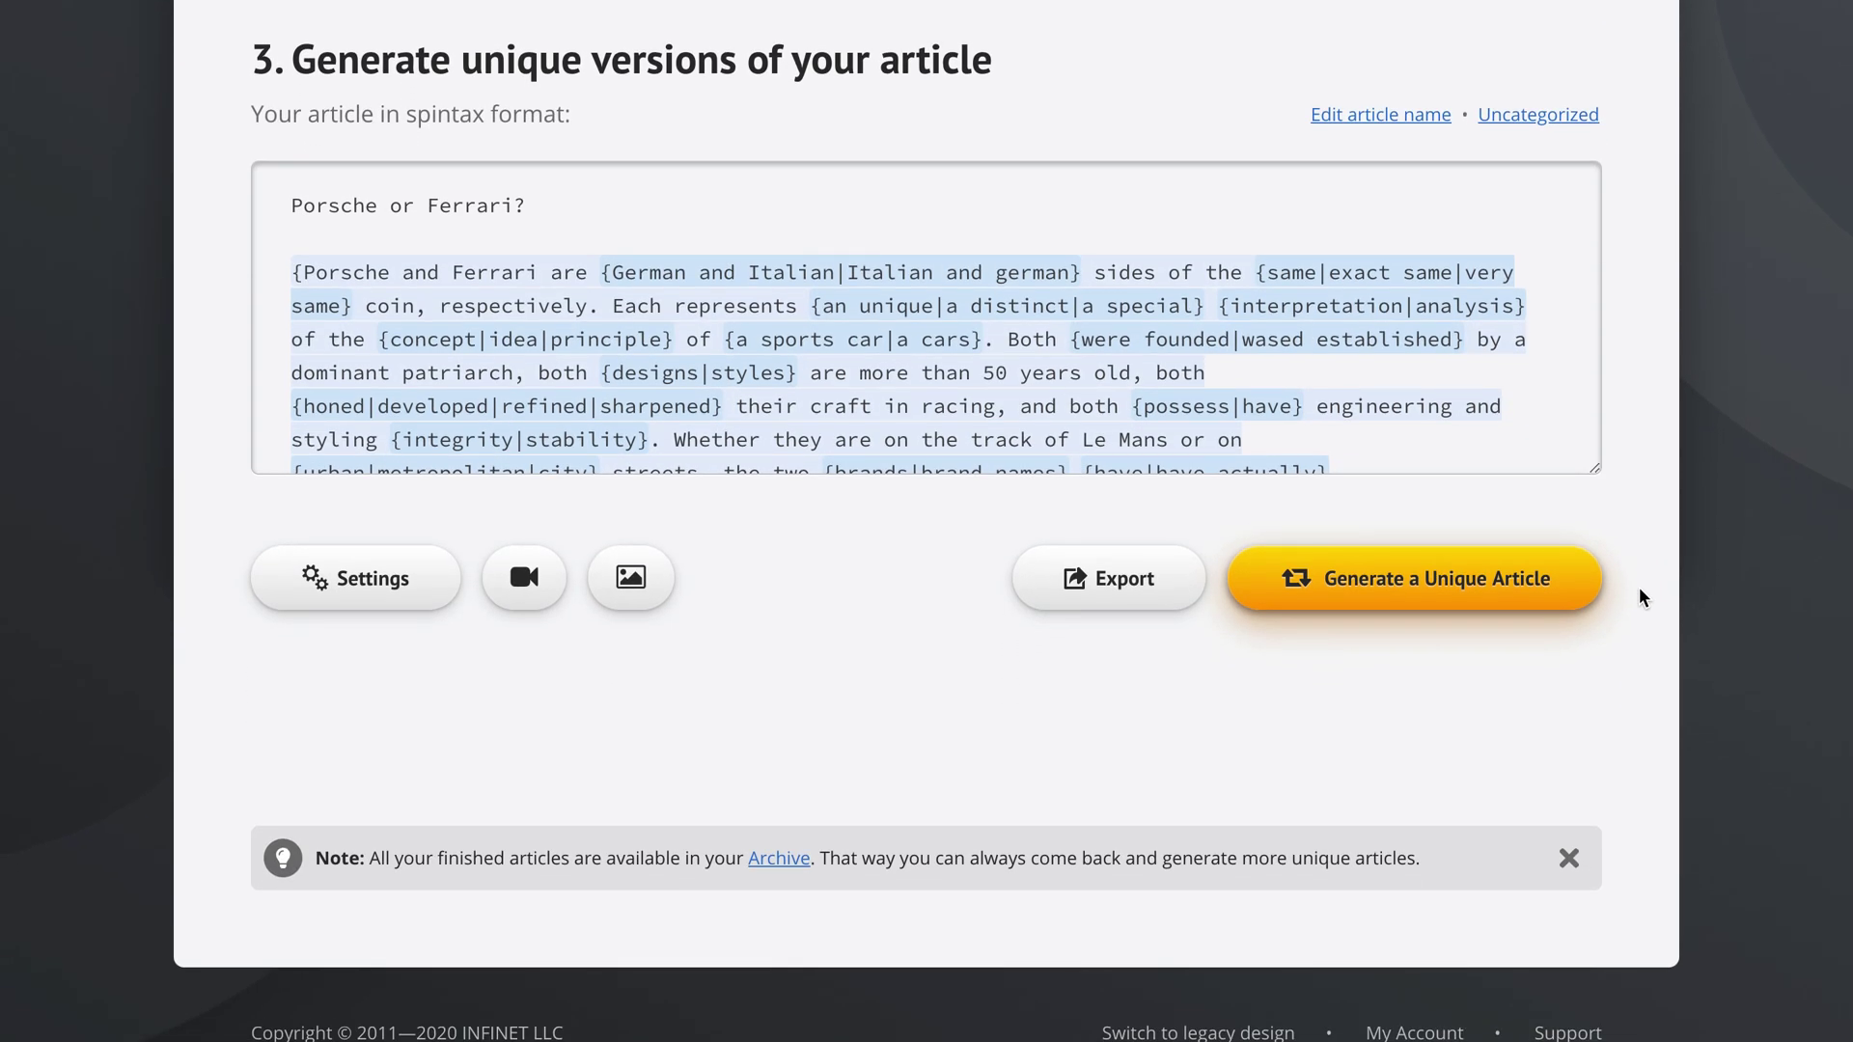
scroll(1039, 391, down, 3)
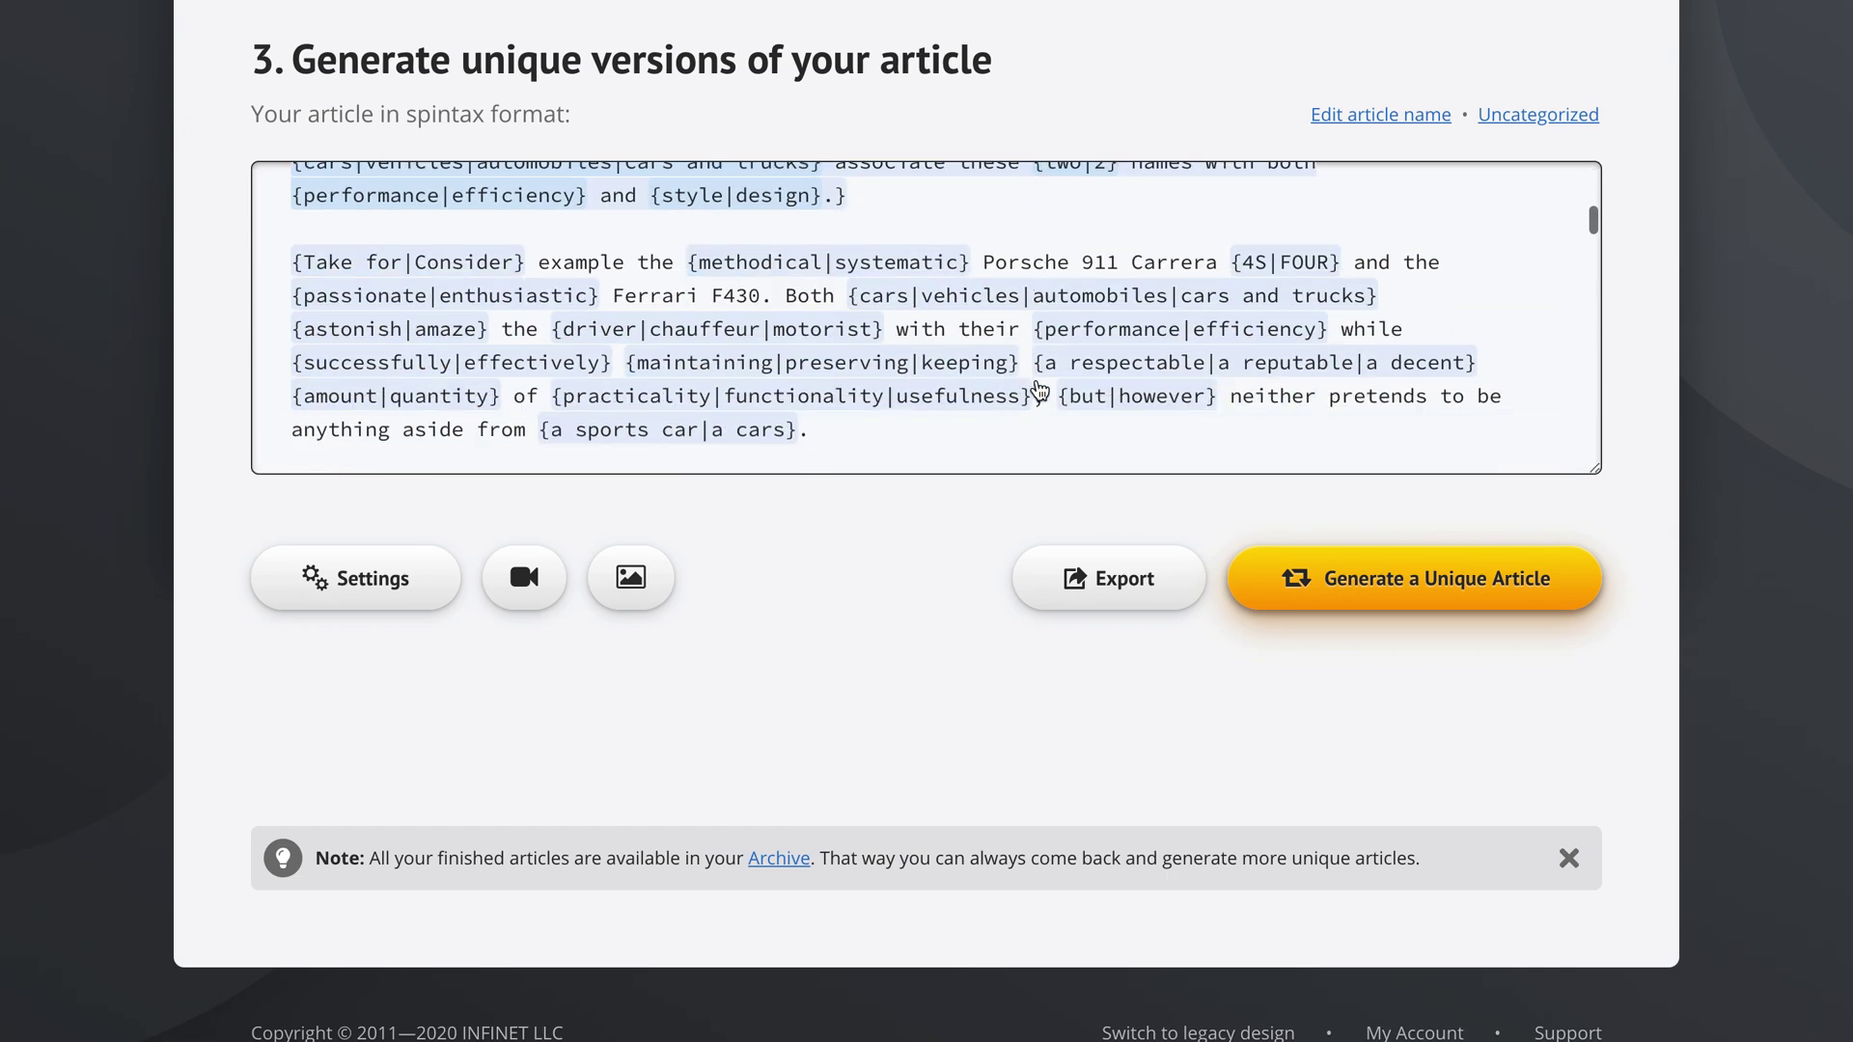
scroll(1039, 396, up, 10)
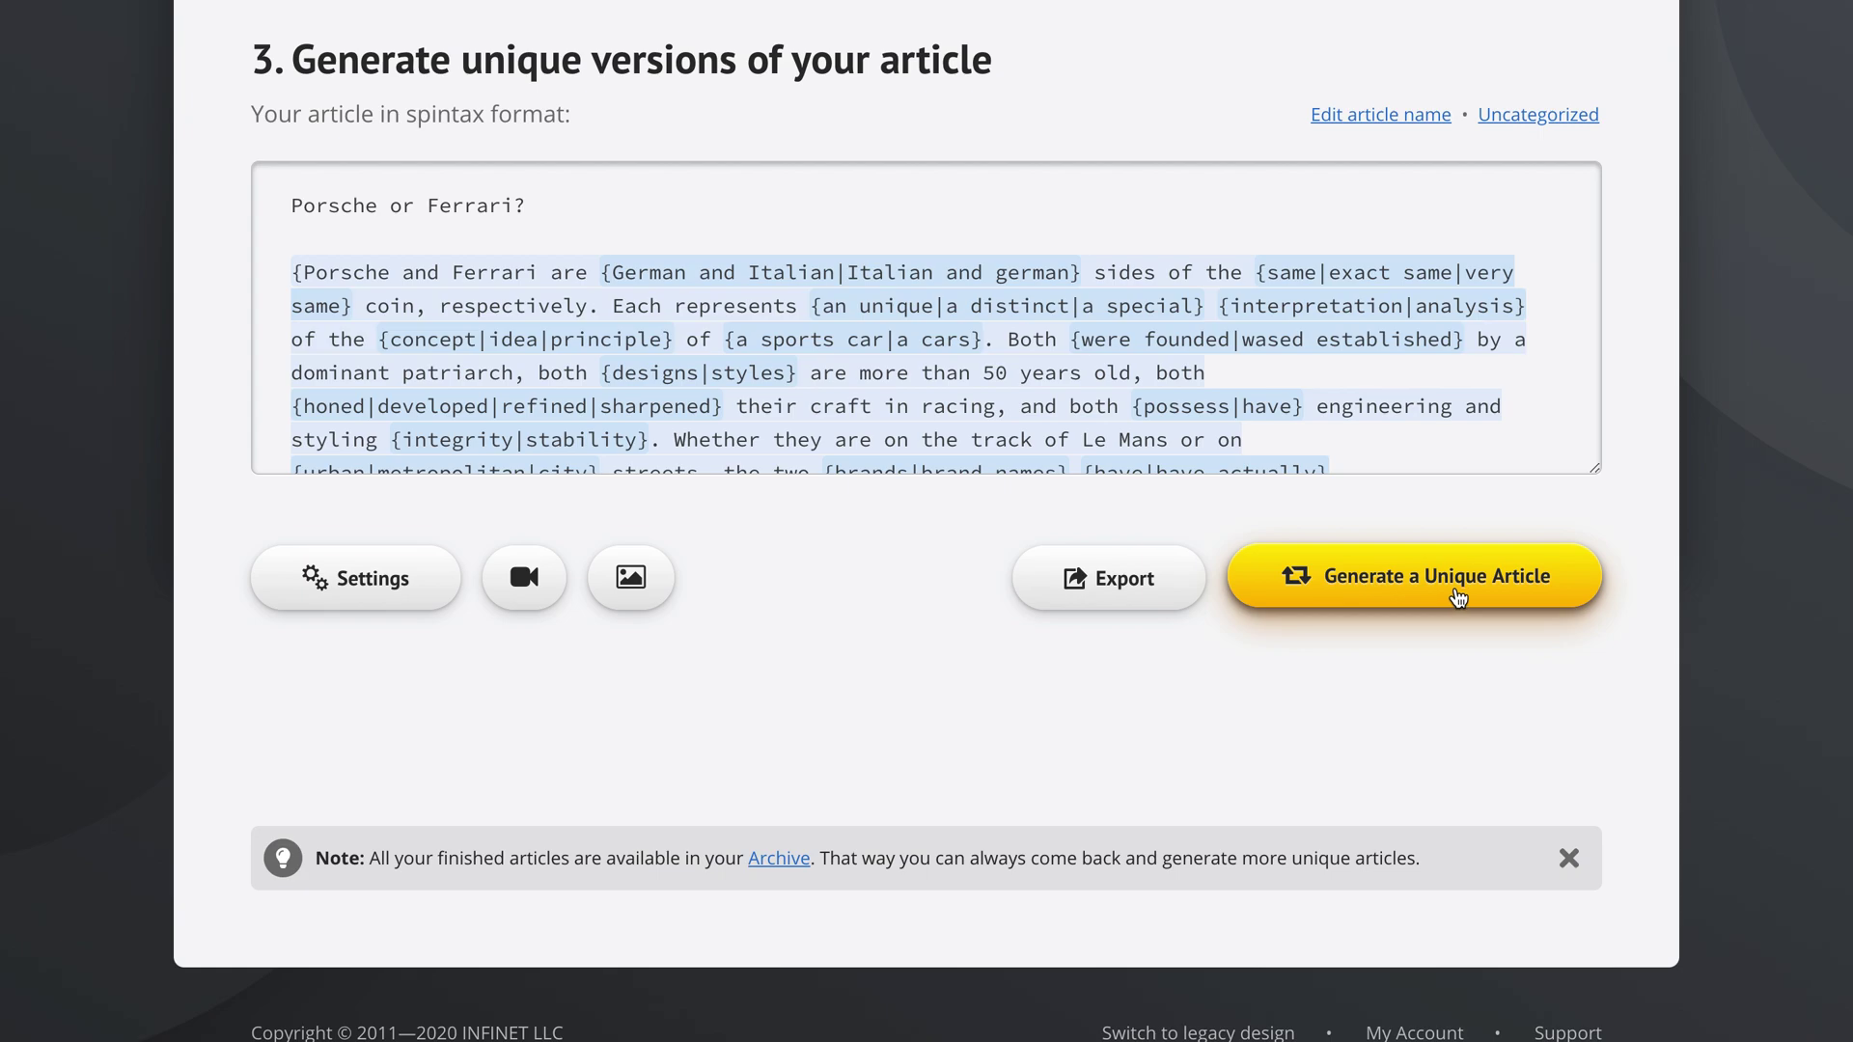
Step: Generate a unique version of the article: 501 words, 87% uniqueness
click(1457, 599)
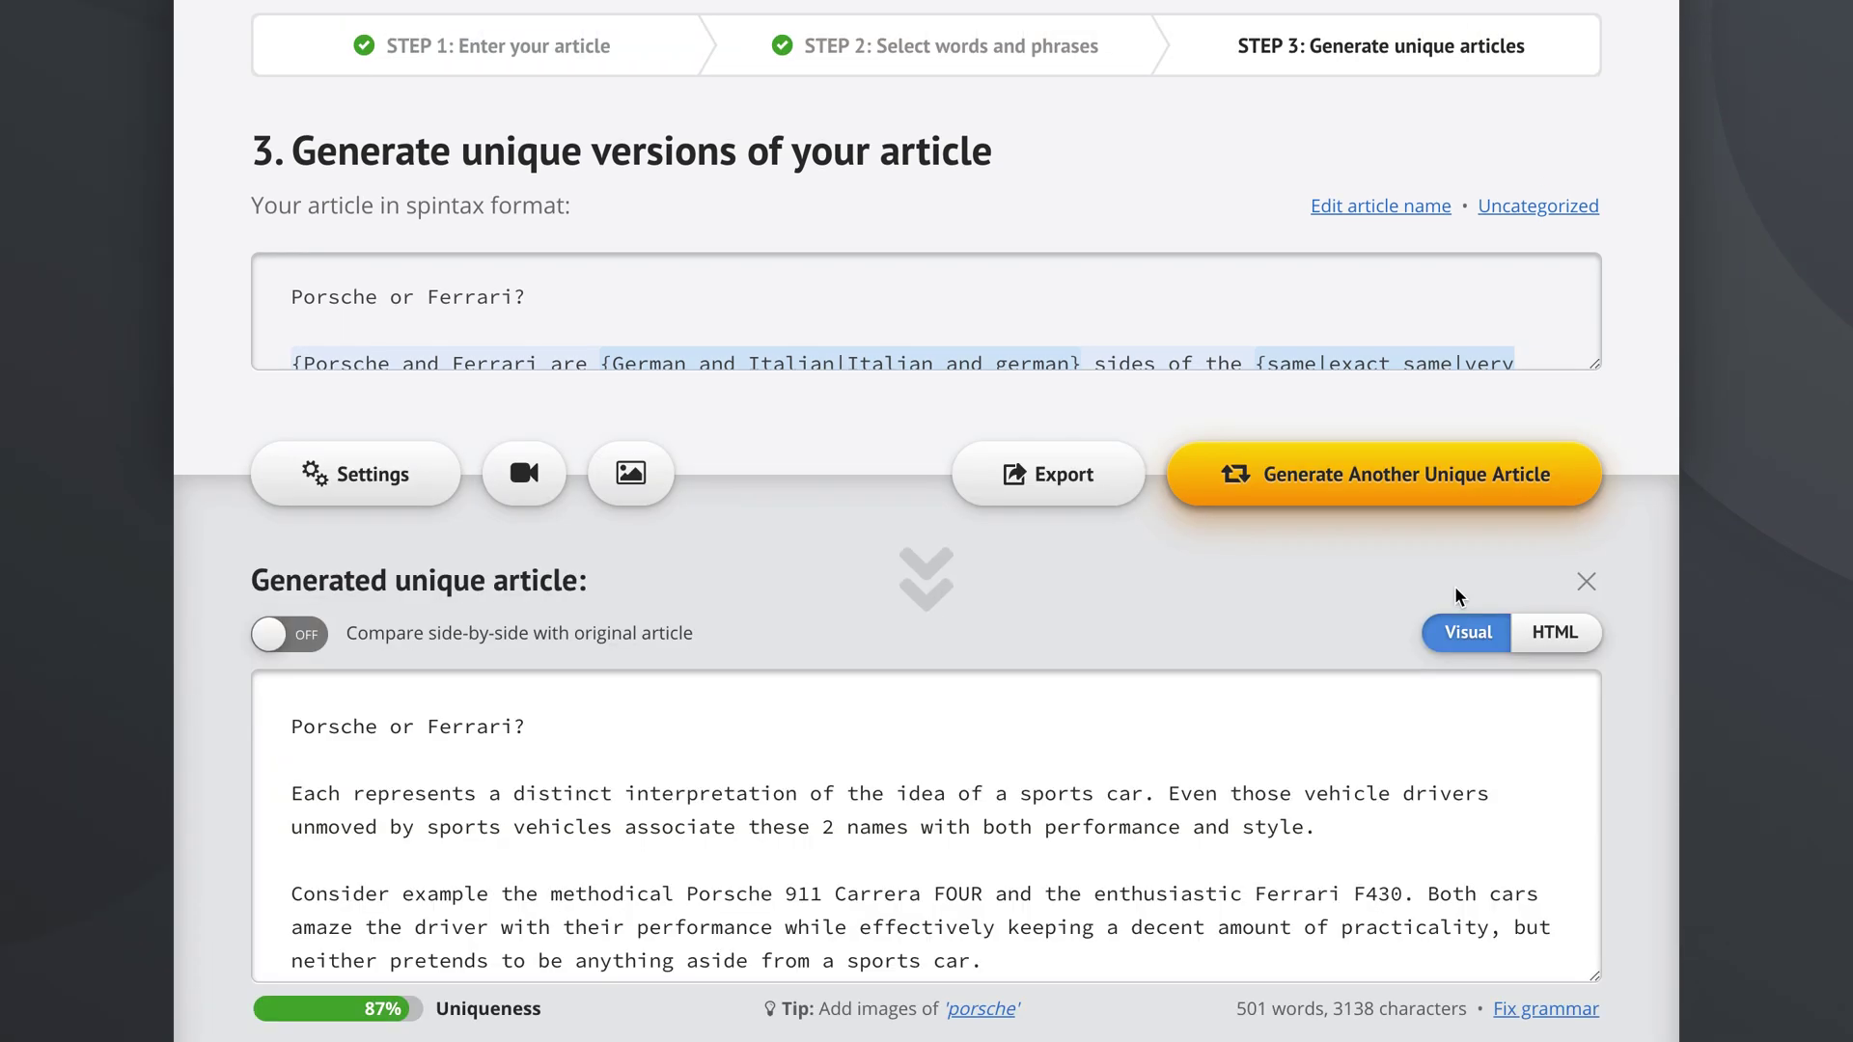
scroll(1658, 674, down, 1)
scroll(1423, 716, down, 10)
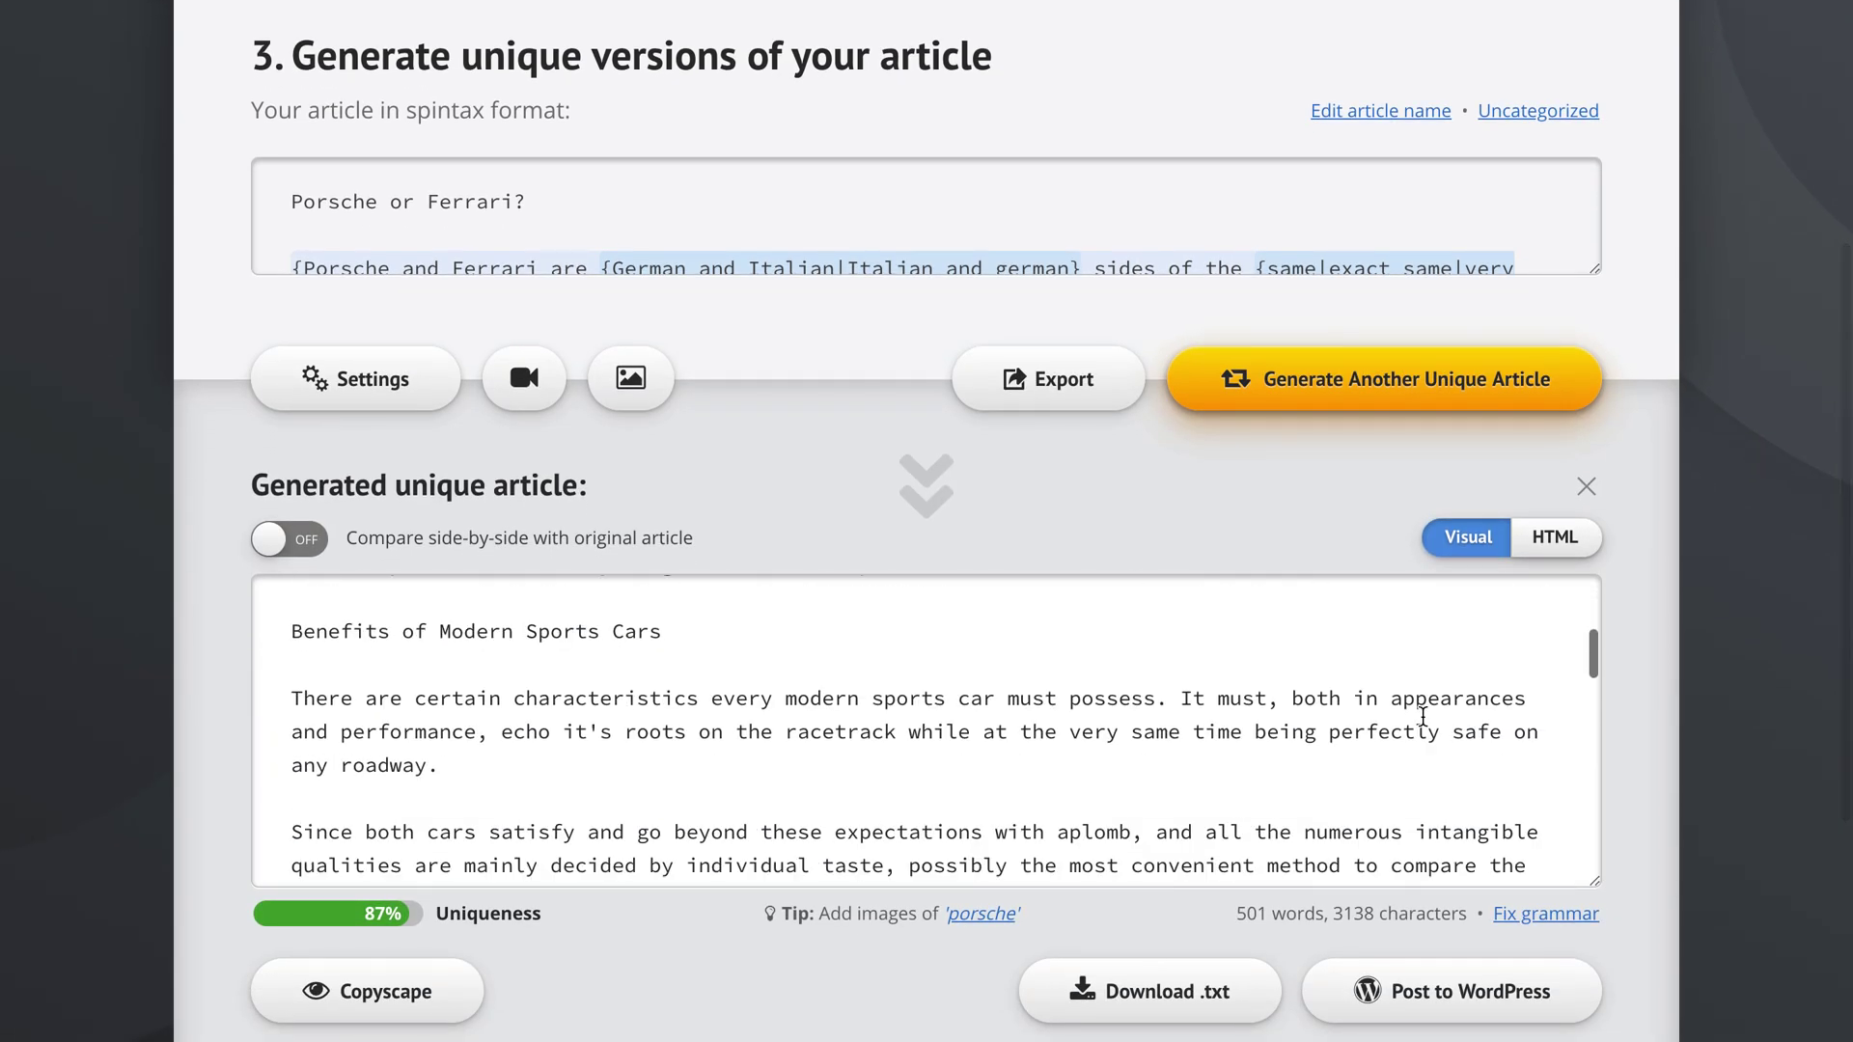
scroll(1422, 716, down, 3)
scroll(1422, 716, up, 15)
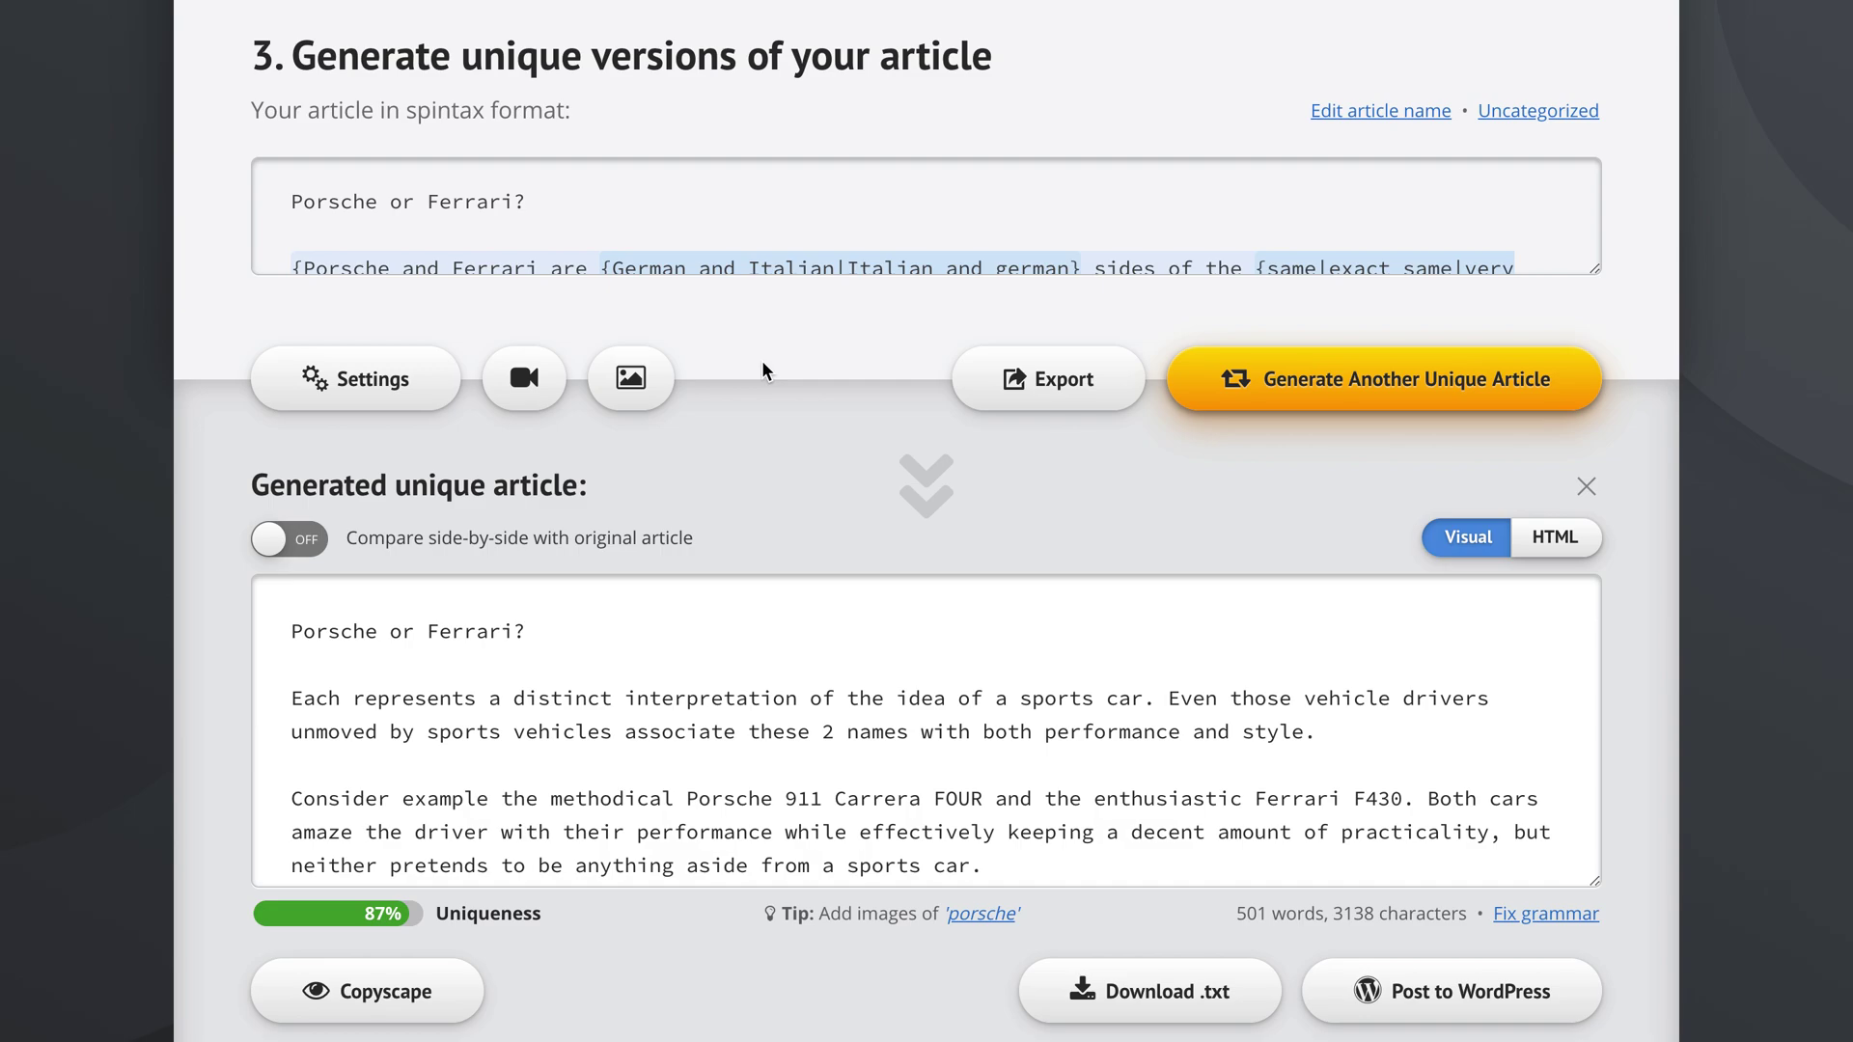
Step: Turn on 'Never use original words' and 'Enrich articles with headings, bullet points' in the settings
click(361, 381)
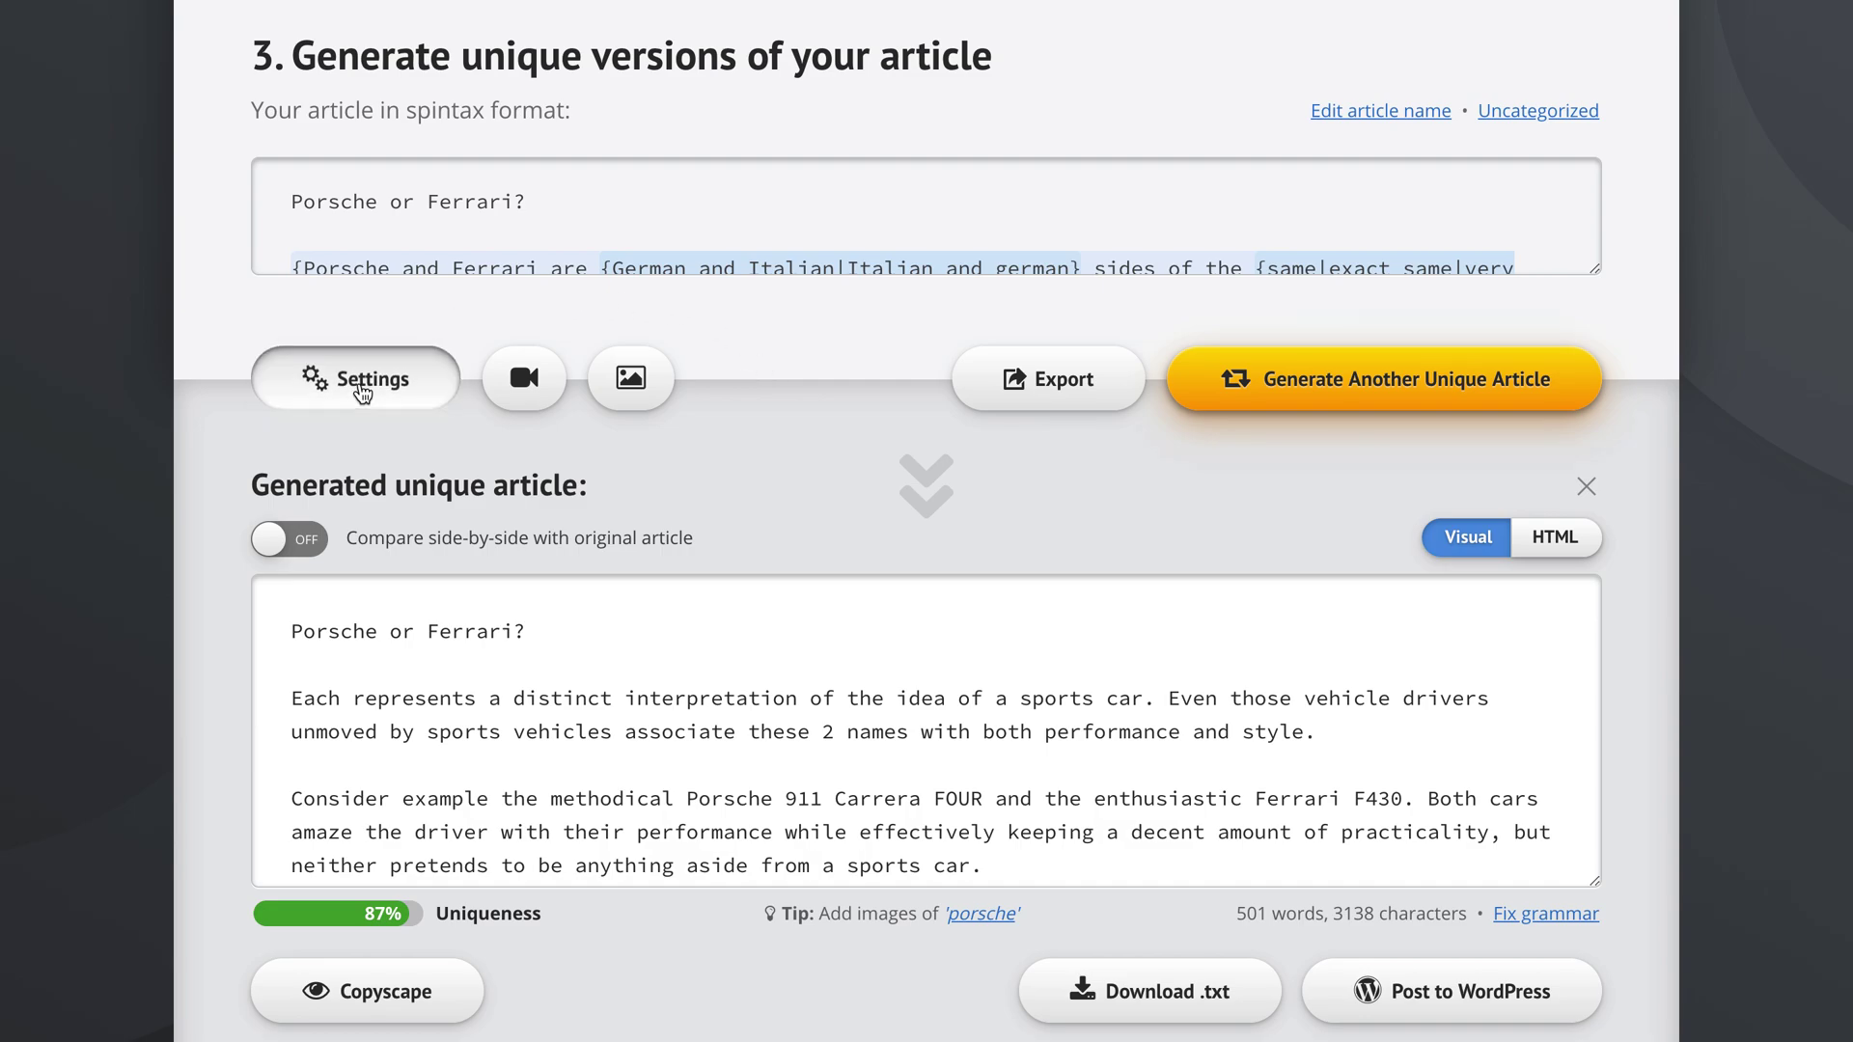
mouse_move(711, 382)
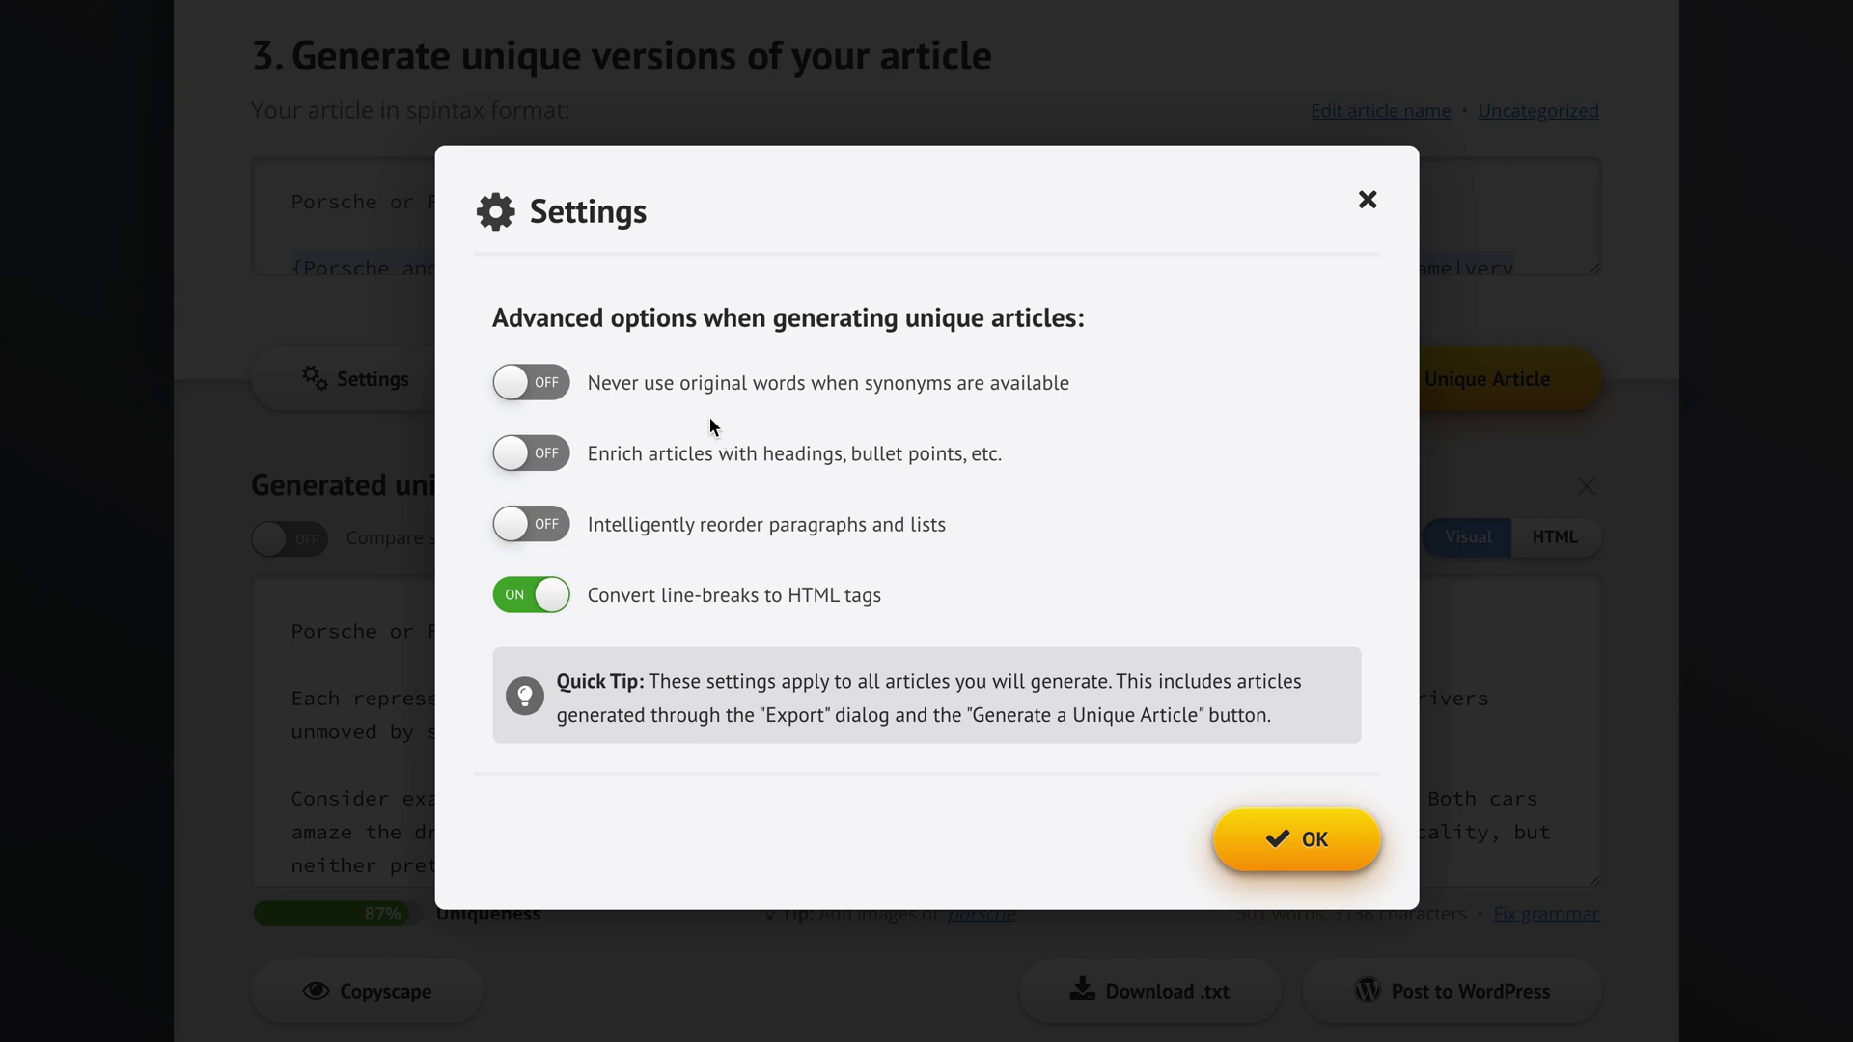
mouse_move(642, 409)
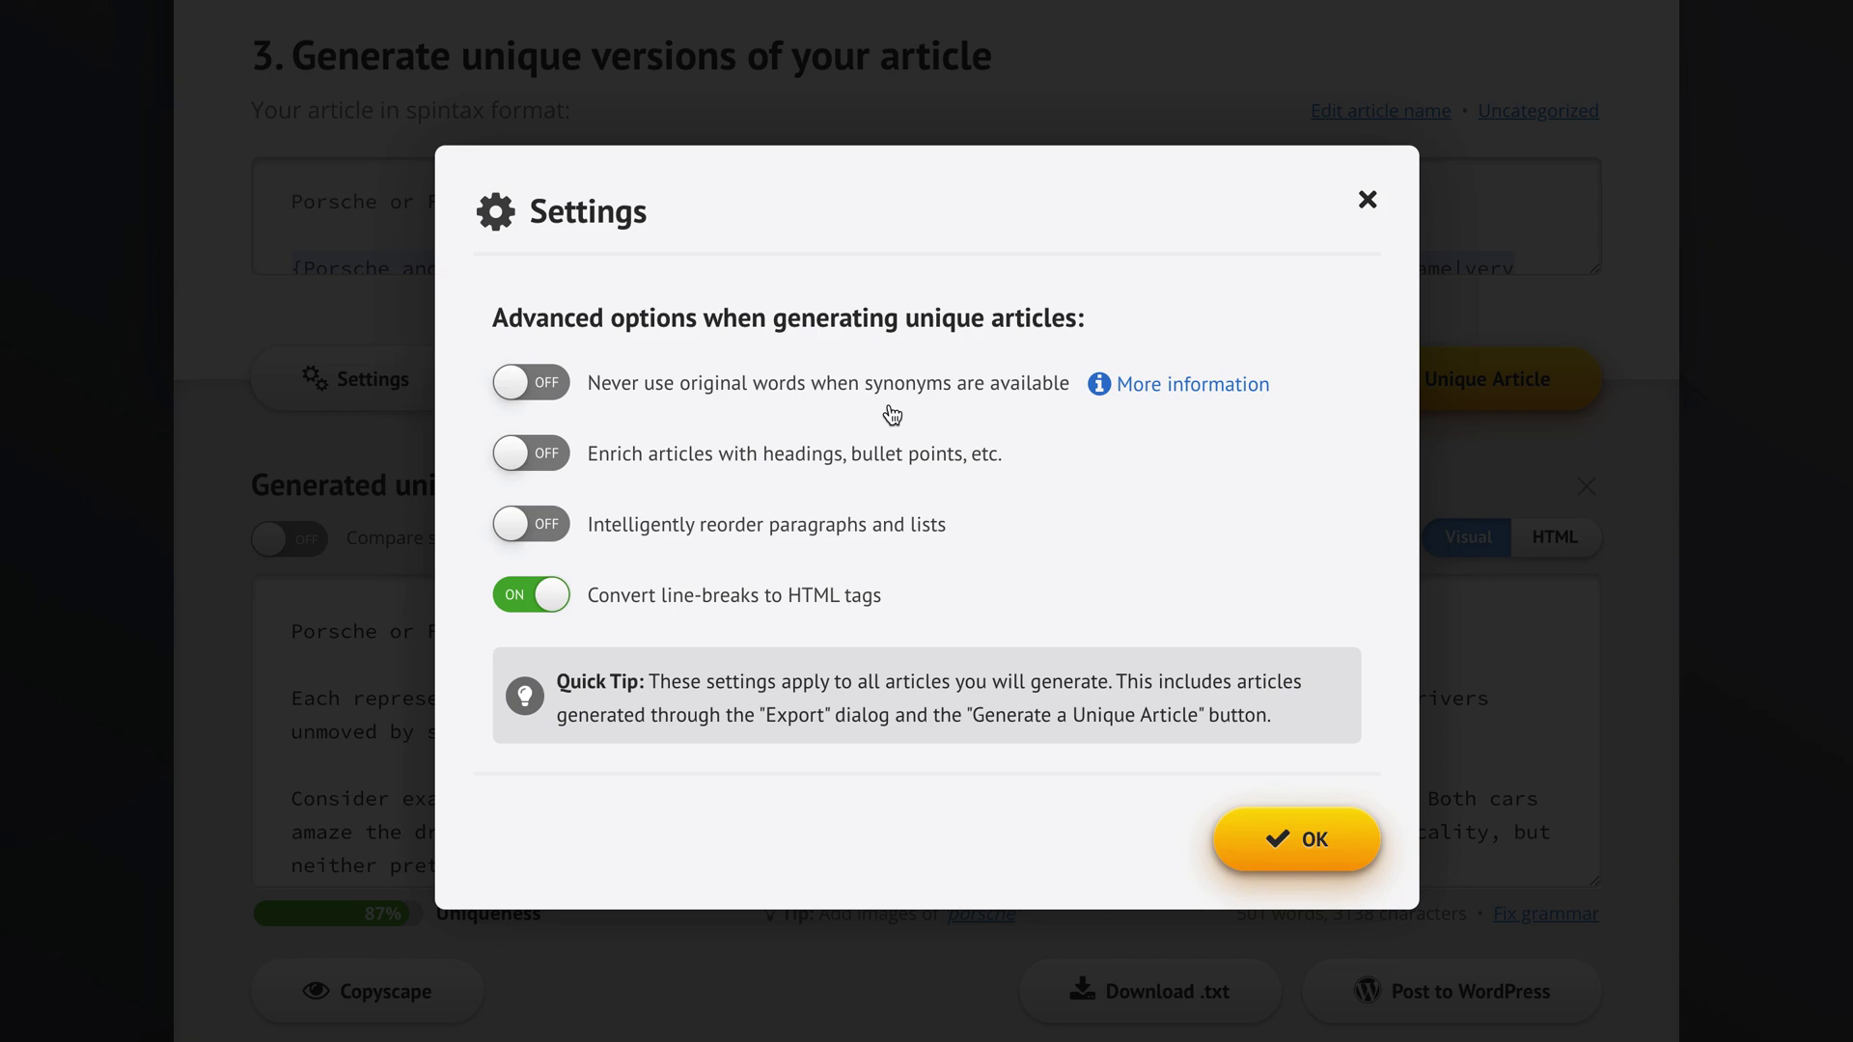
click(761, 396)
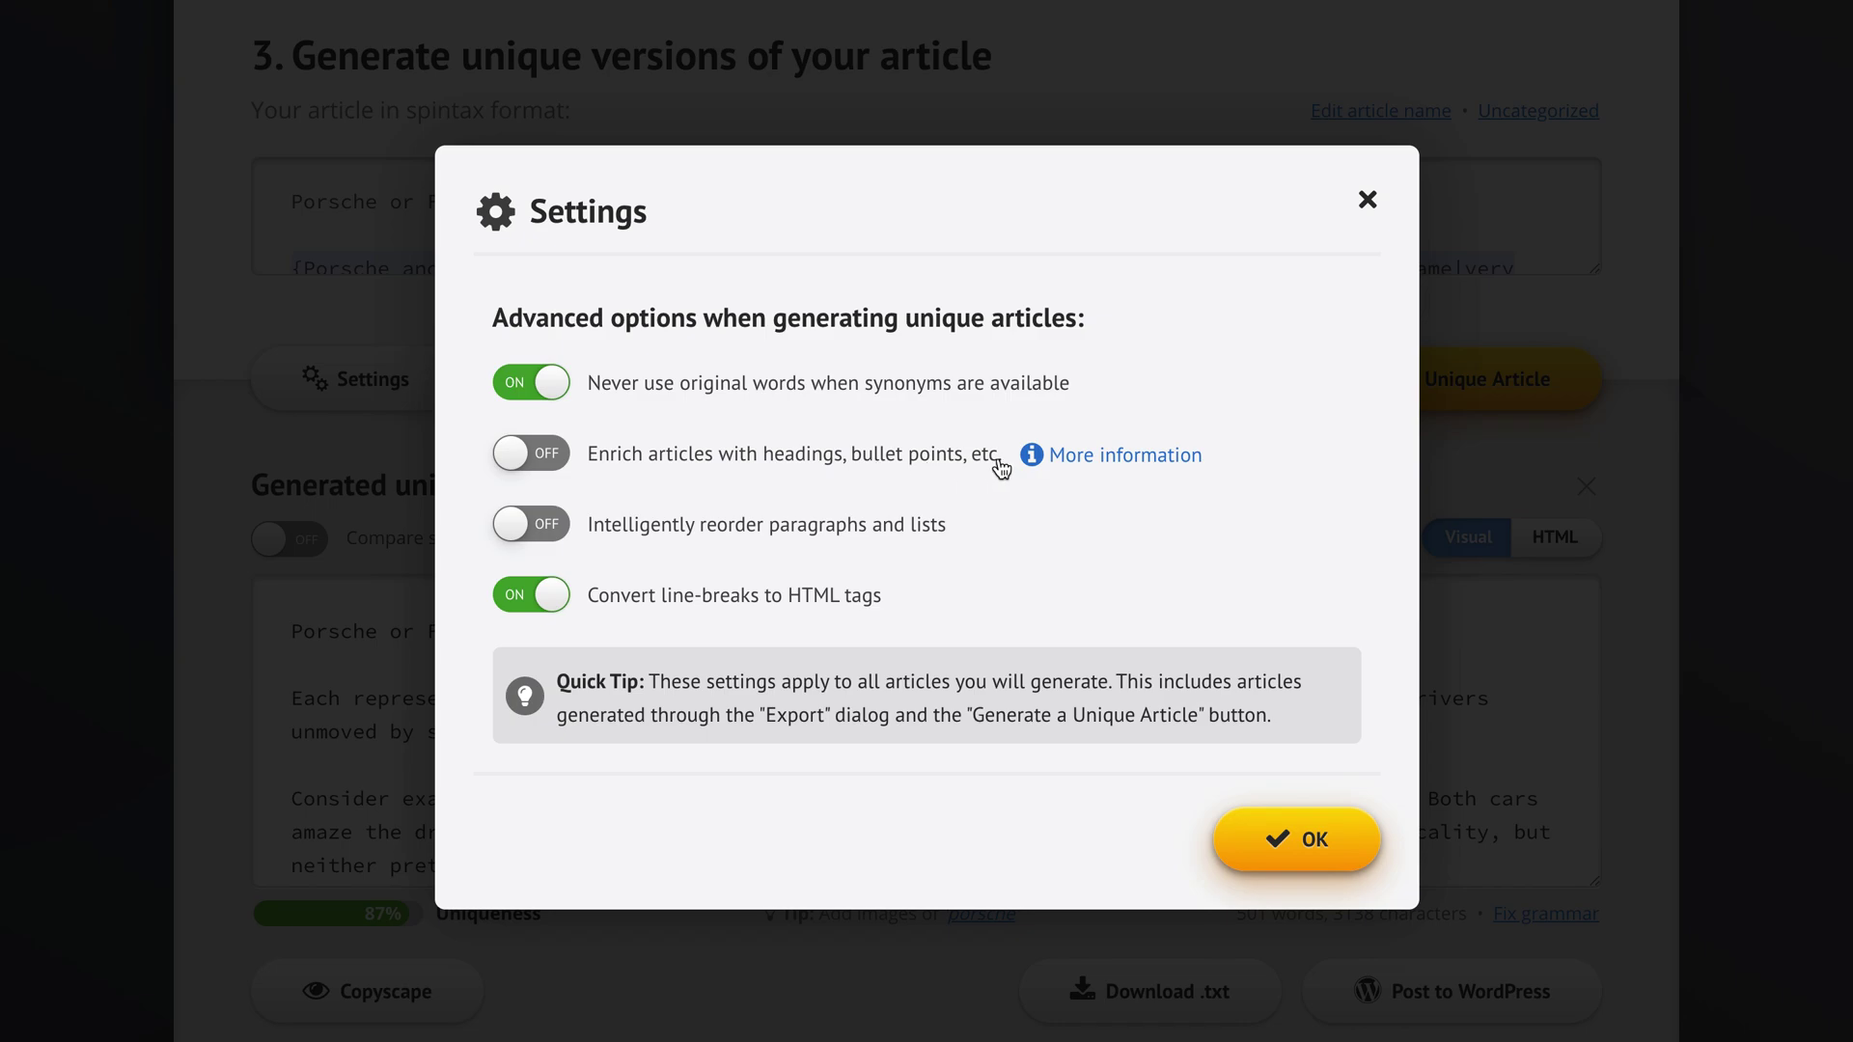
click(886, 463)
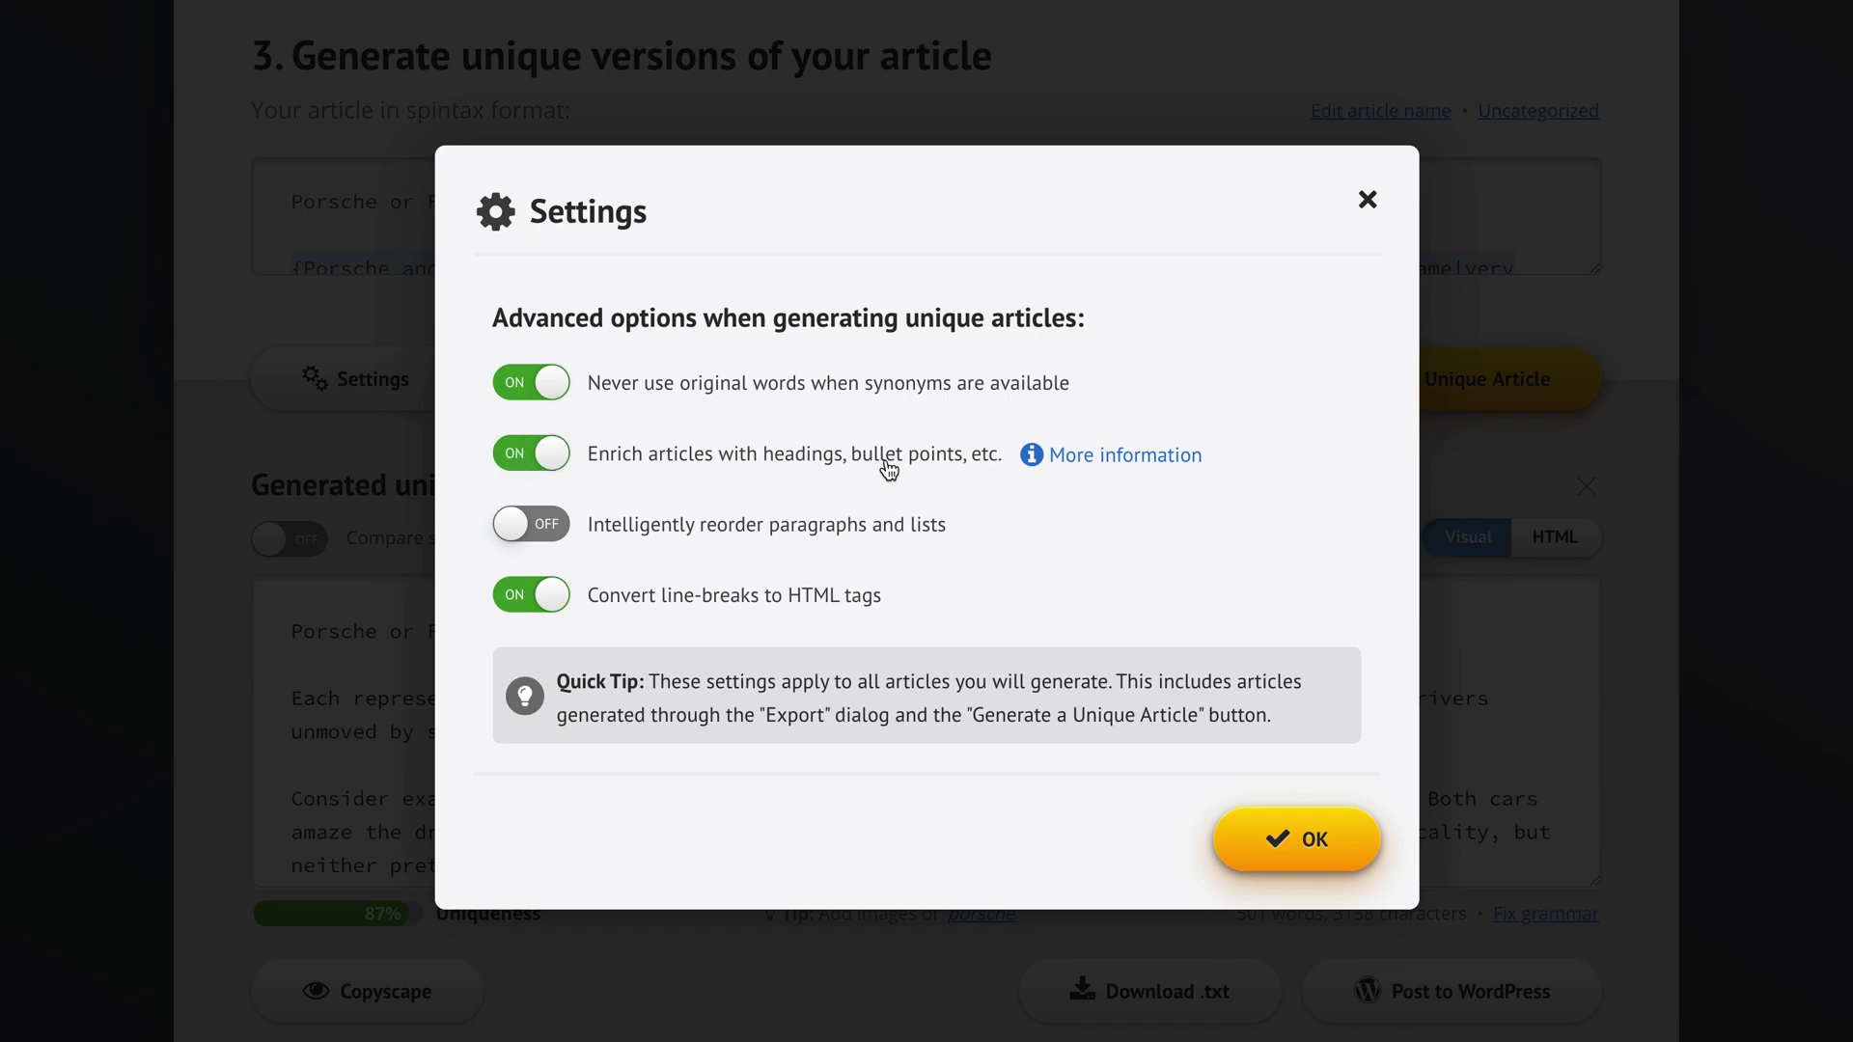
click(1302, 839)
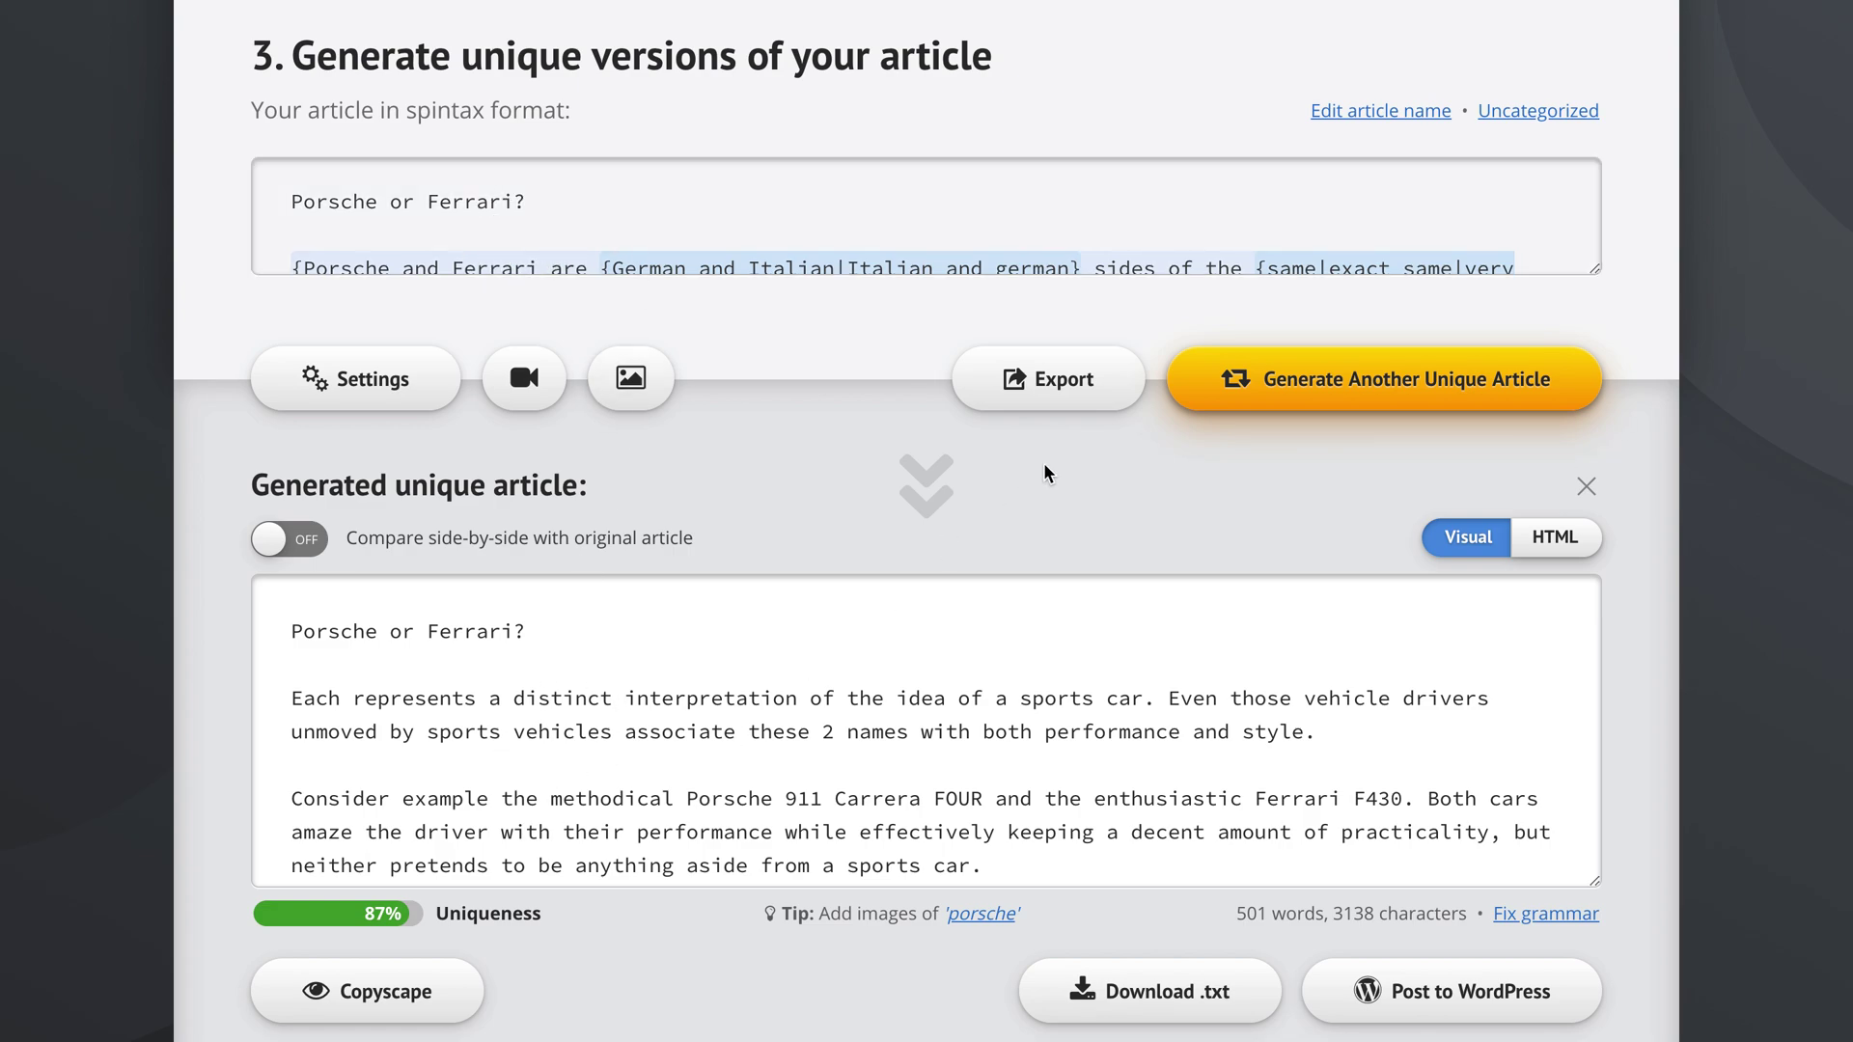
click(371, 386)
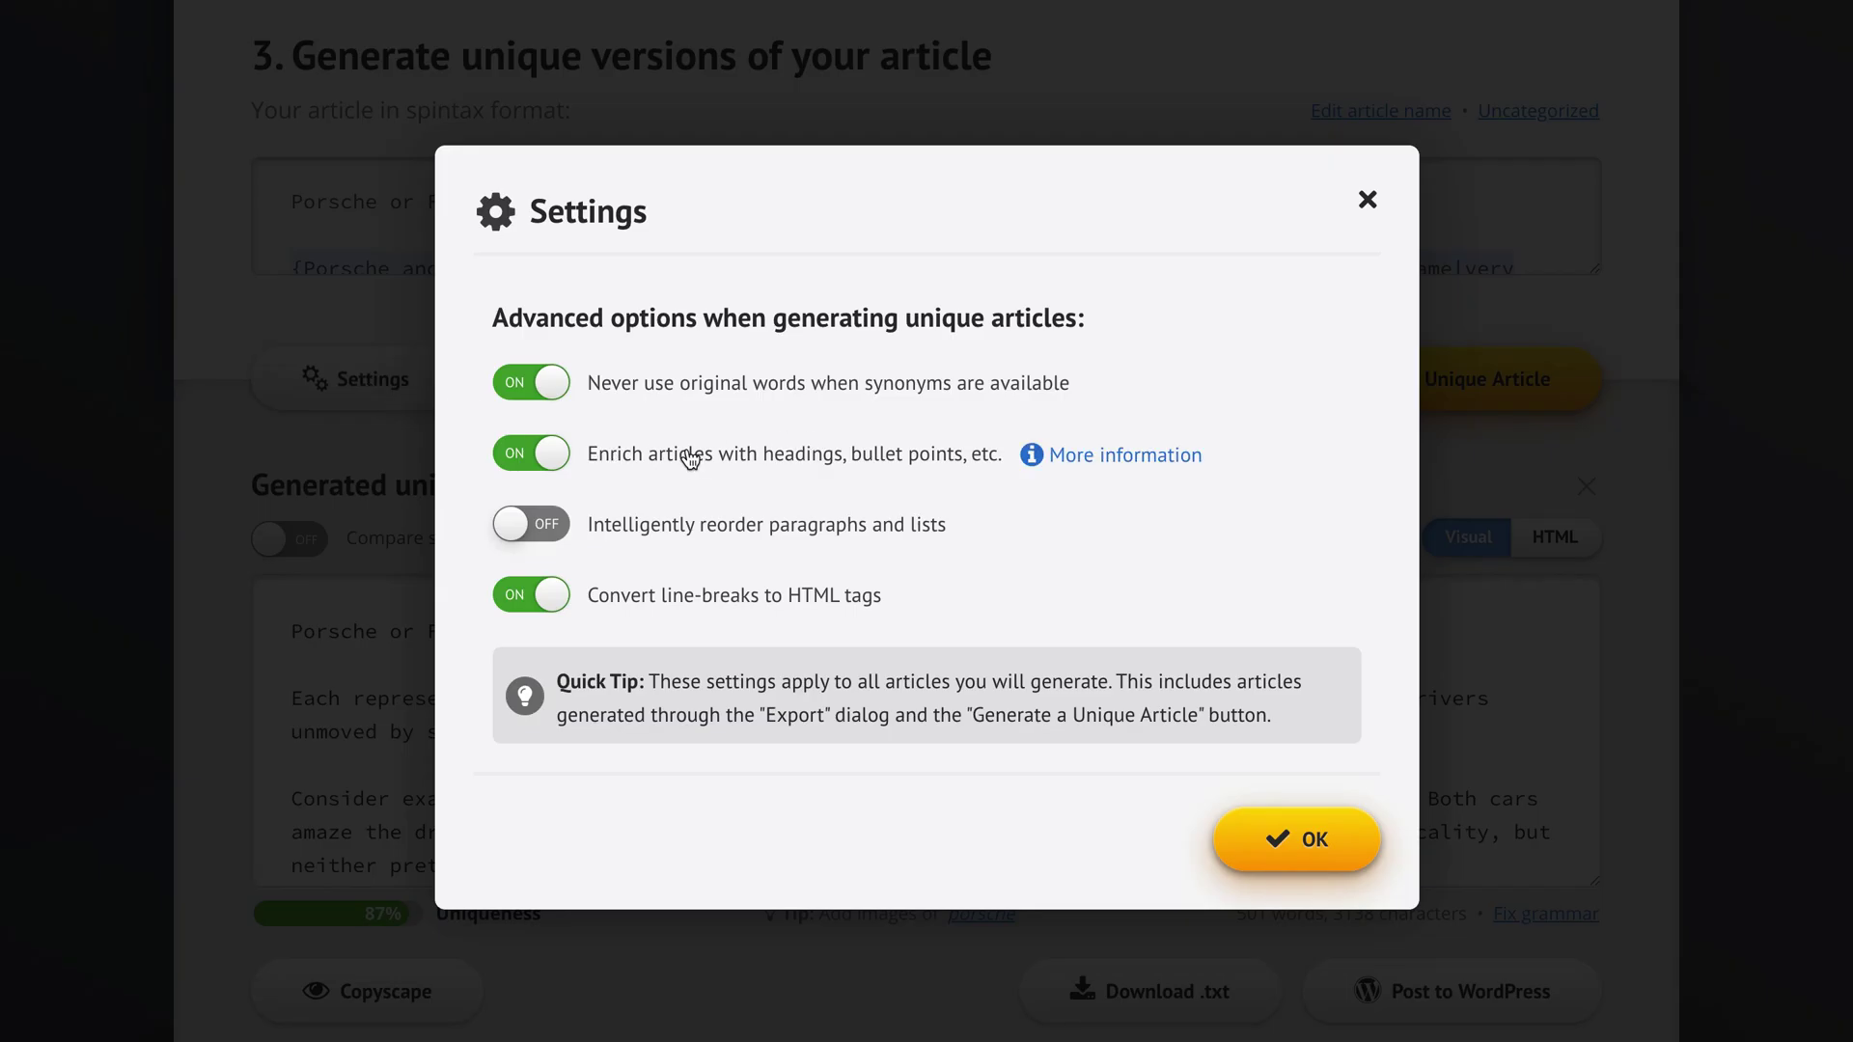
click(1305, 828)
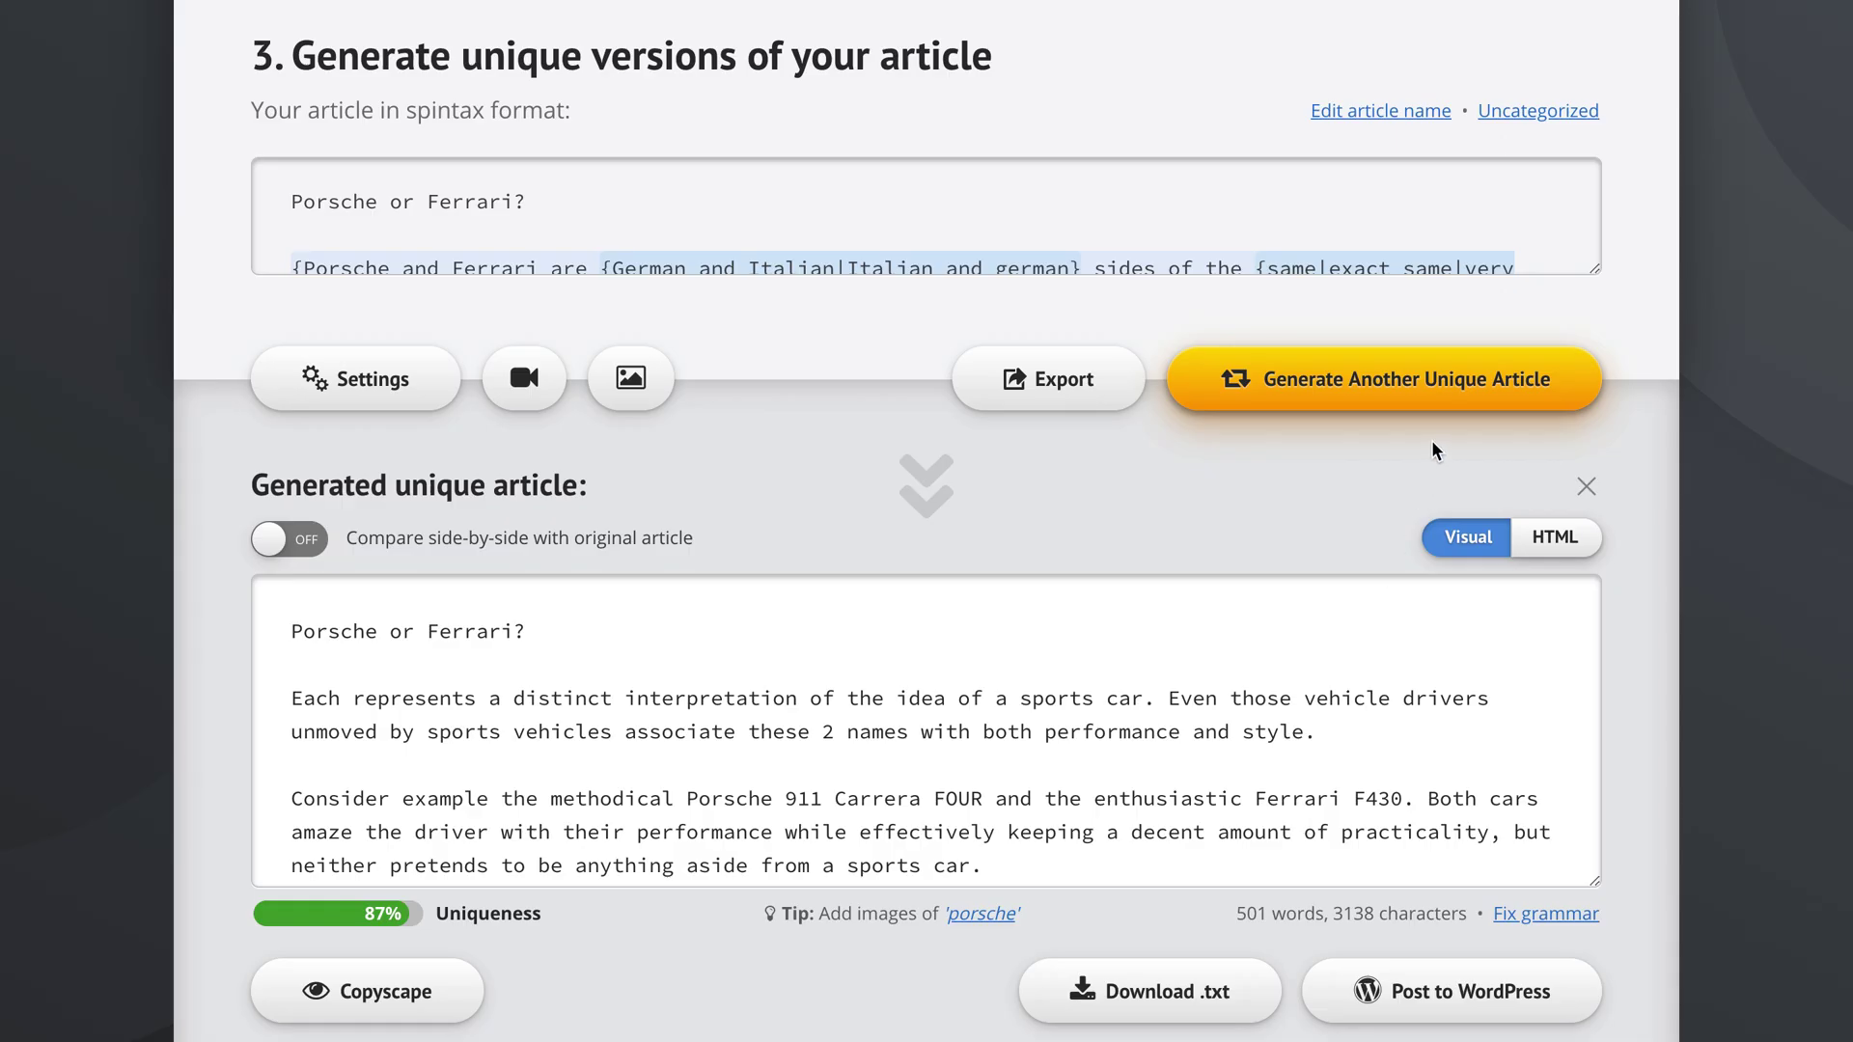
click(1382, 395)
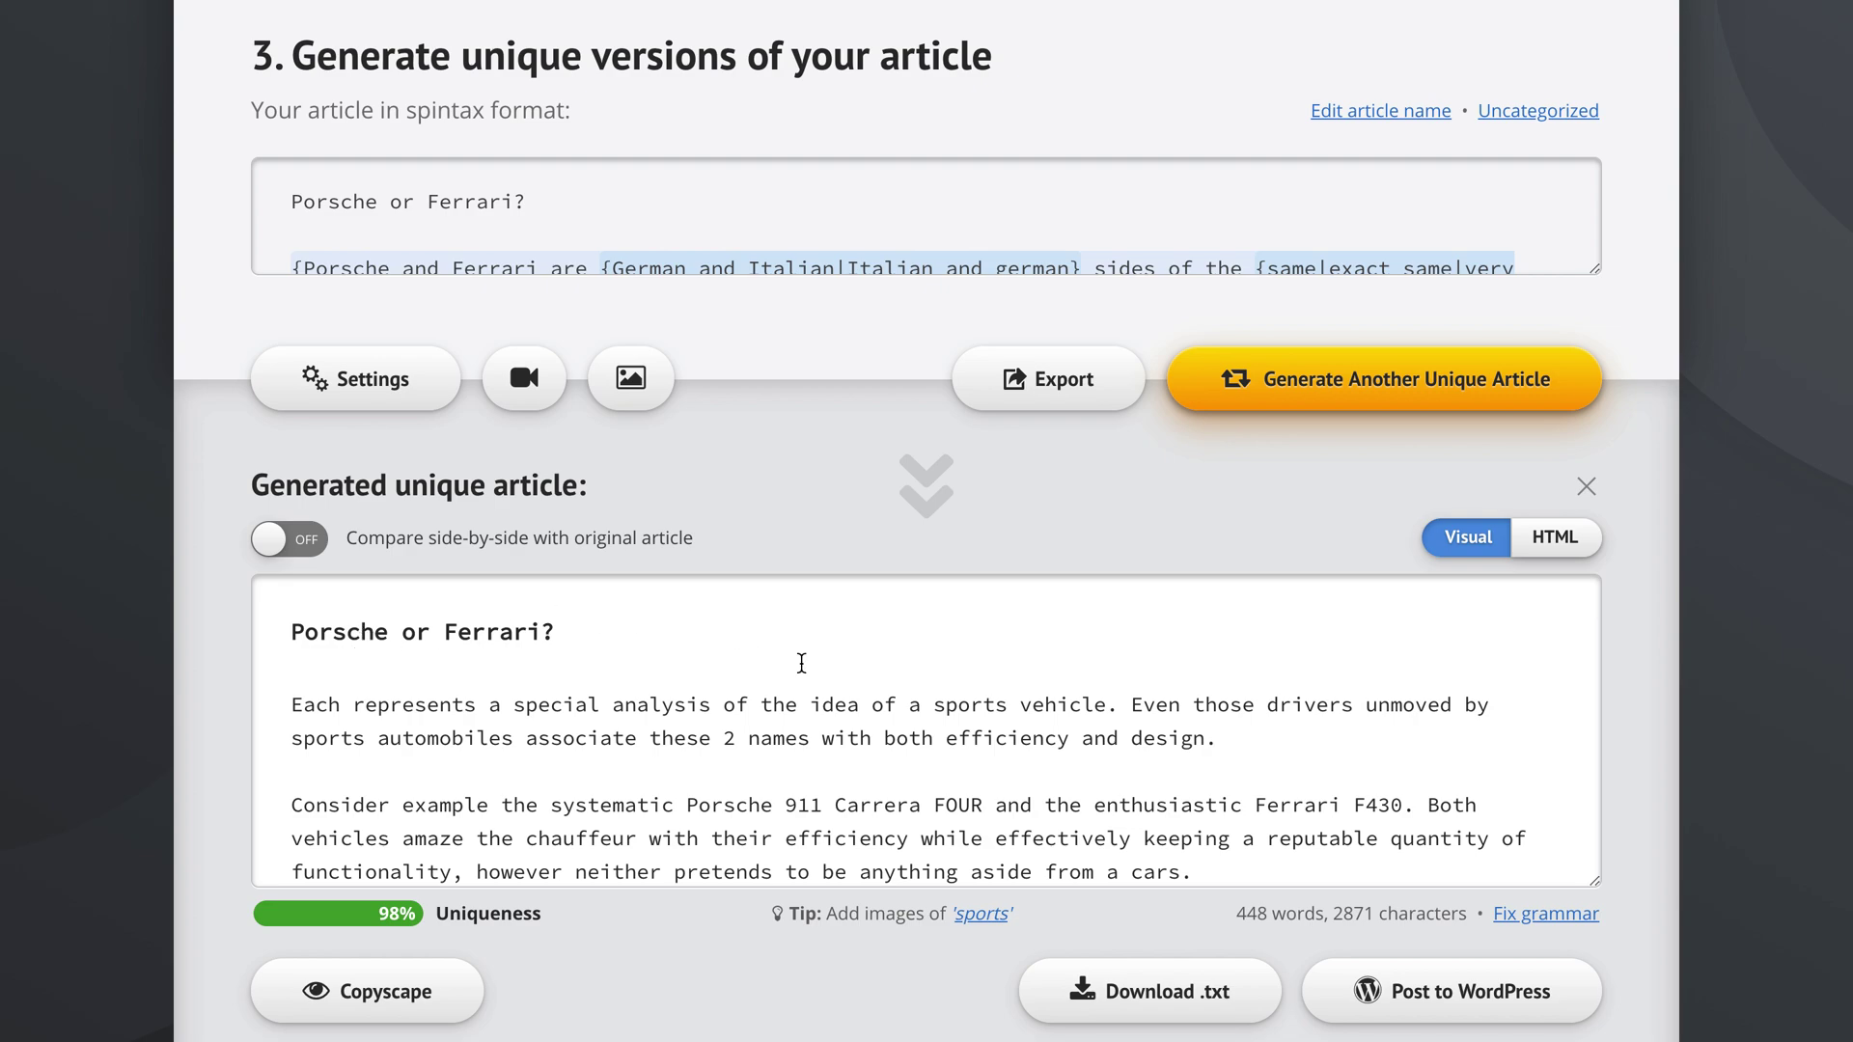
scroll(801, 663, down, 1)
scroll(801, 663, down, 2)
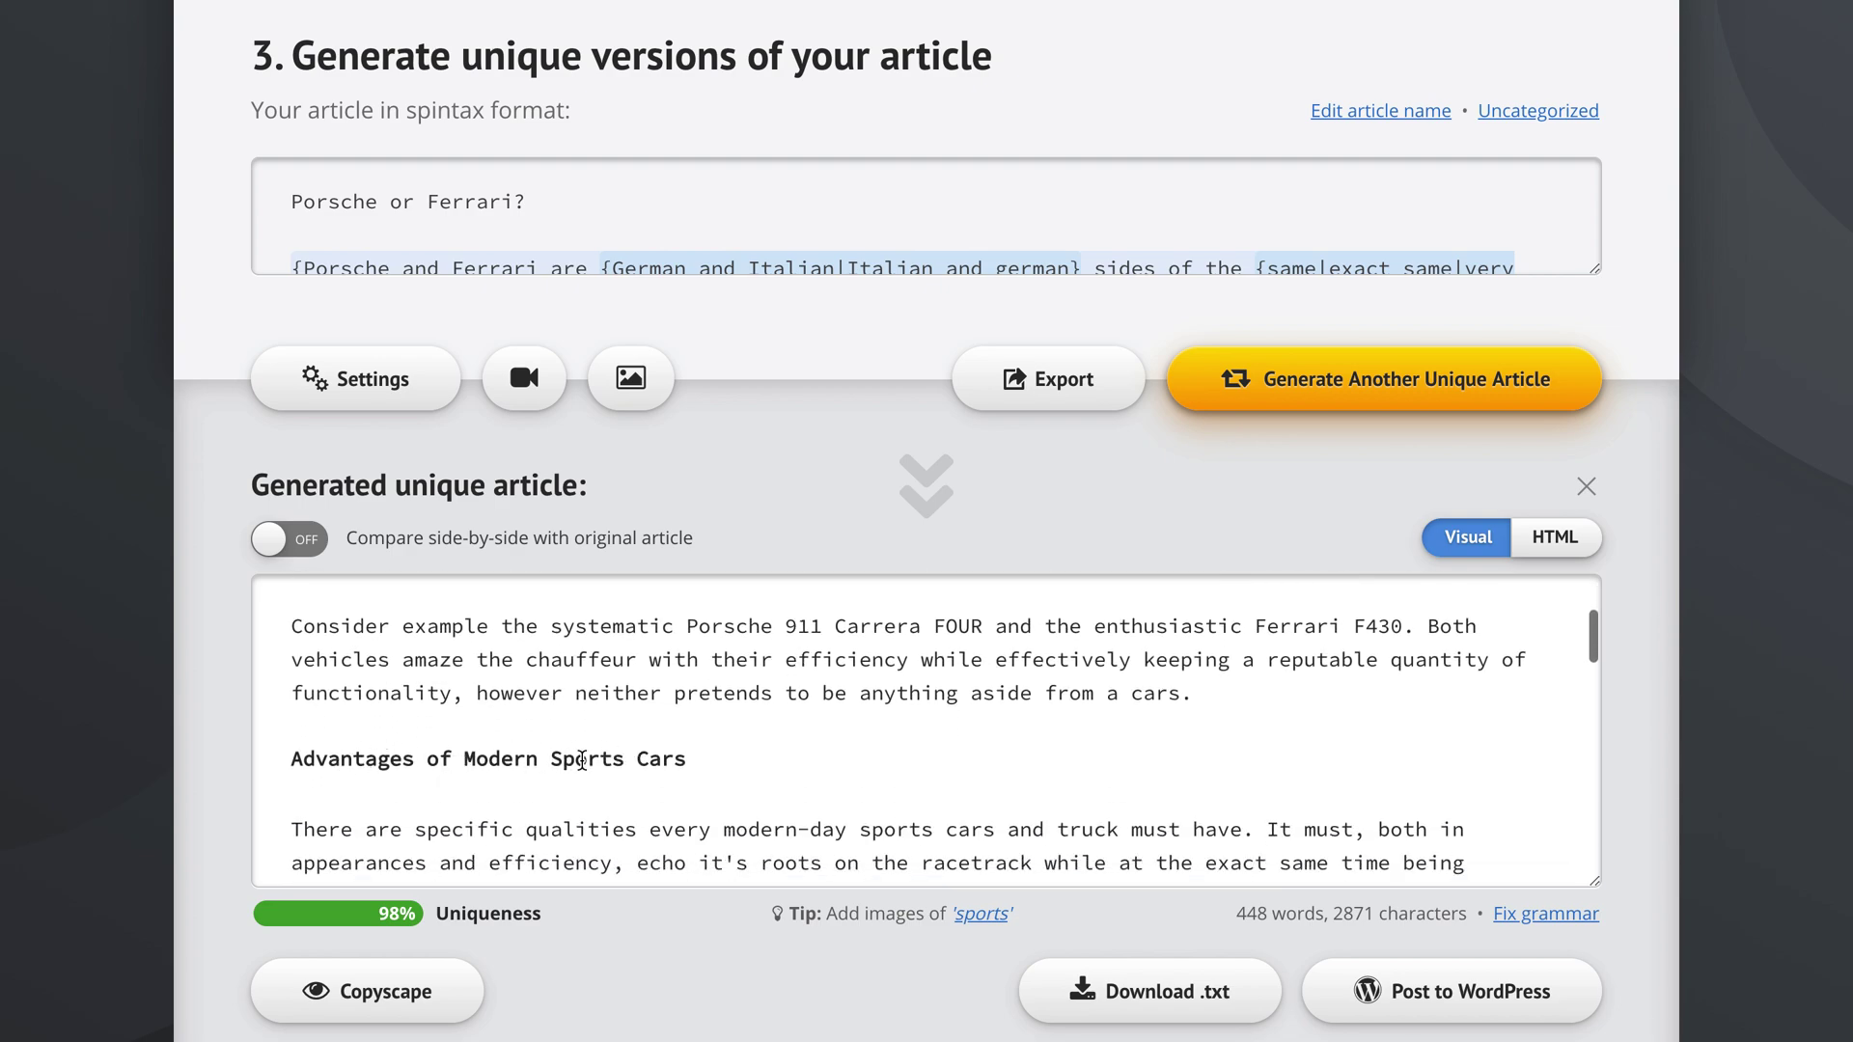
scroll(744, 721, down, 5)
scroll(744, 721, up, 4)
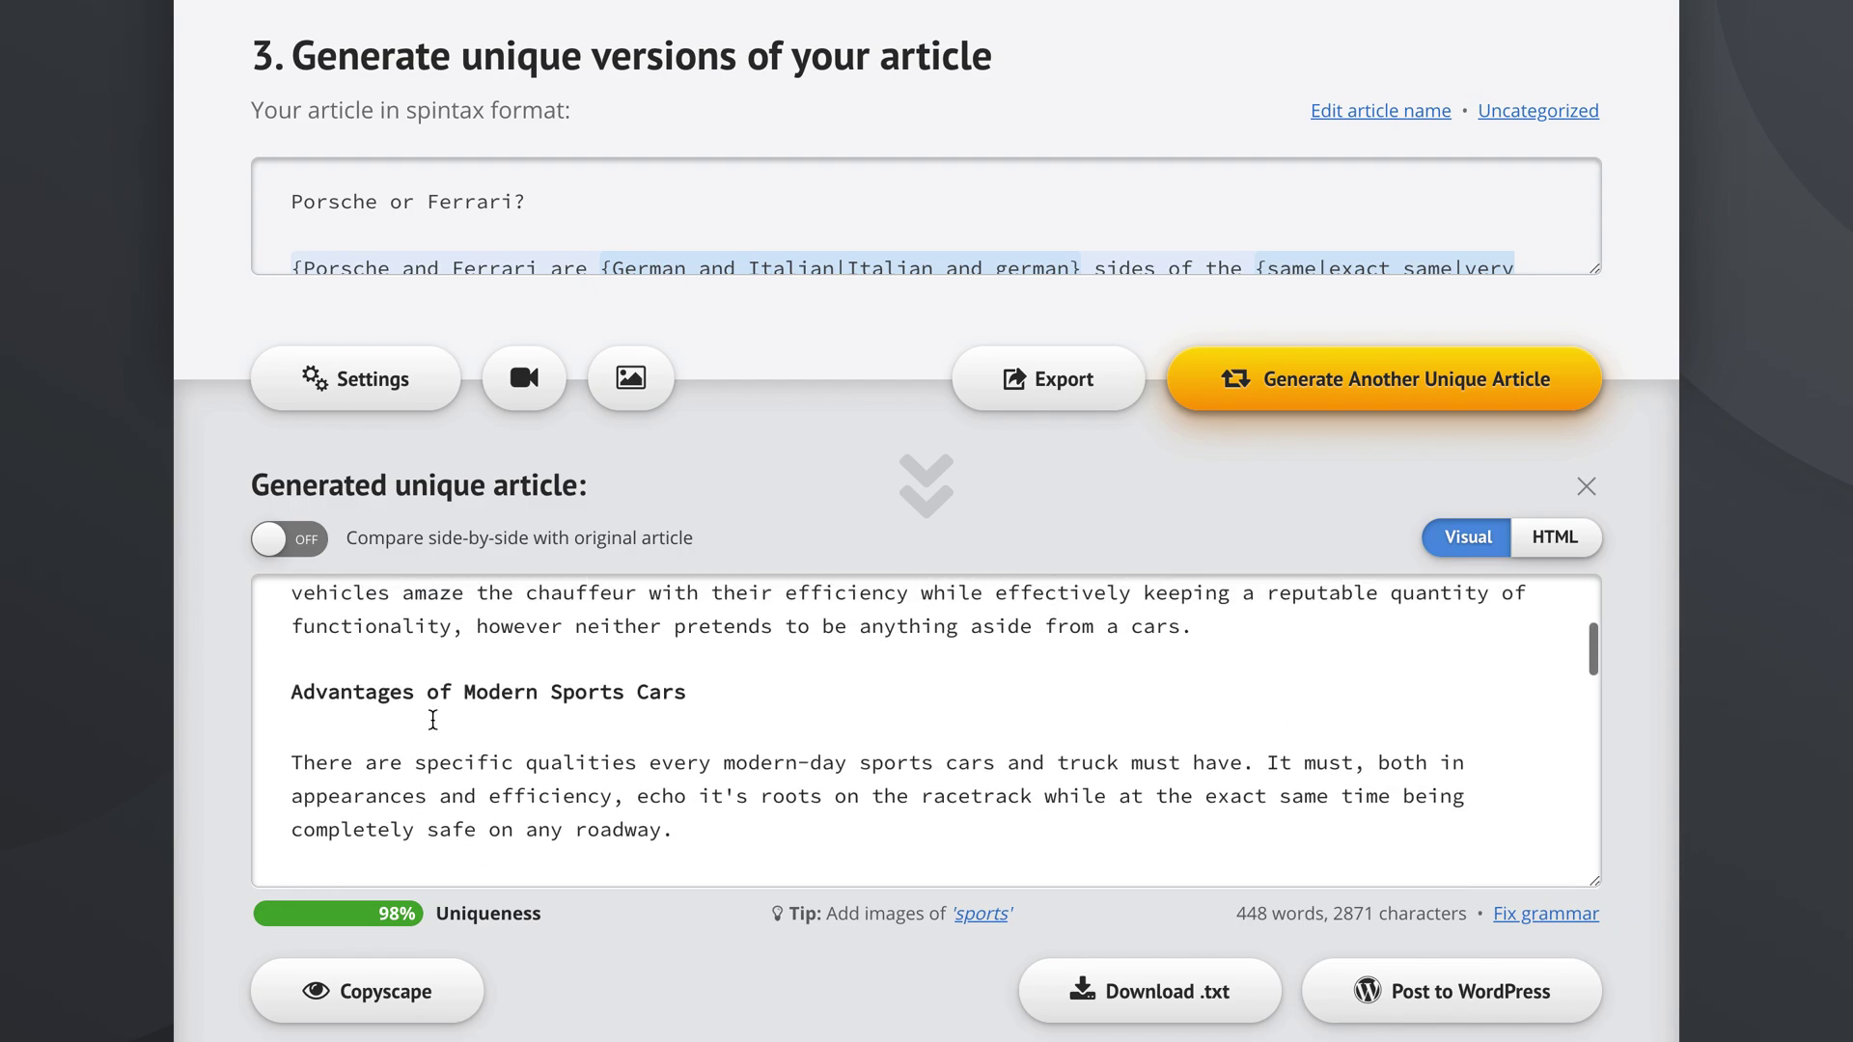
scroll(570, 680, up, 4)
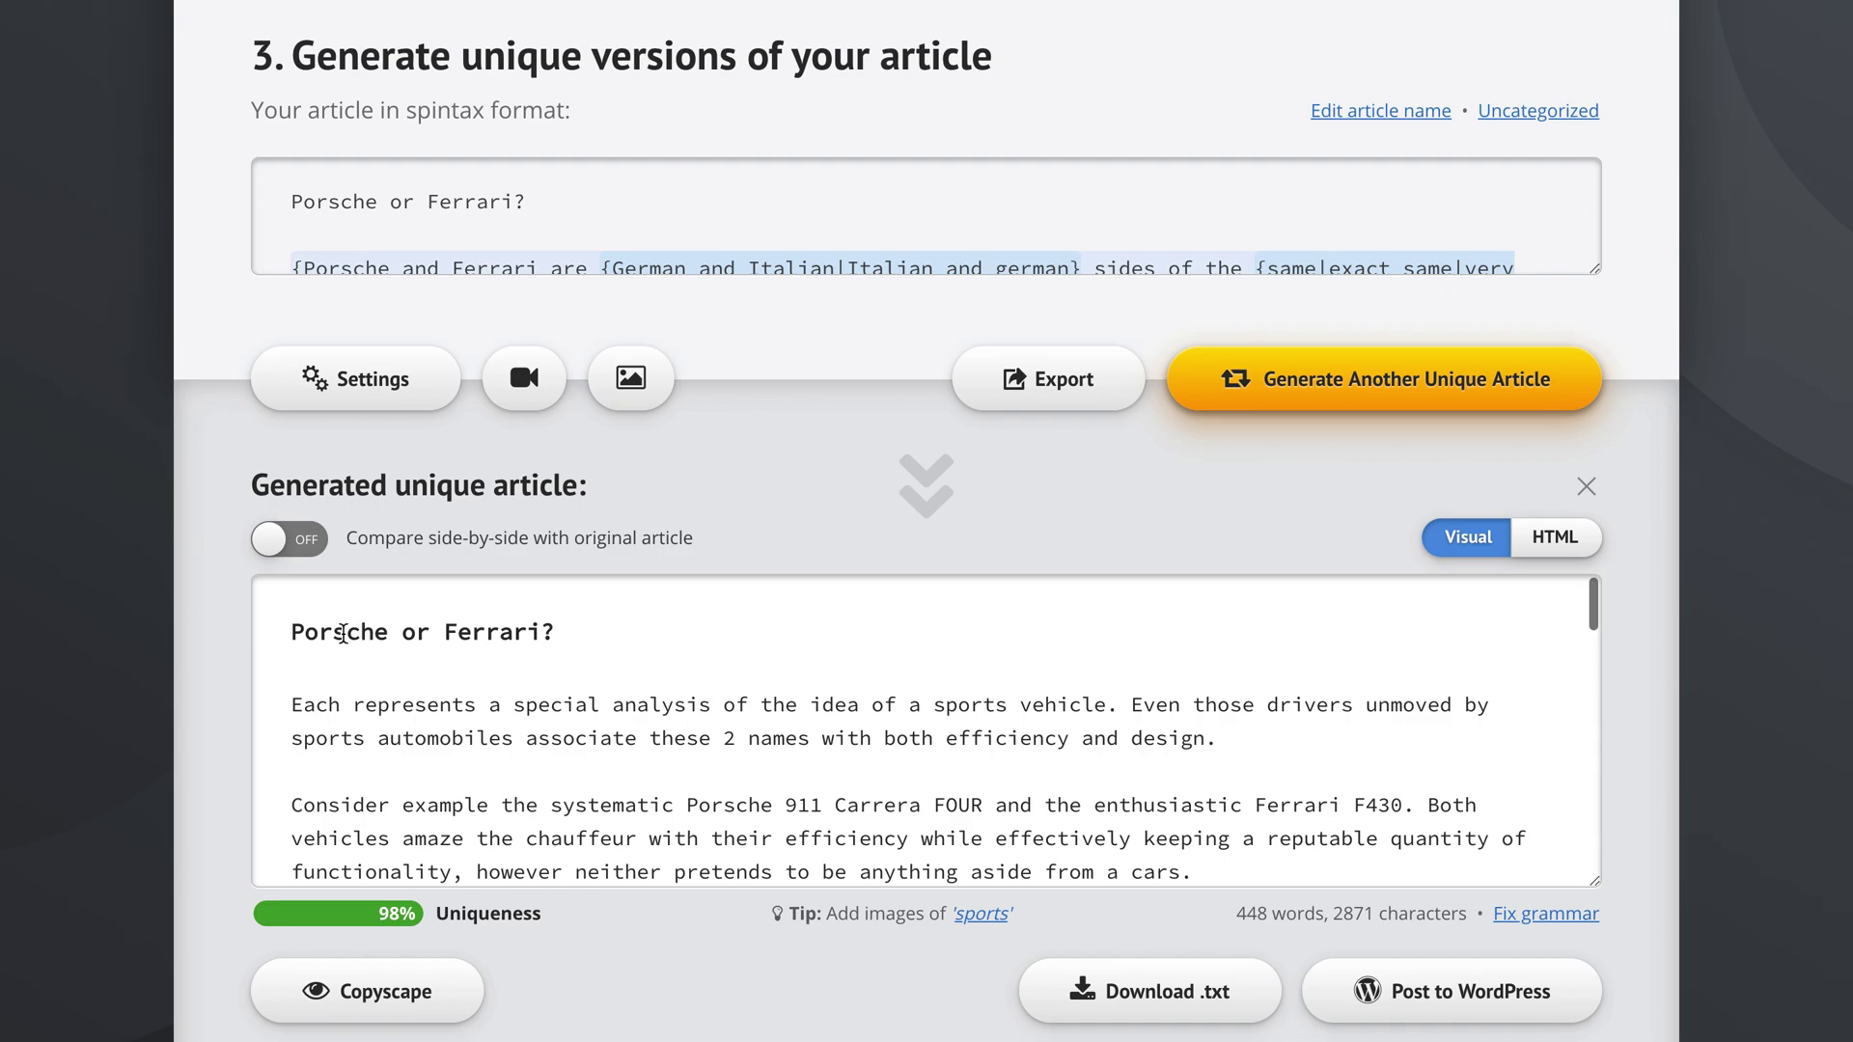
scroll(631, 659, down, 4)
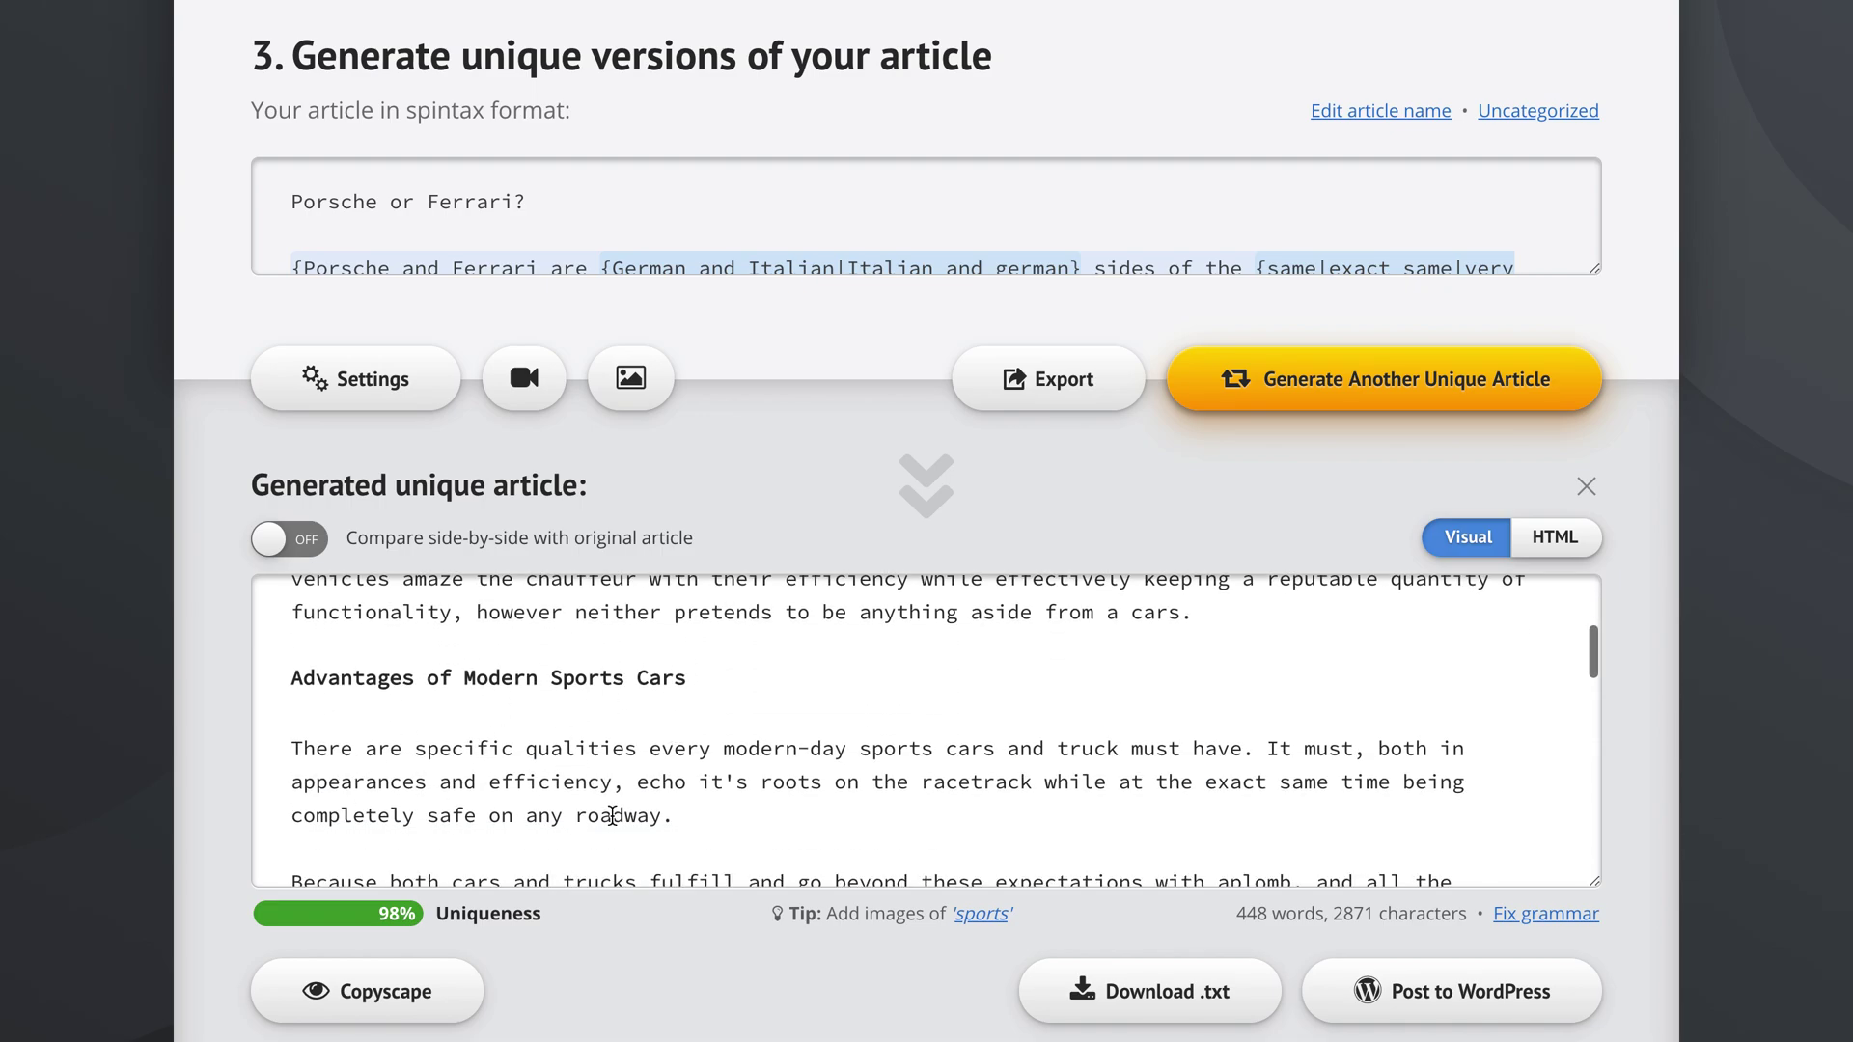
scroll(937, 726, up, 3)
scroll(936, 725, up, 2)
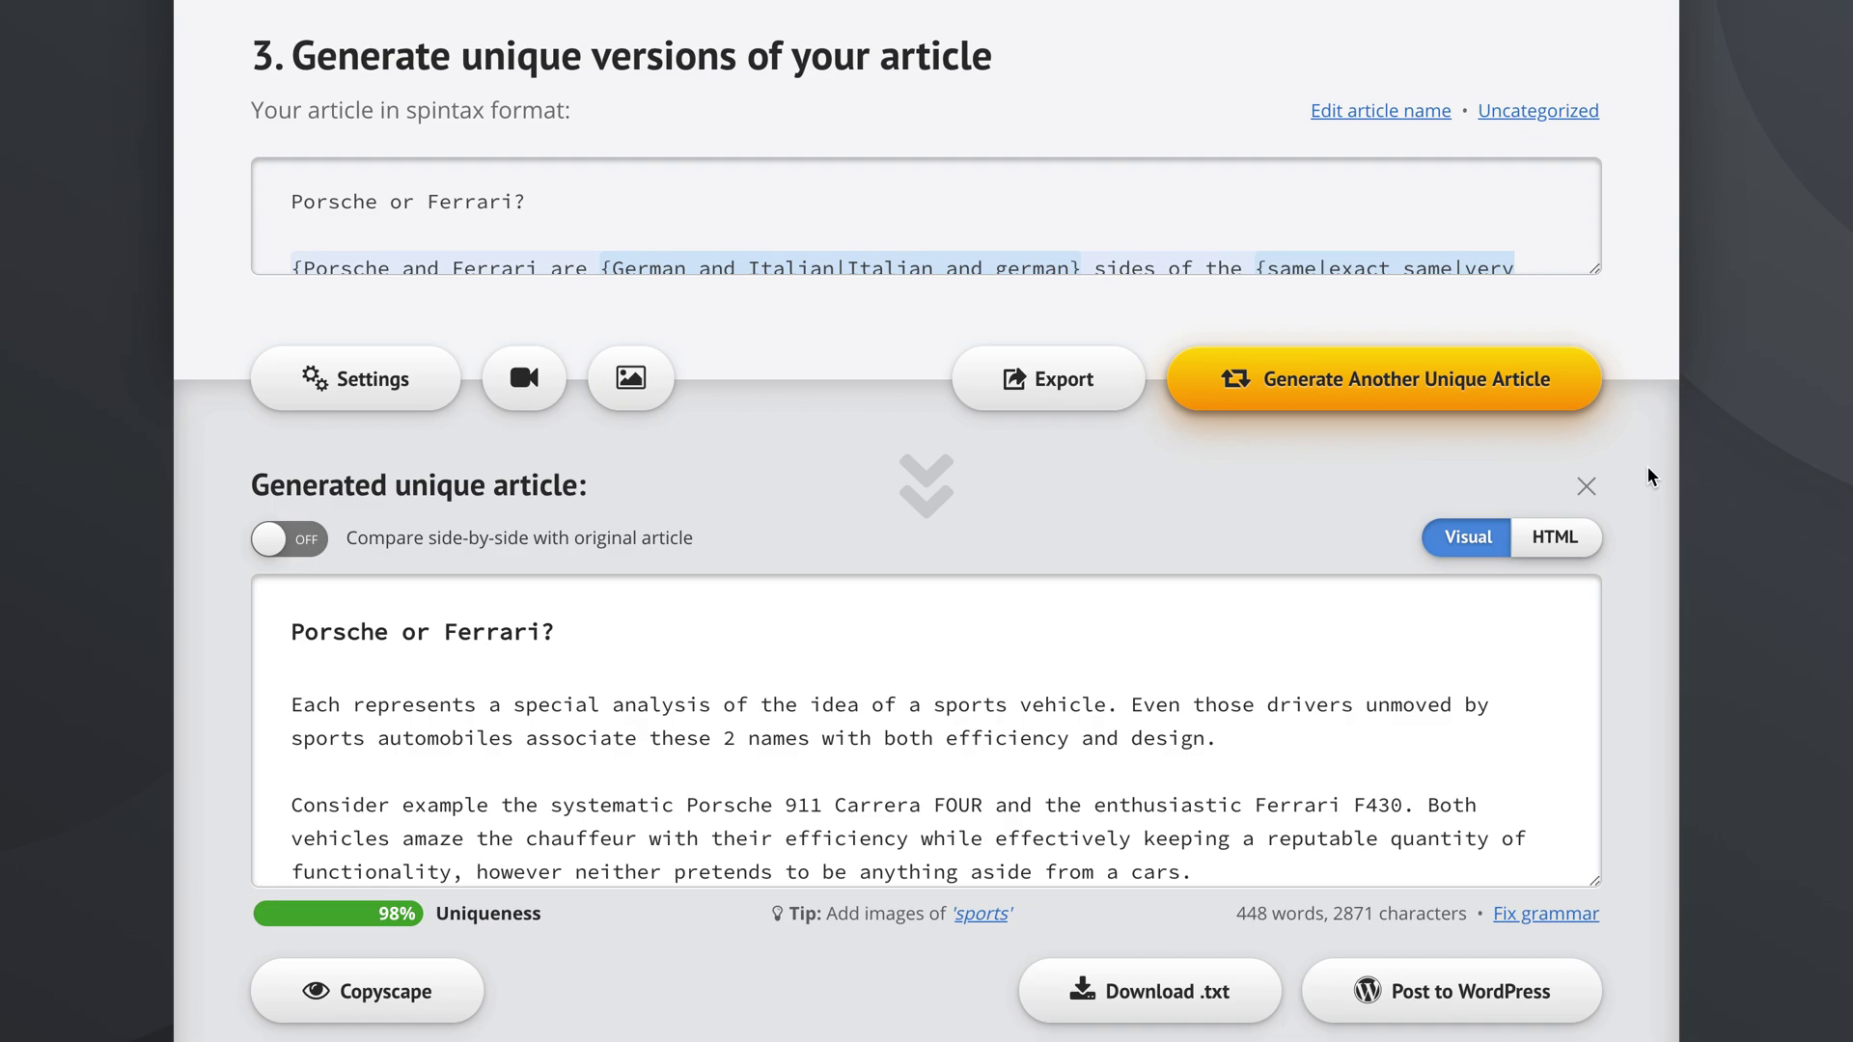
scroll(1646, 465, down, 2)
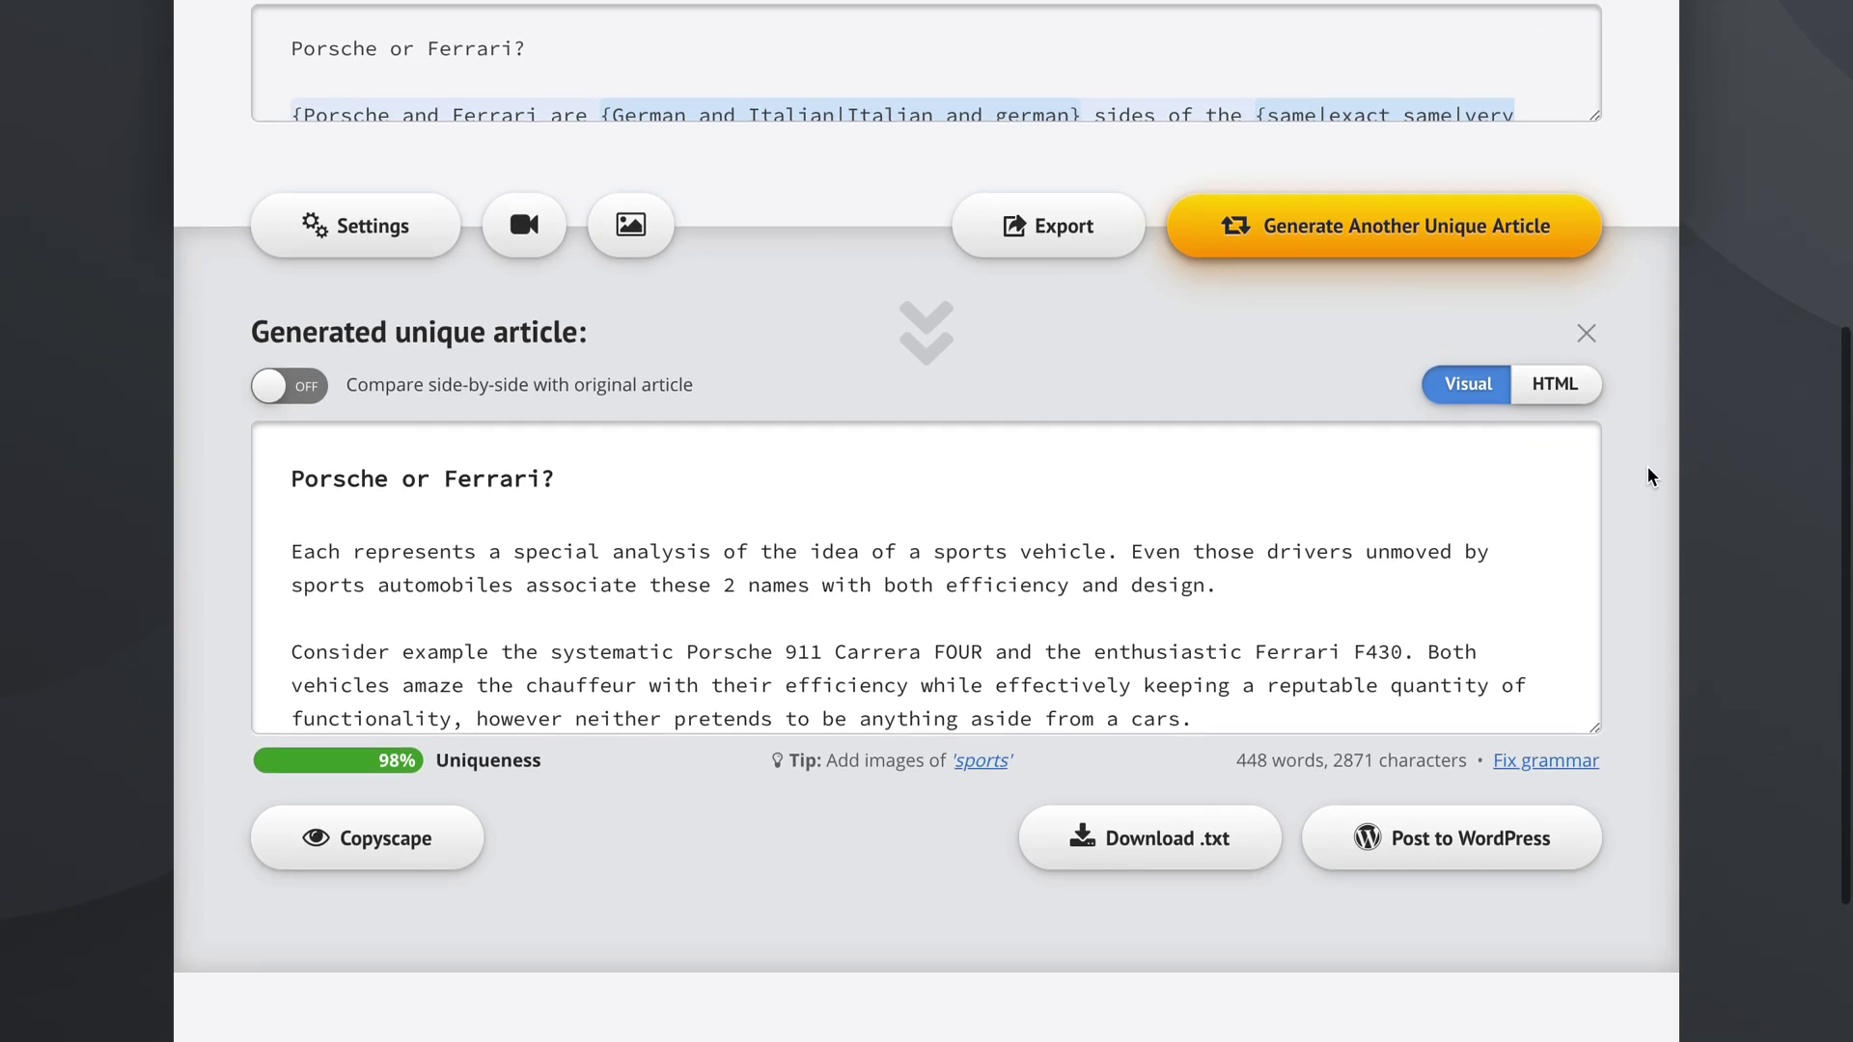
click(322, 203)
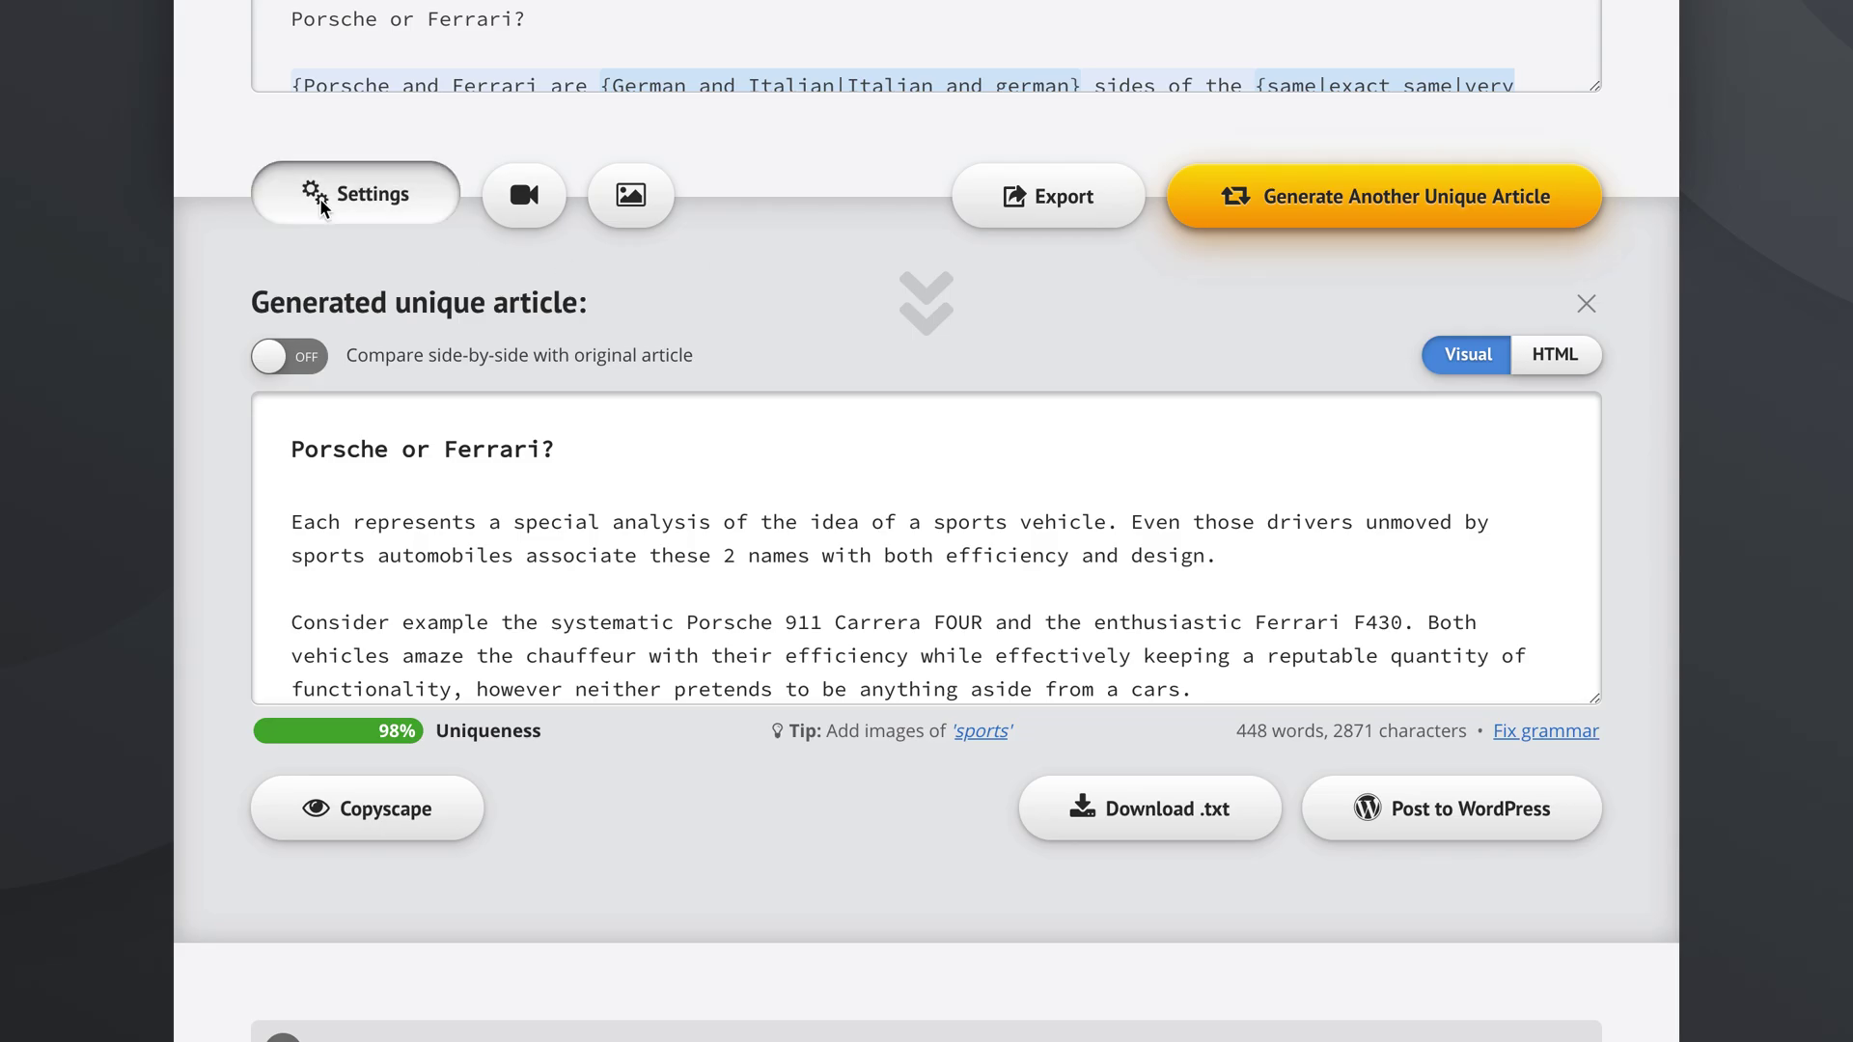
mouse_move(733, 393)
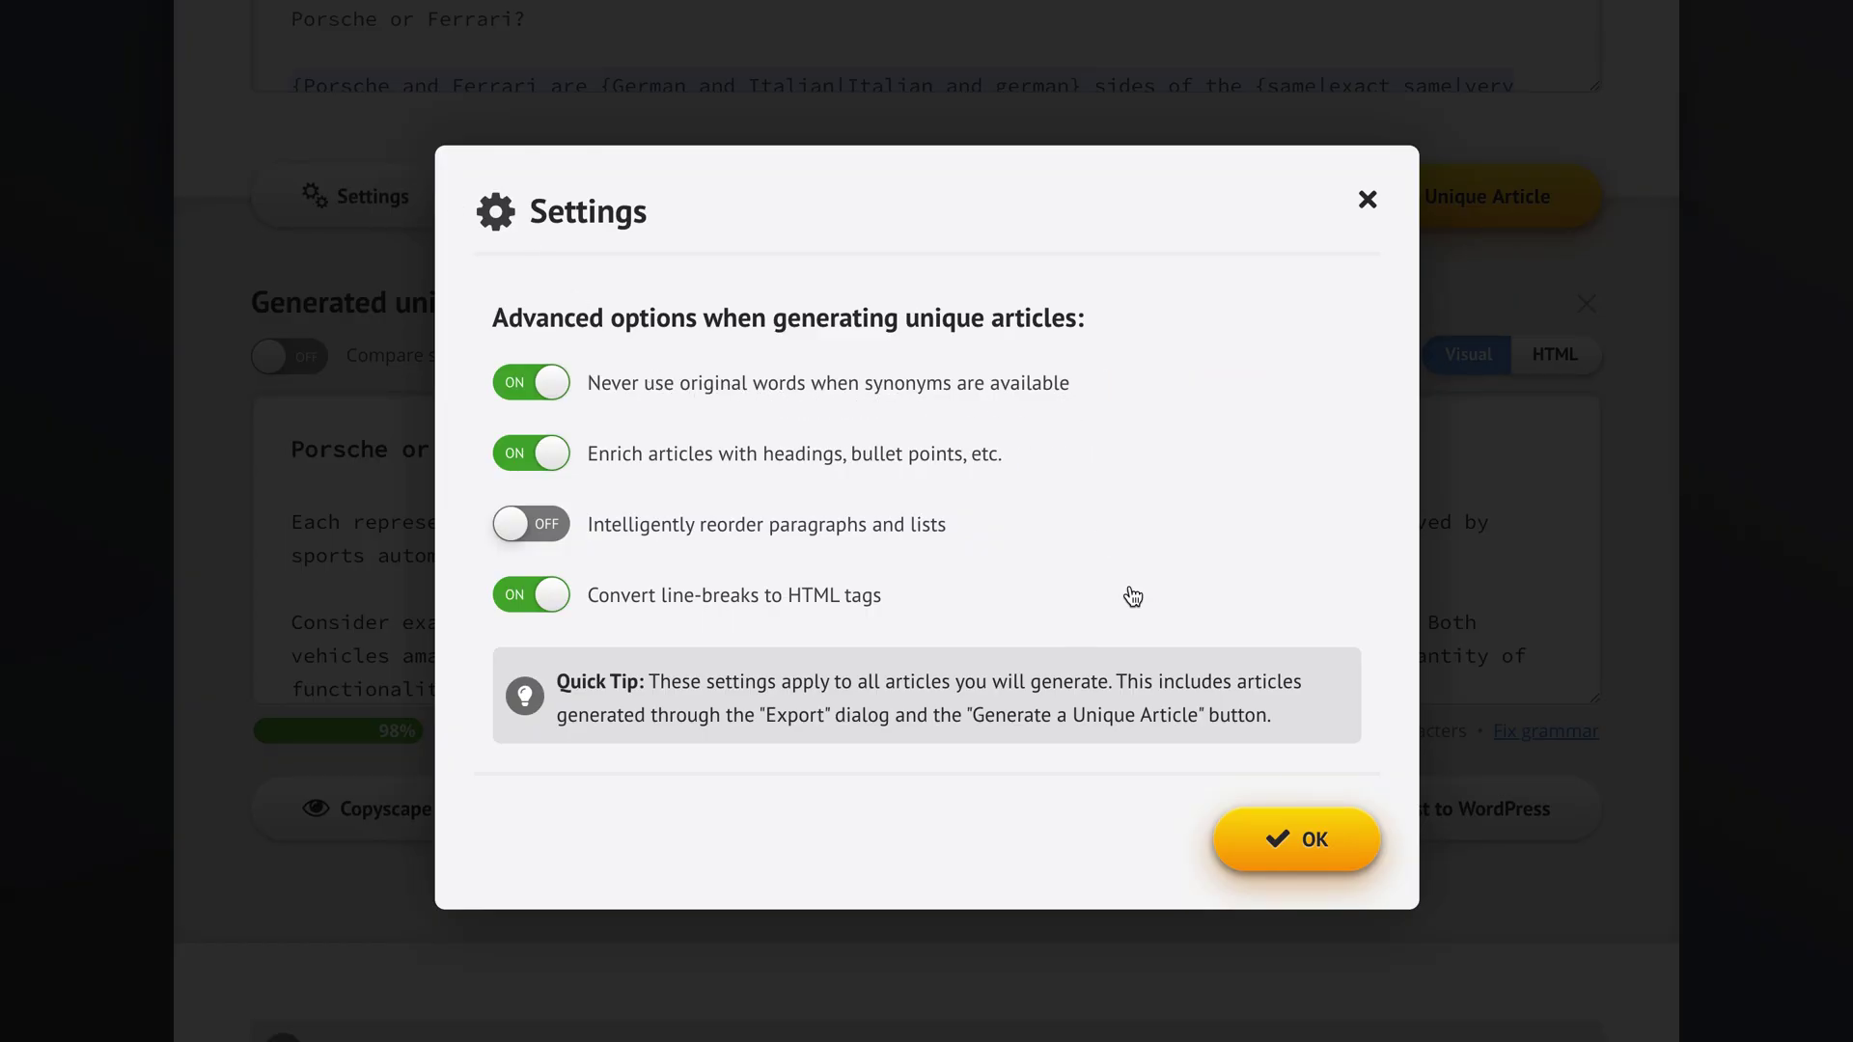
click(1324, 857)
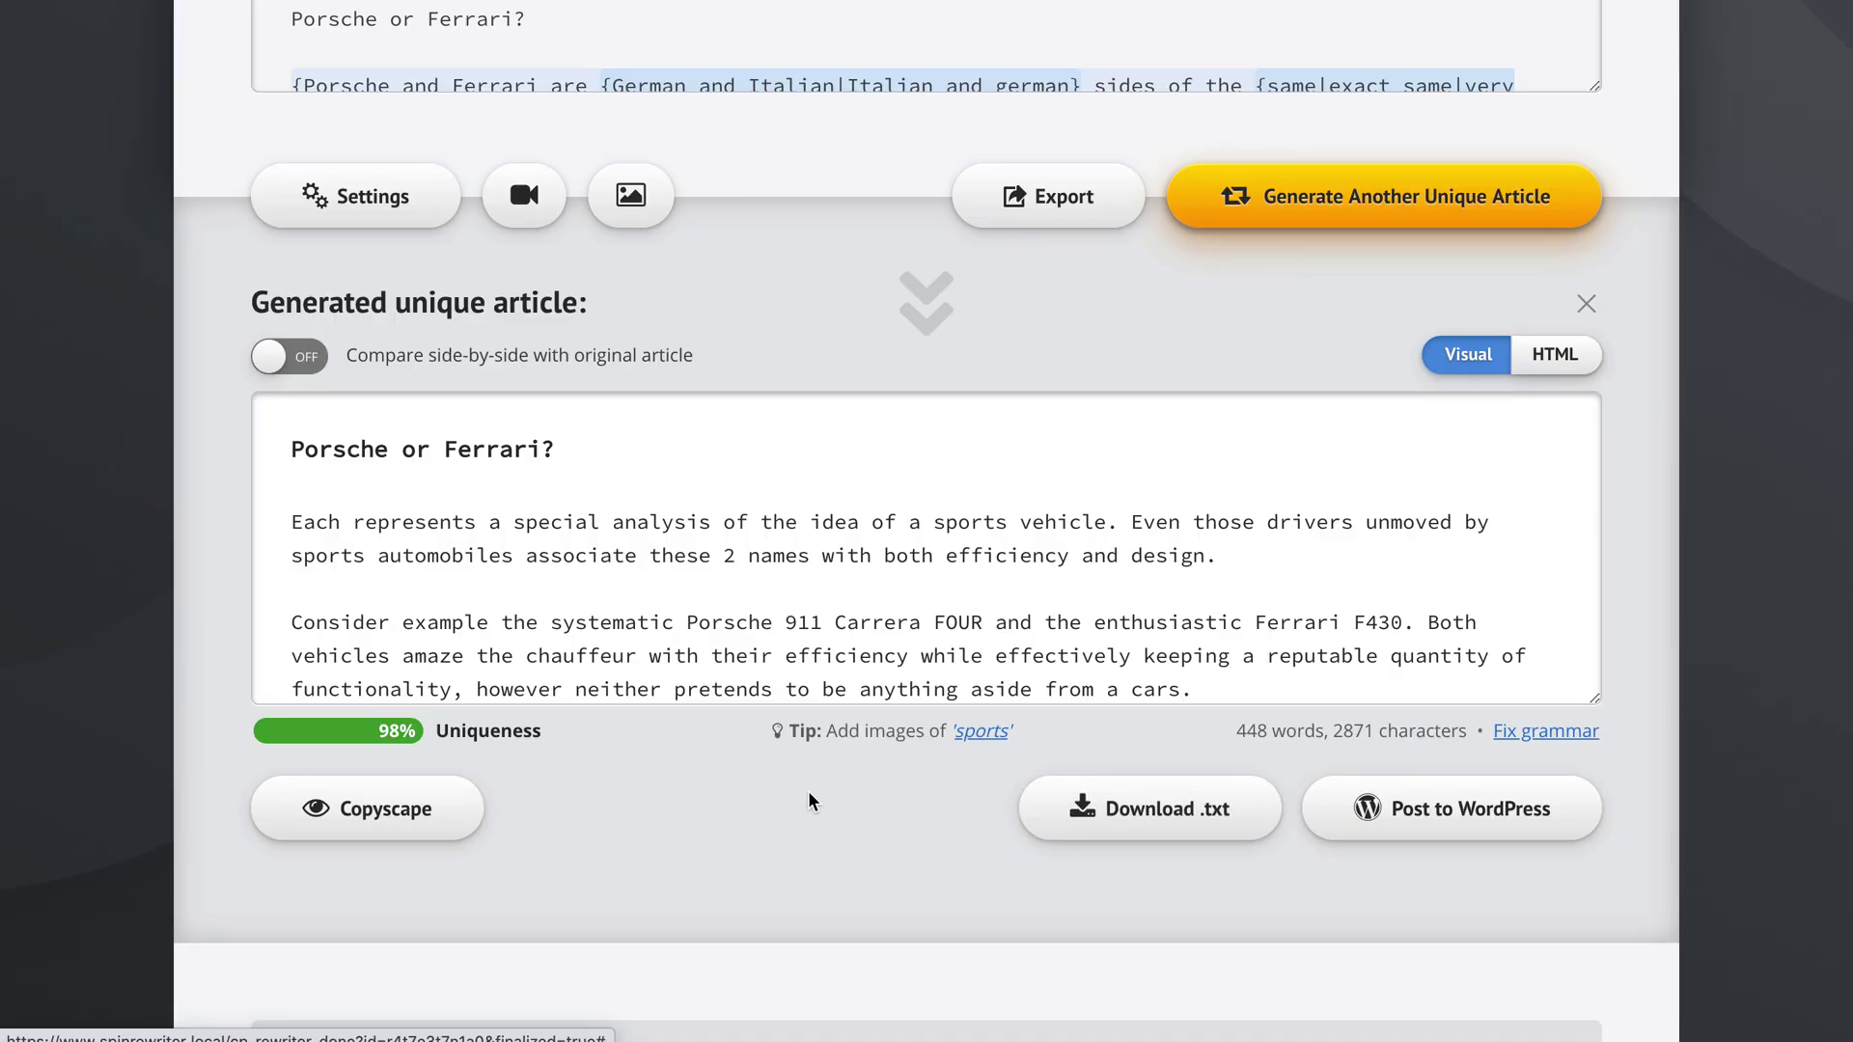
Step: Search images for 'porsche' and select the Cayman coupe, Targa and retro road photos
click(629, 199)
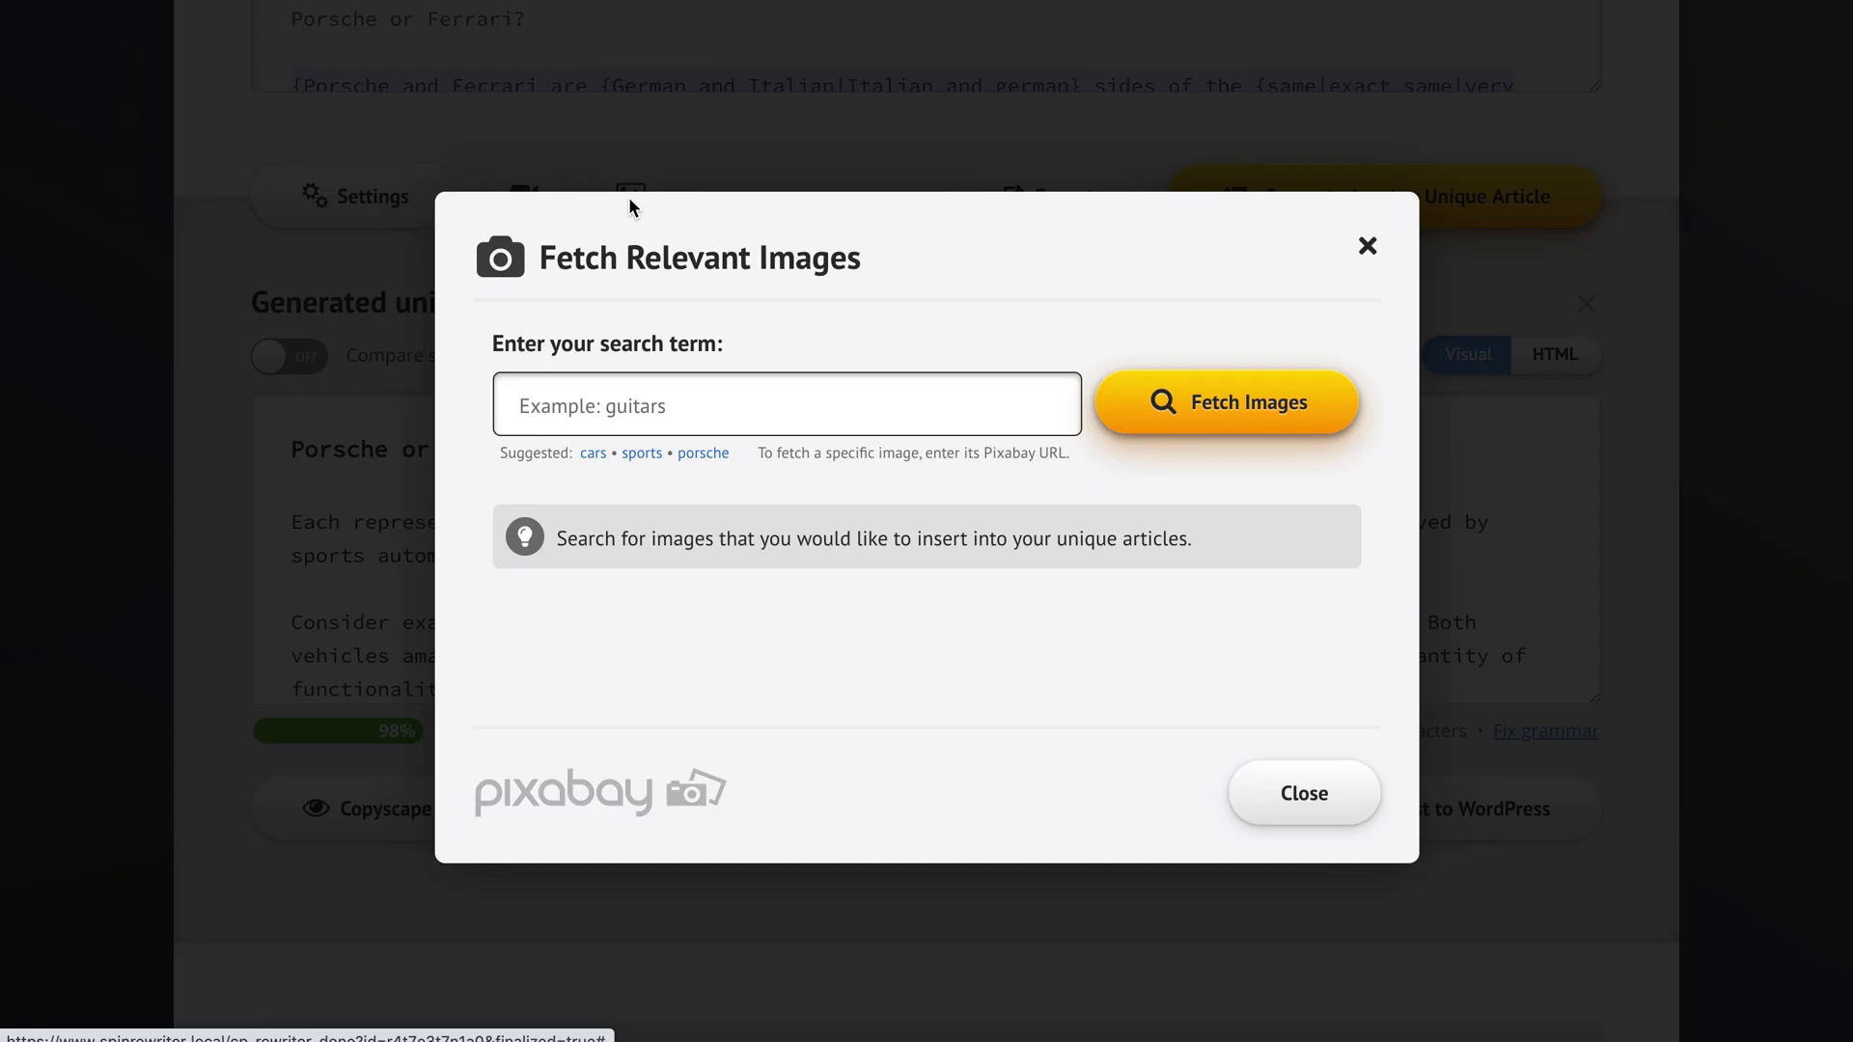
click(692, 455)
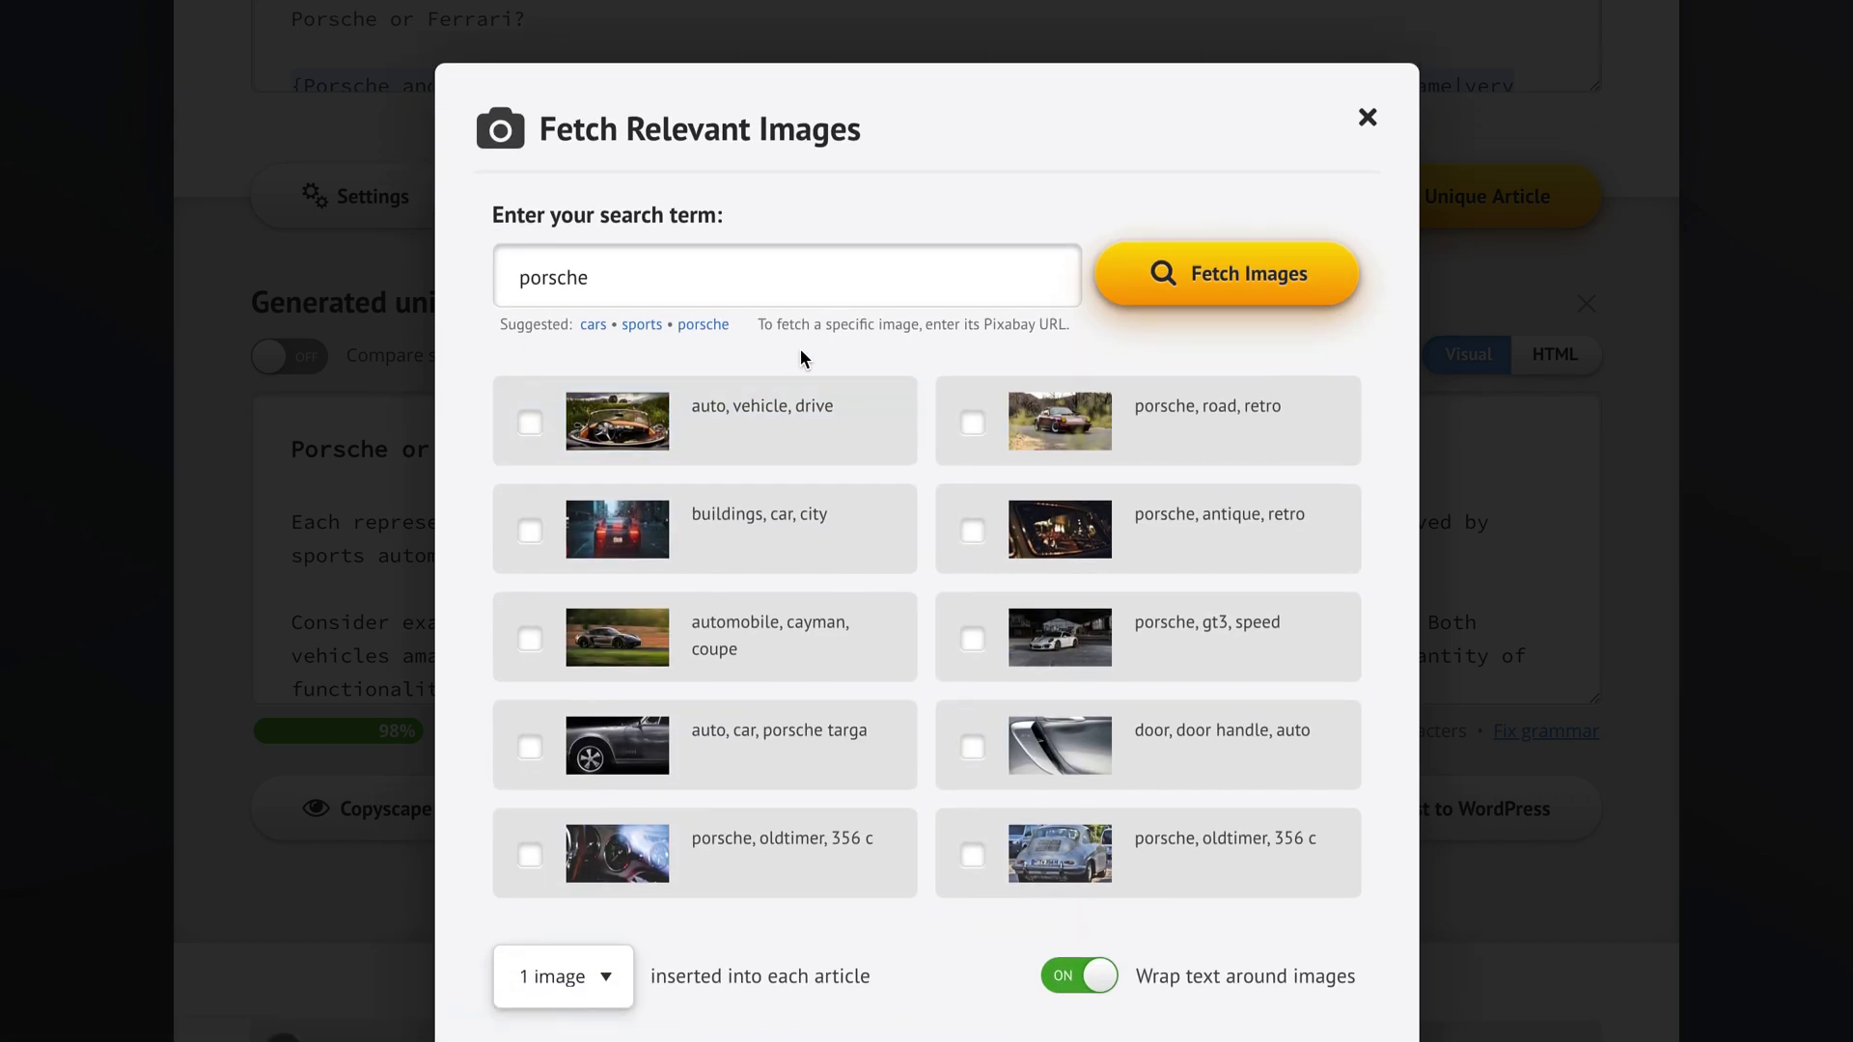
click(750, 649)
click(806, 751)
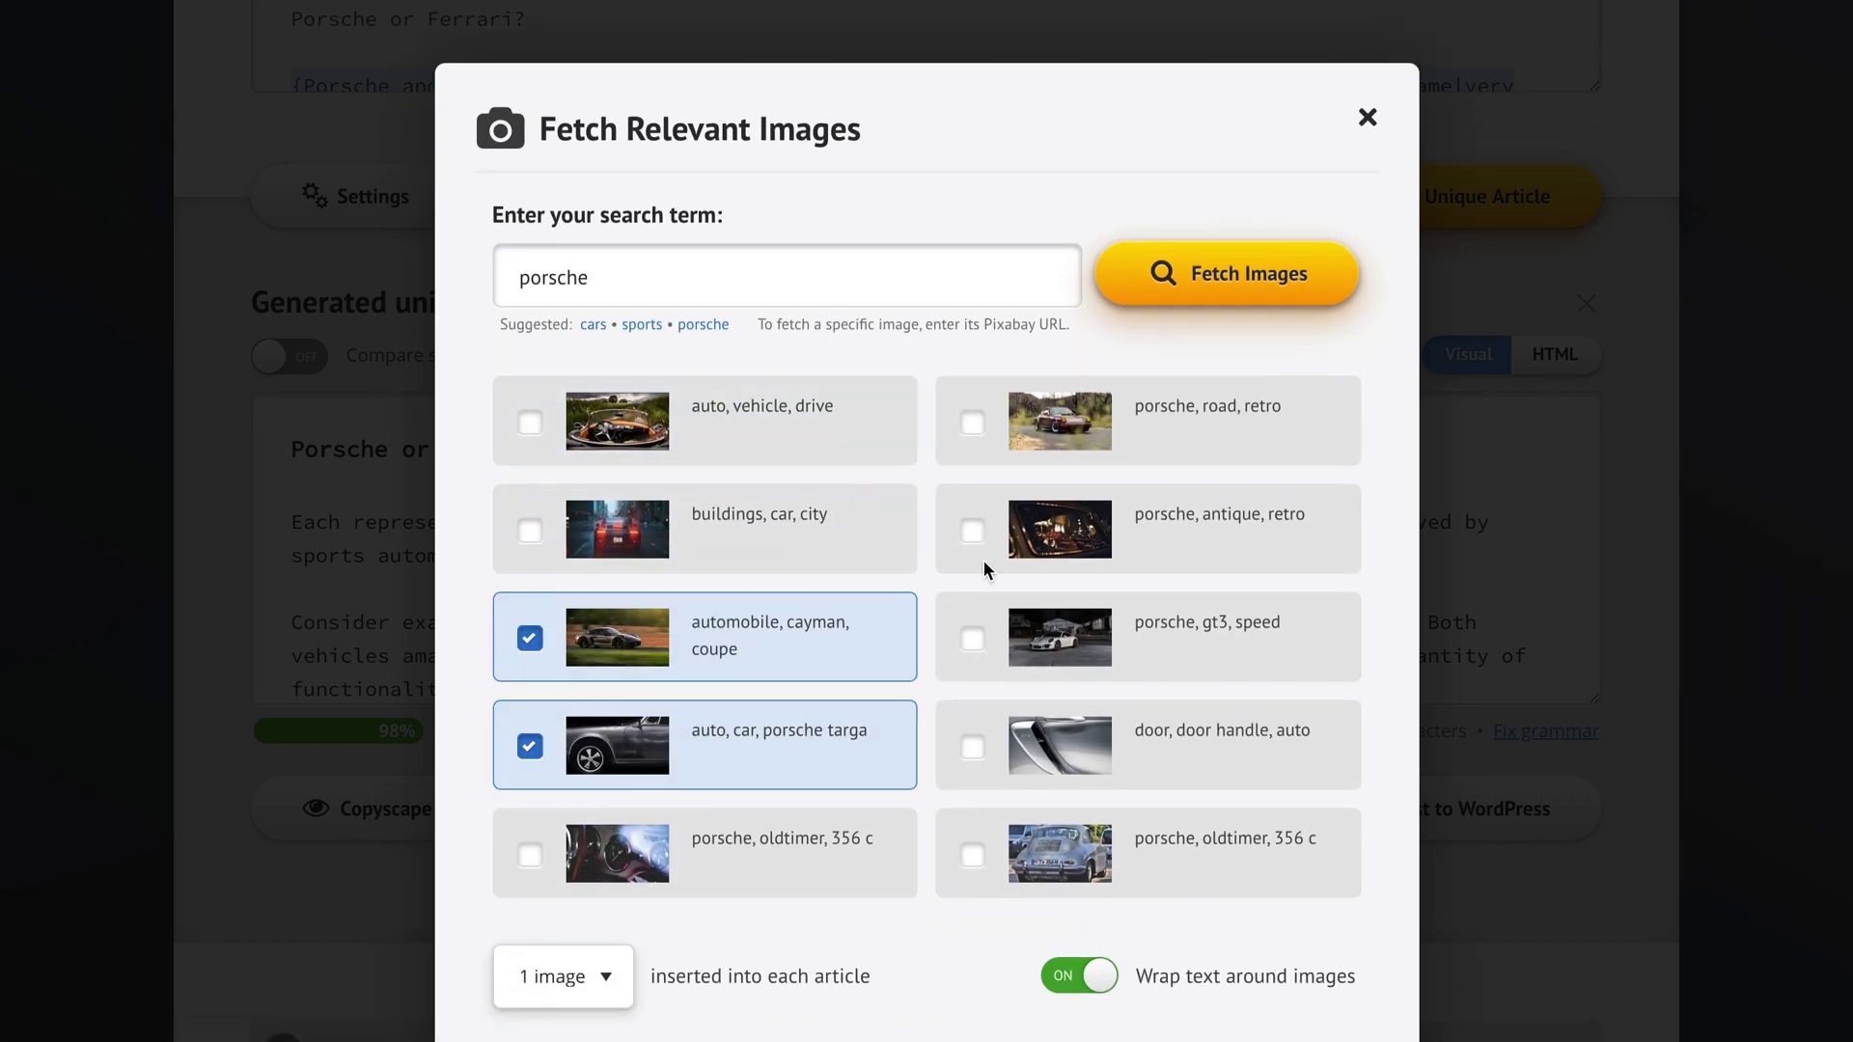
click(1134, 427)
Step: Set 3 images per article and insert the chosen Porsche photos into the article
click(563, 977)
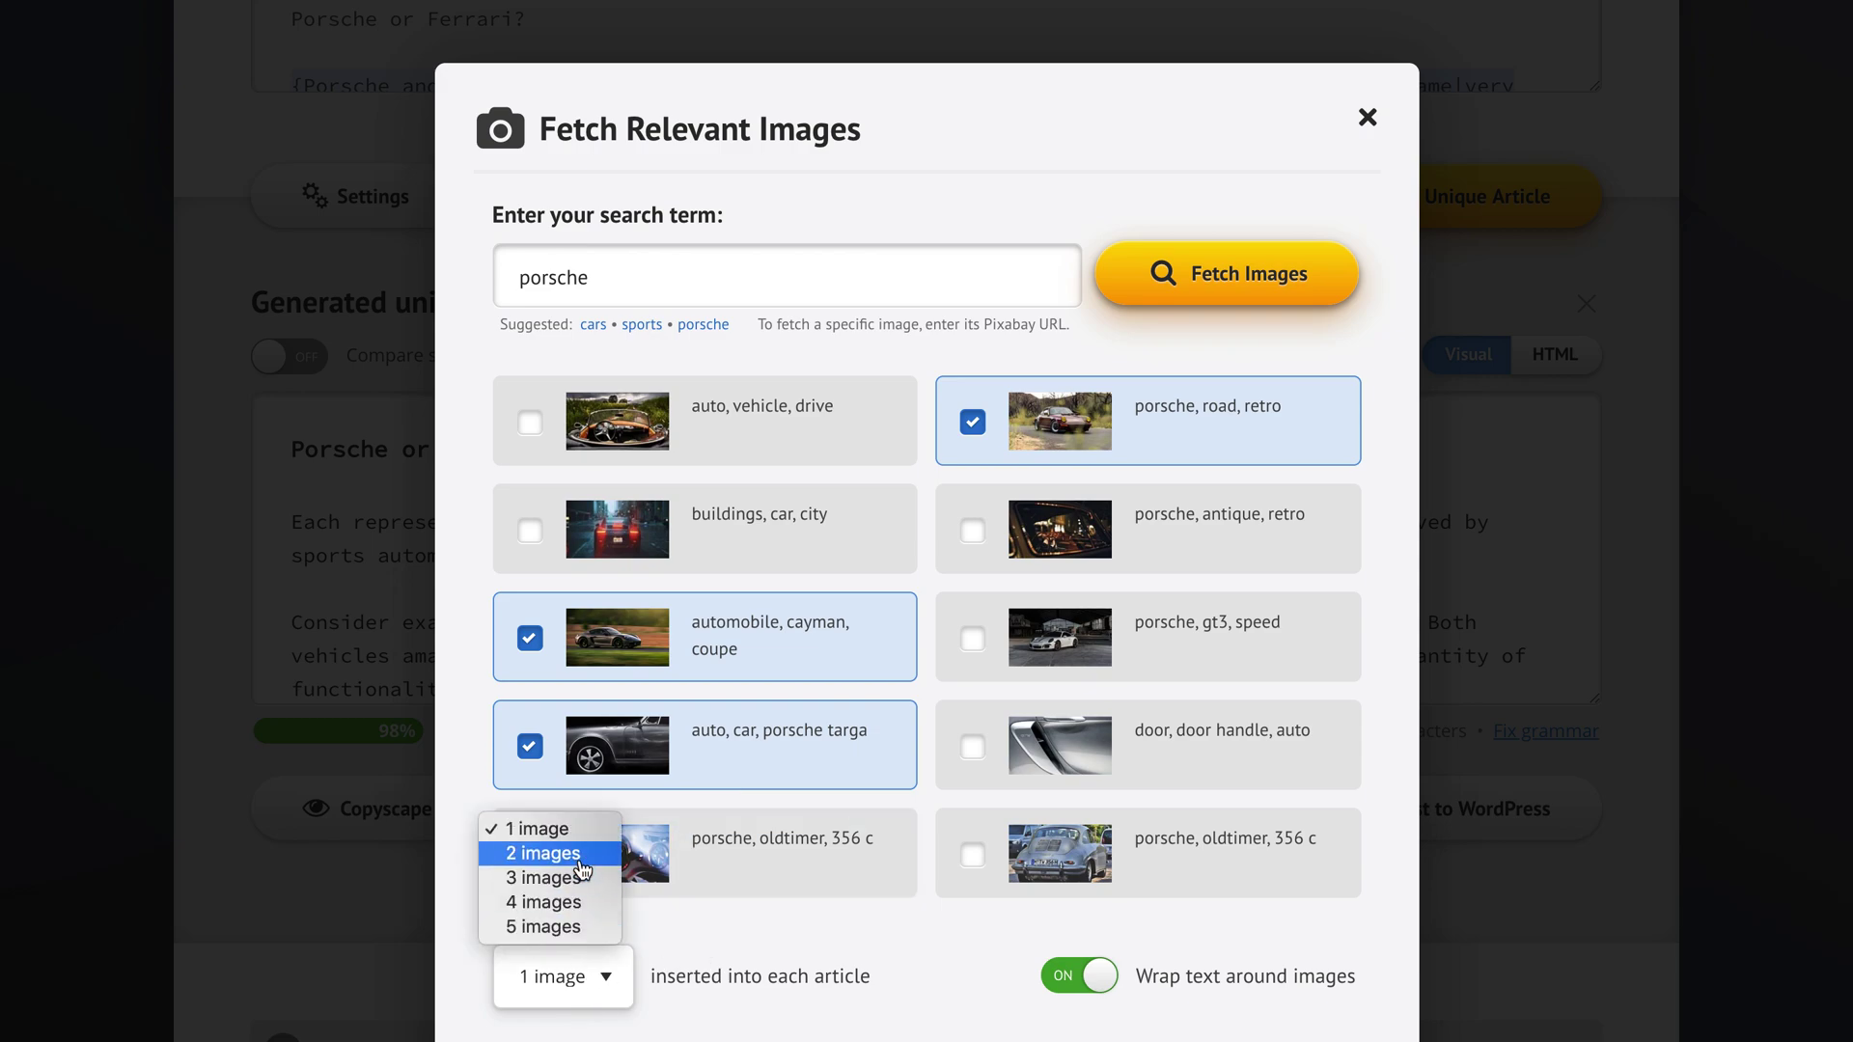
click(546, 839)
scroll(1398, 727, down, 4)
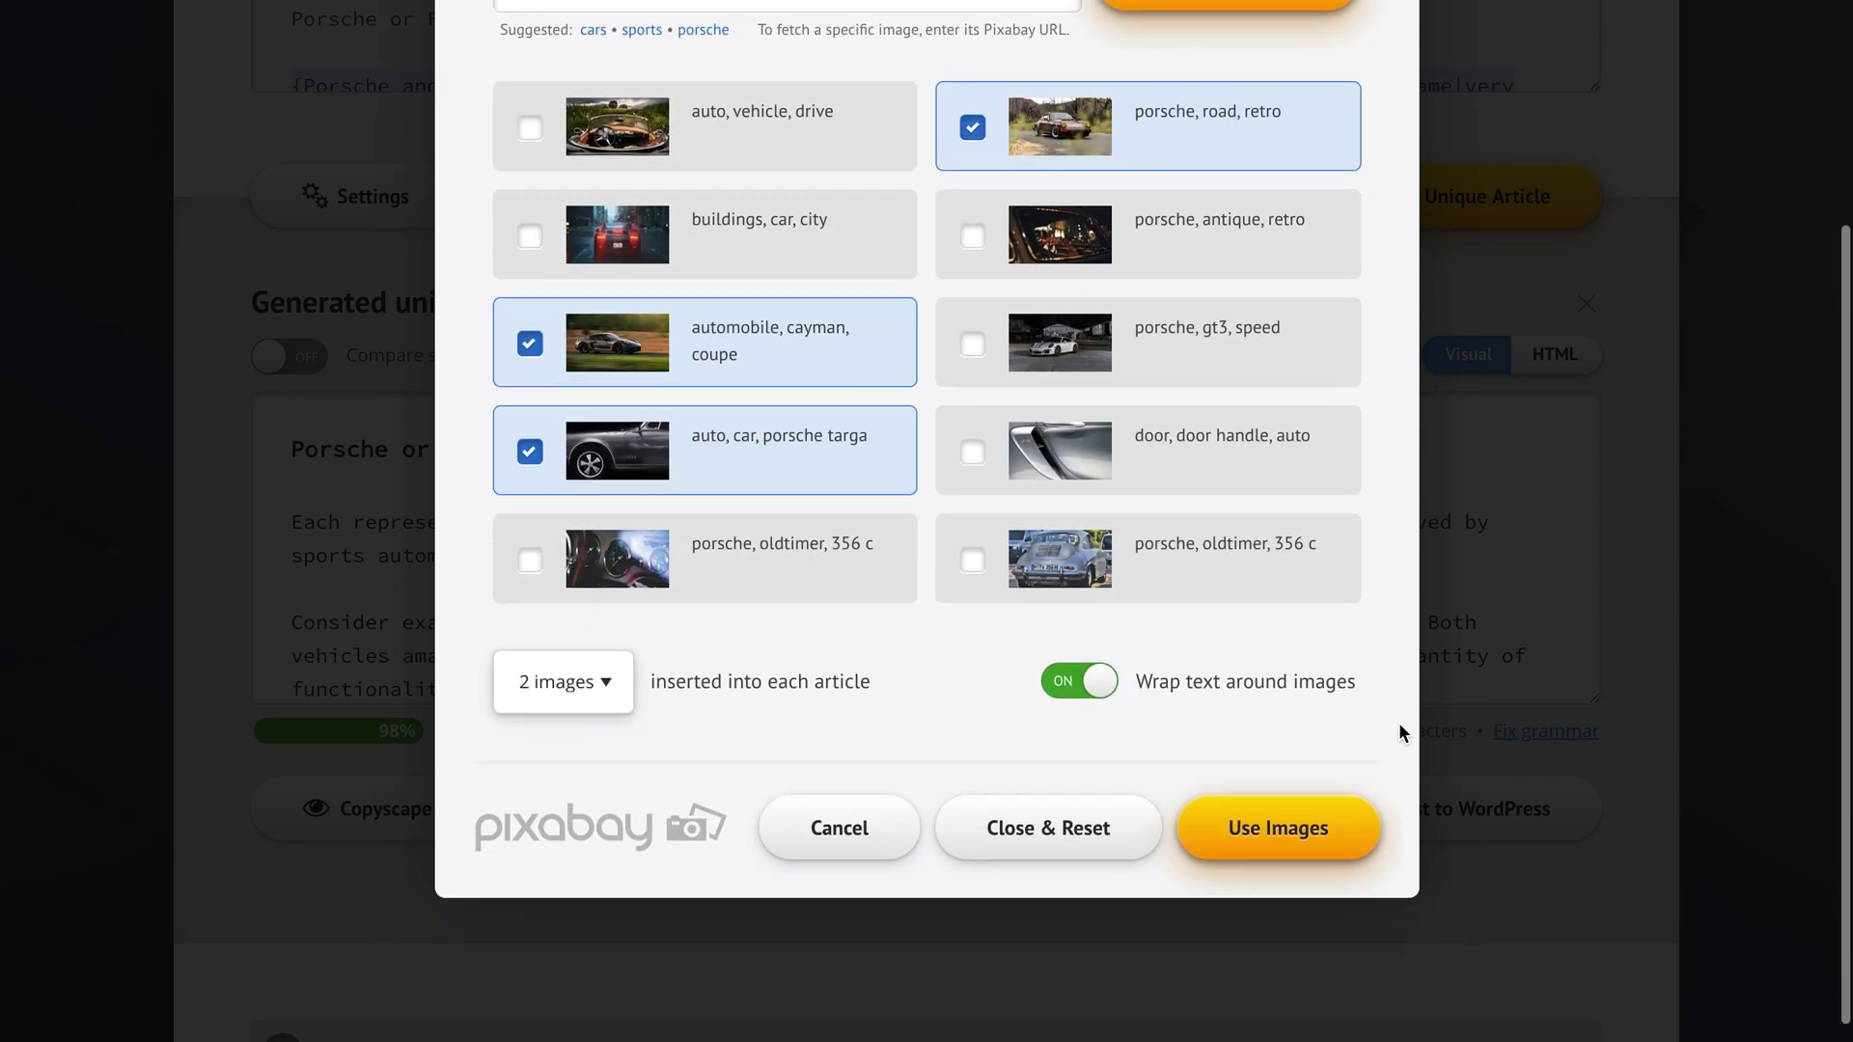
click(592, 647)
click(570, 670)
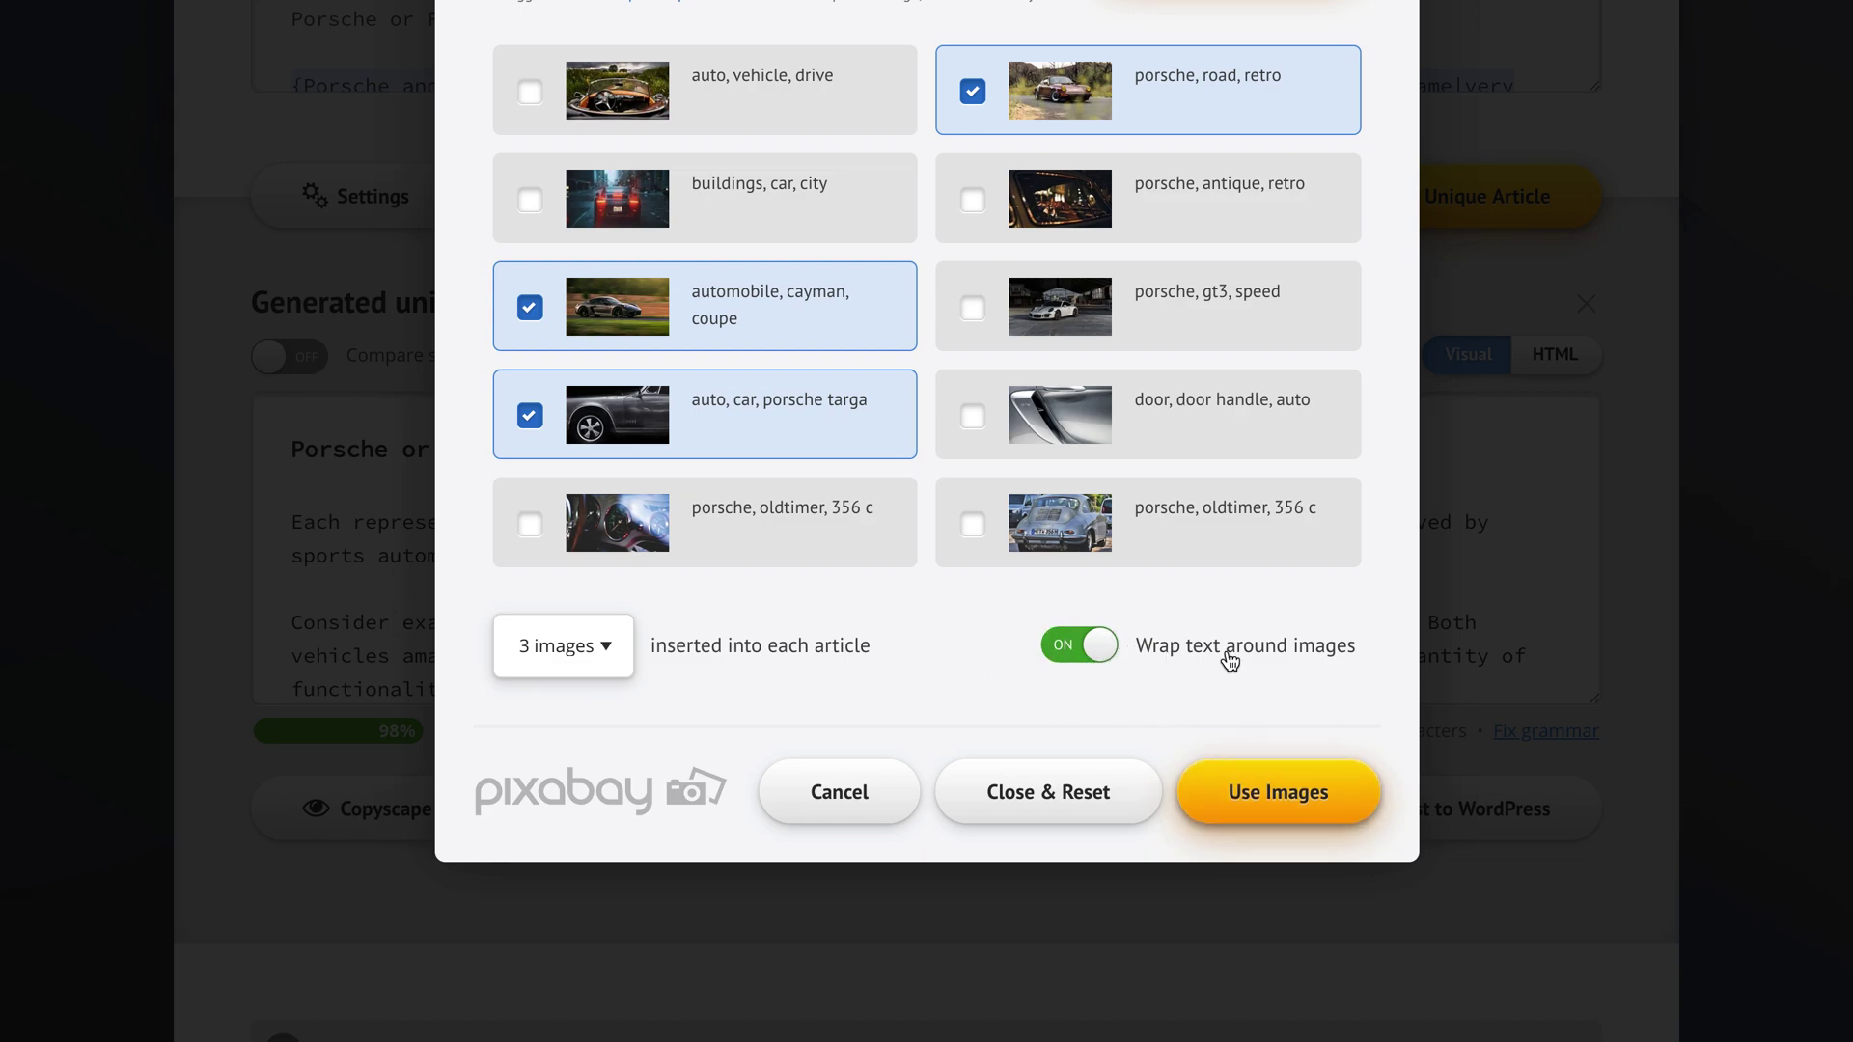
click(1260, 792)
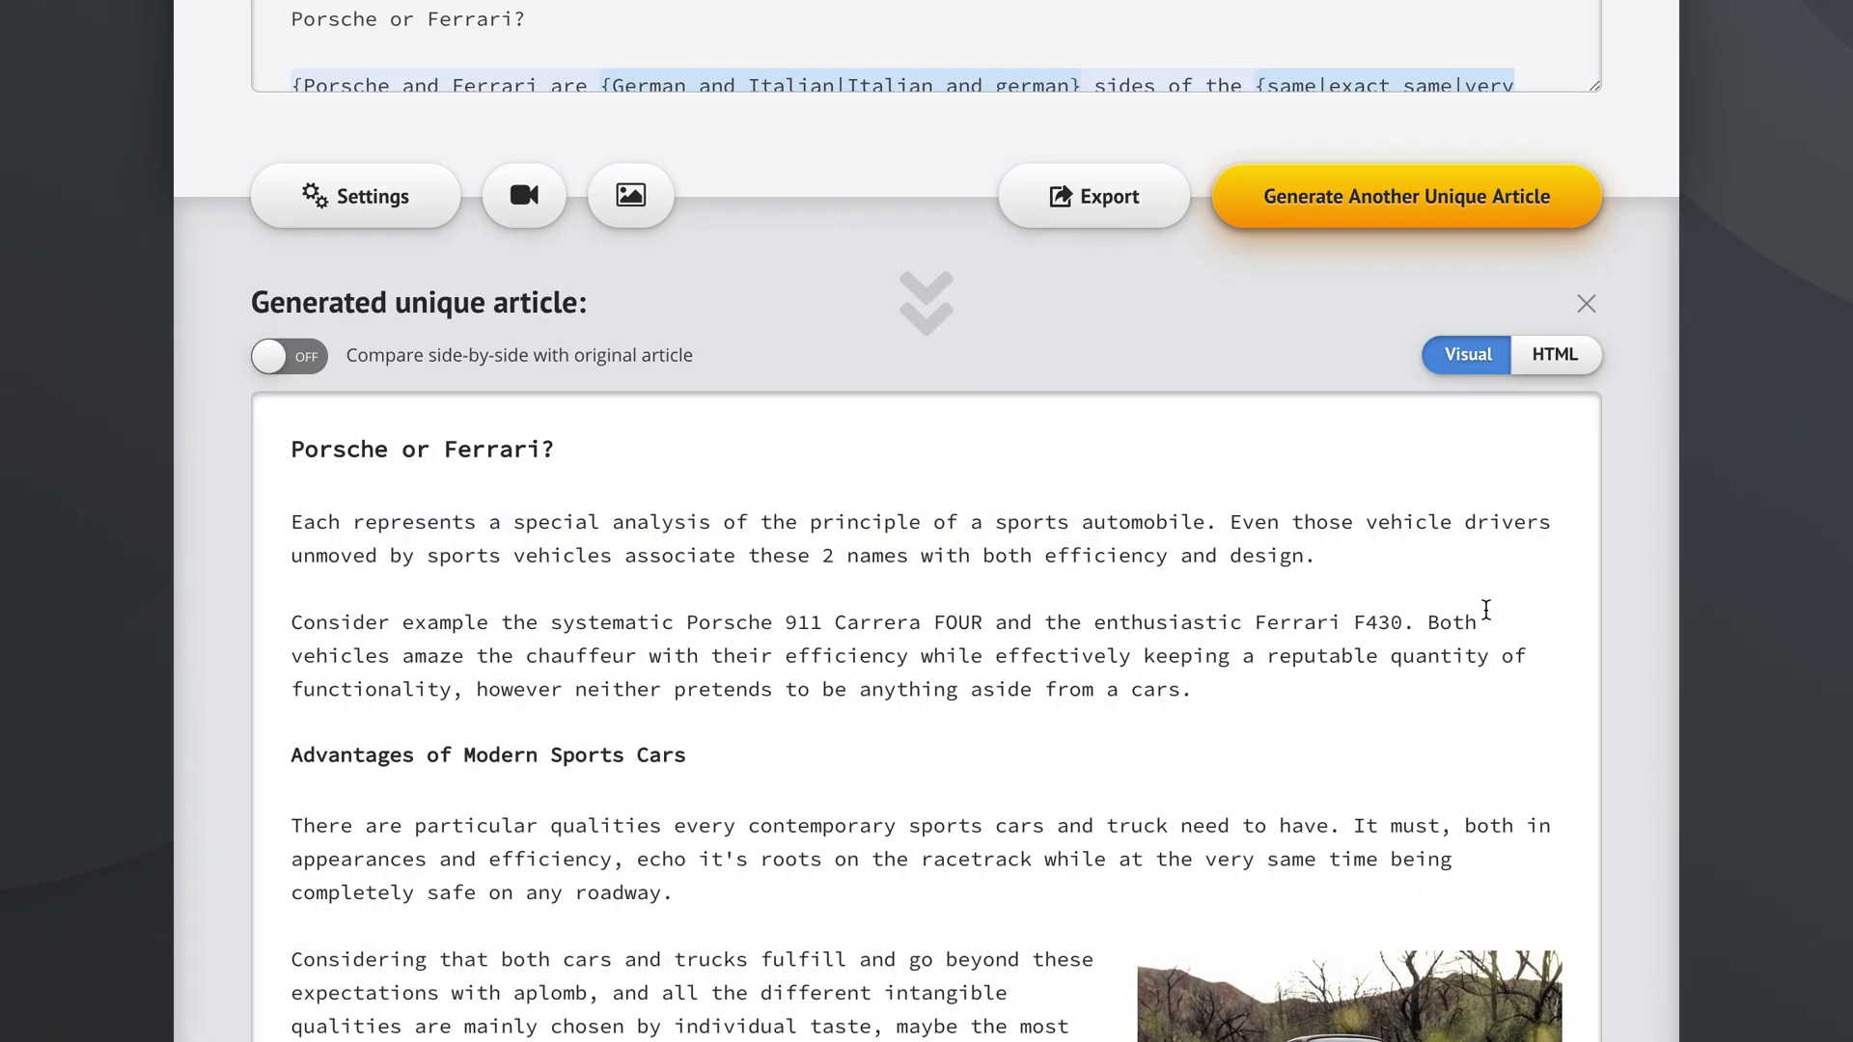
Step: Enable 'Compare side-by-side with original article' and scroll through the original and 98%-unique versions
scroll(1679, 558, down, 3)
scroll(1679, 558, up, 2)
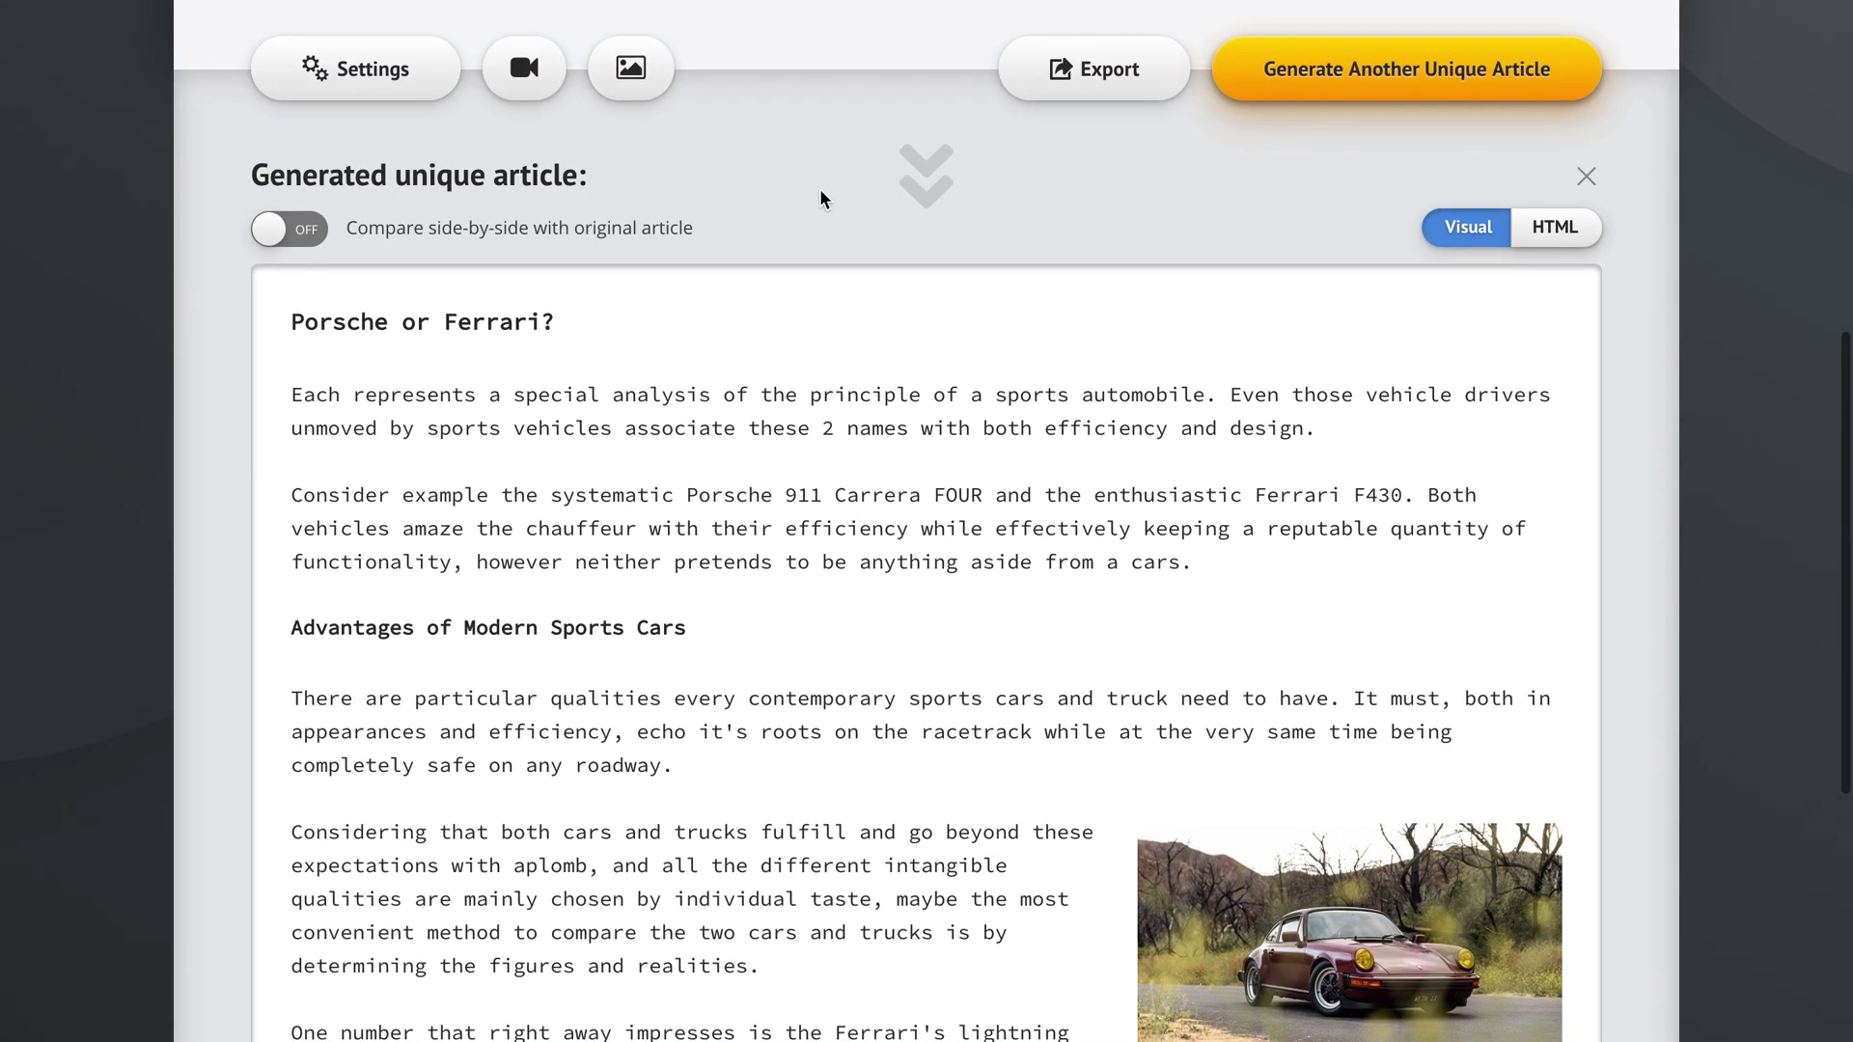
click(499, 238)
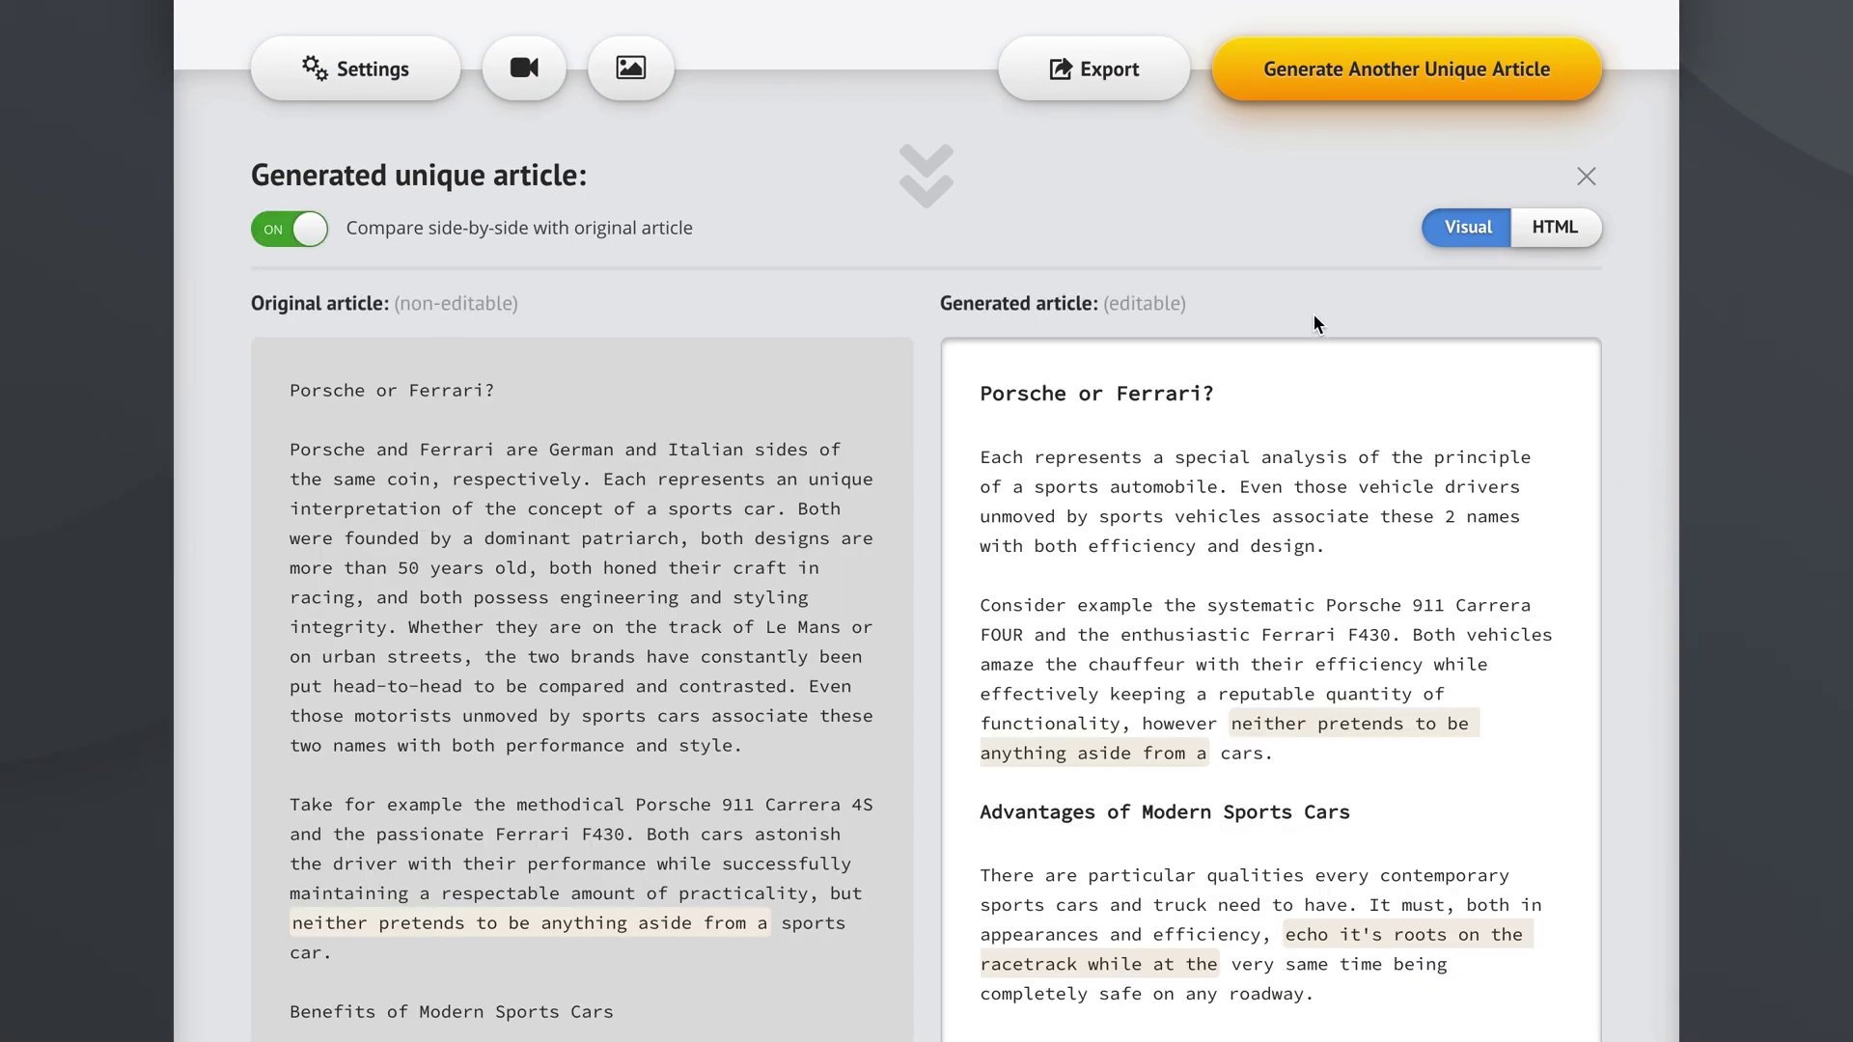
scroll(1641, 548, down, 3)
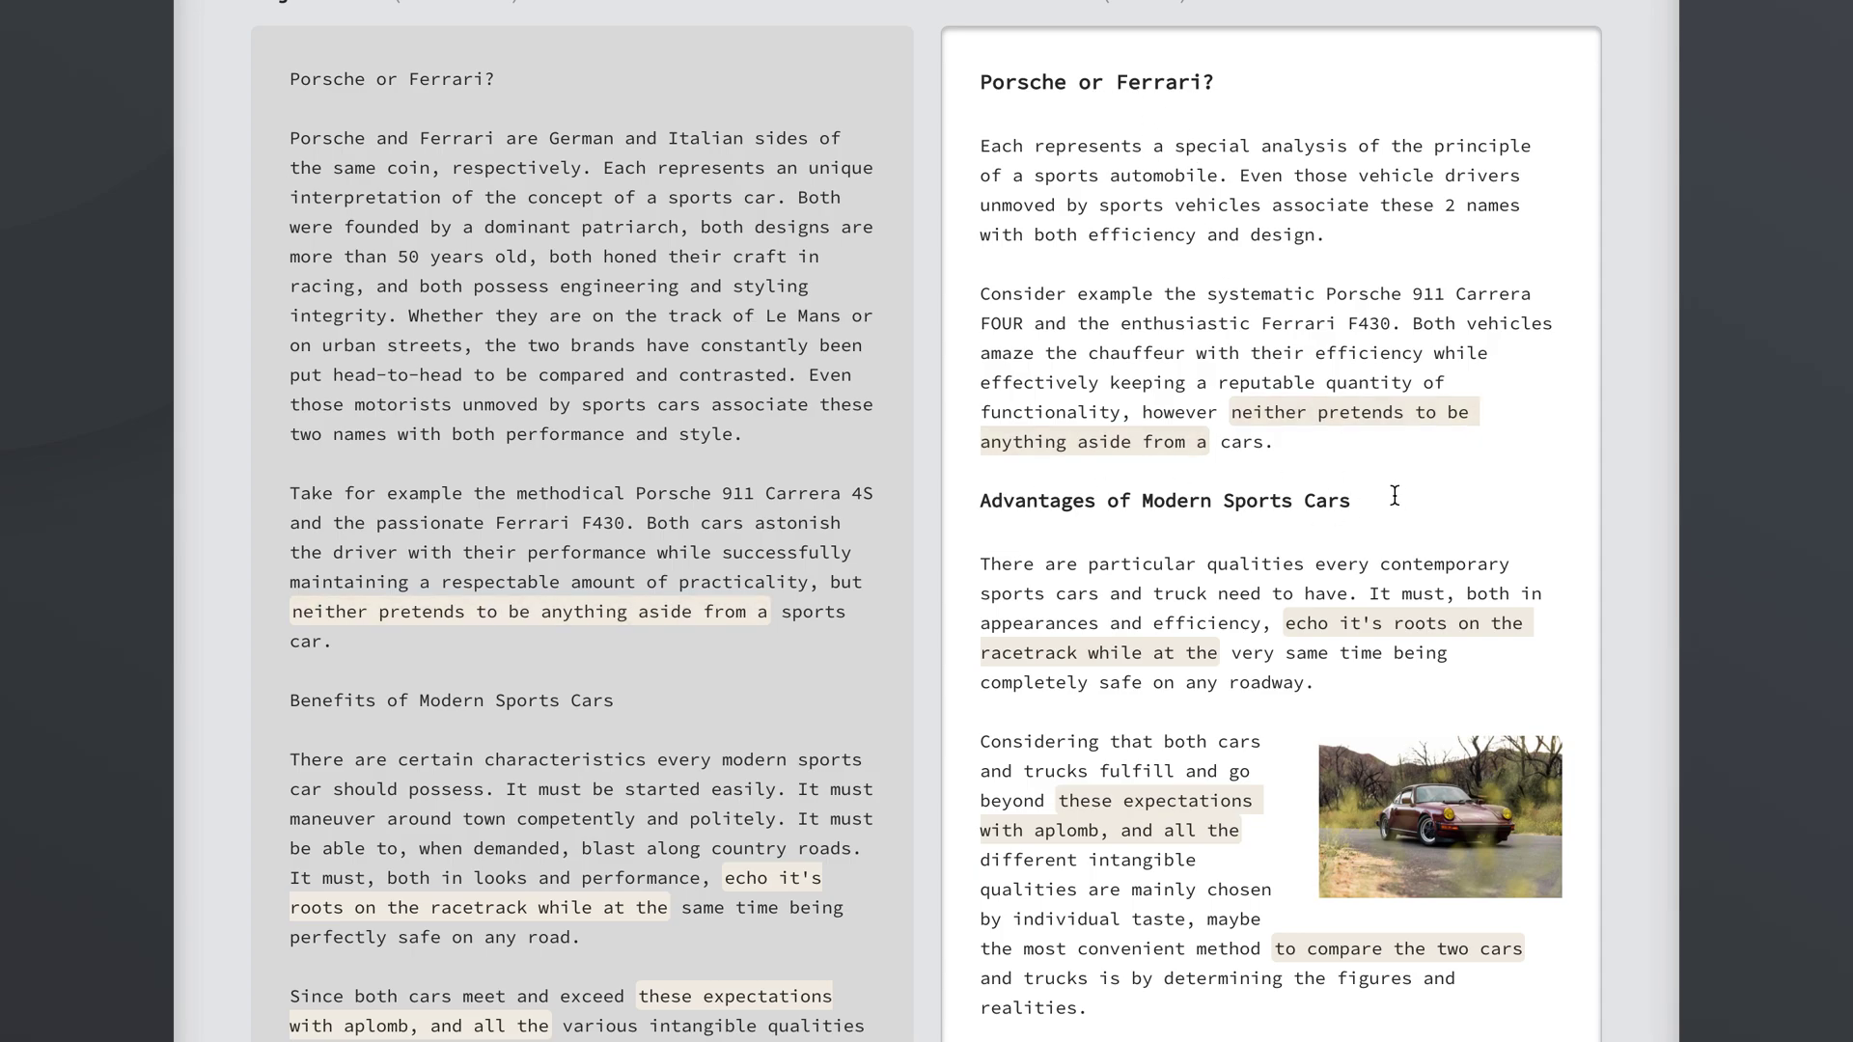
scroll(1438, 791, down, 10)
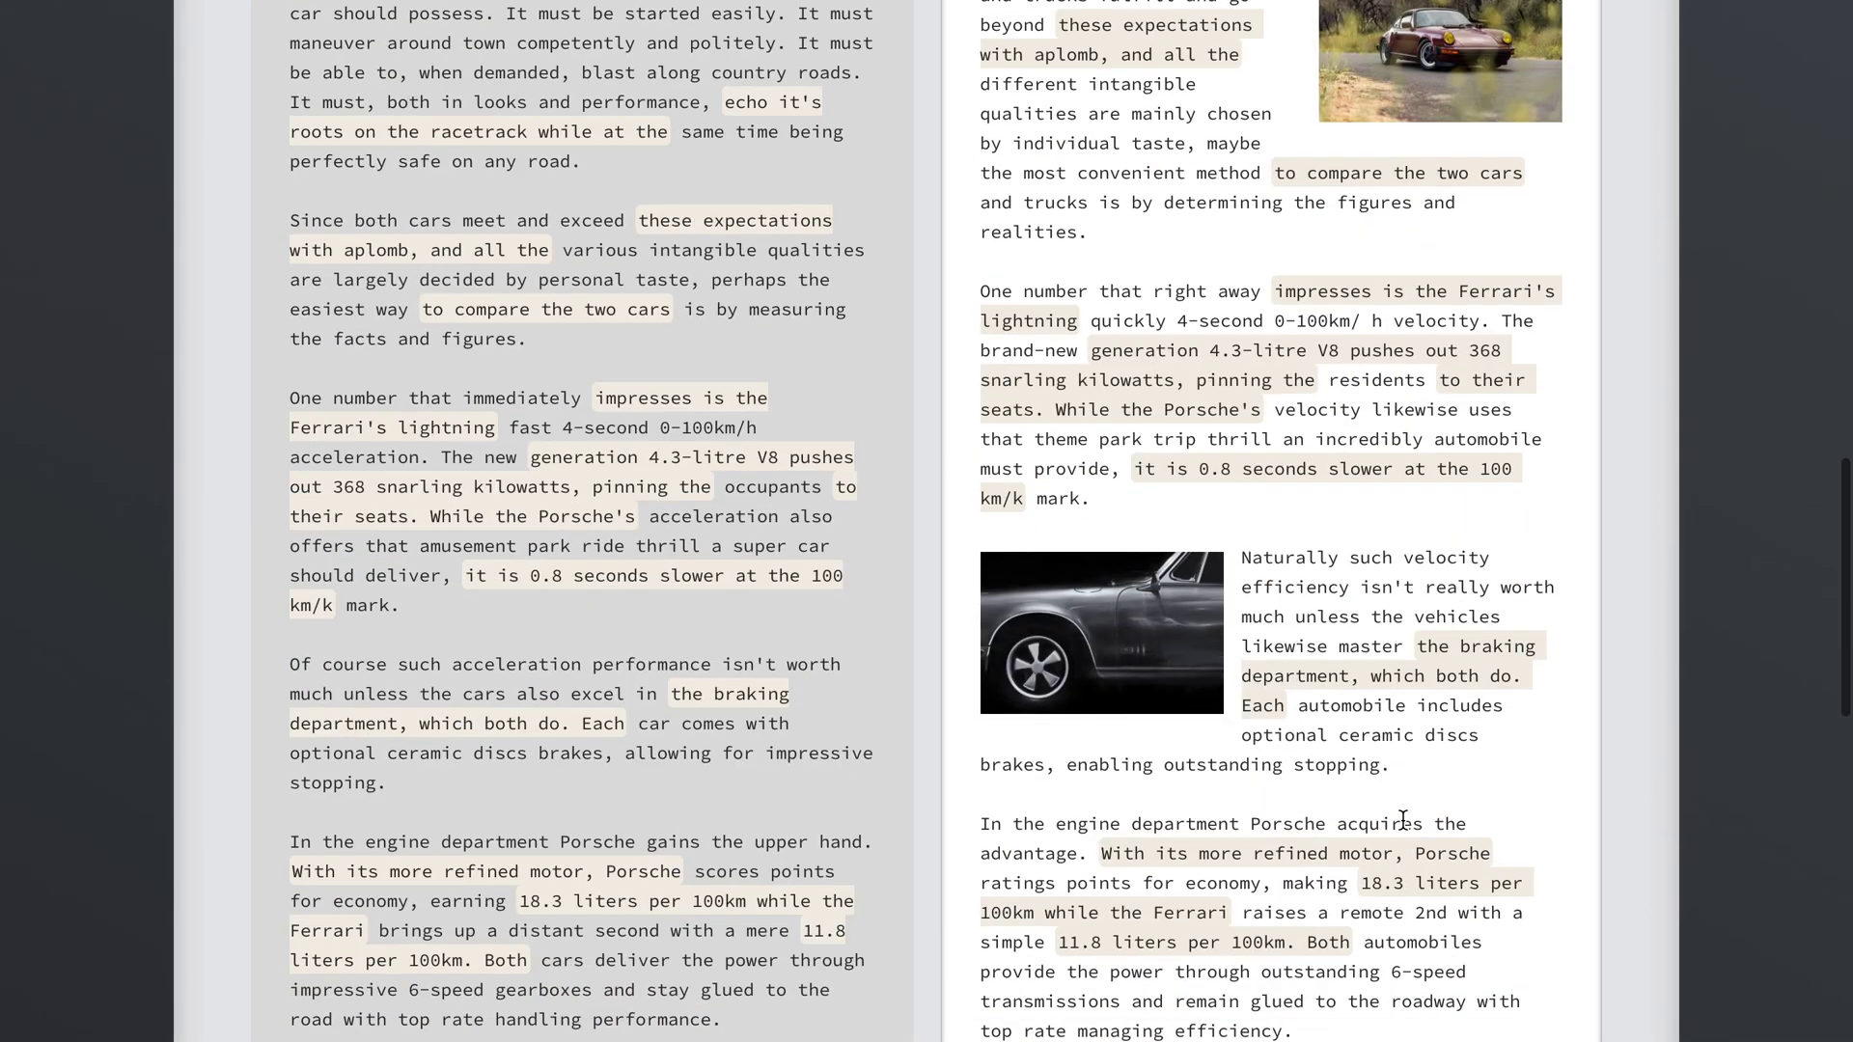
scroll(1341, 579, down, 9)
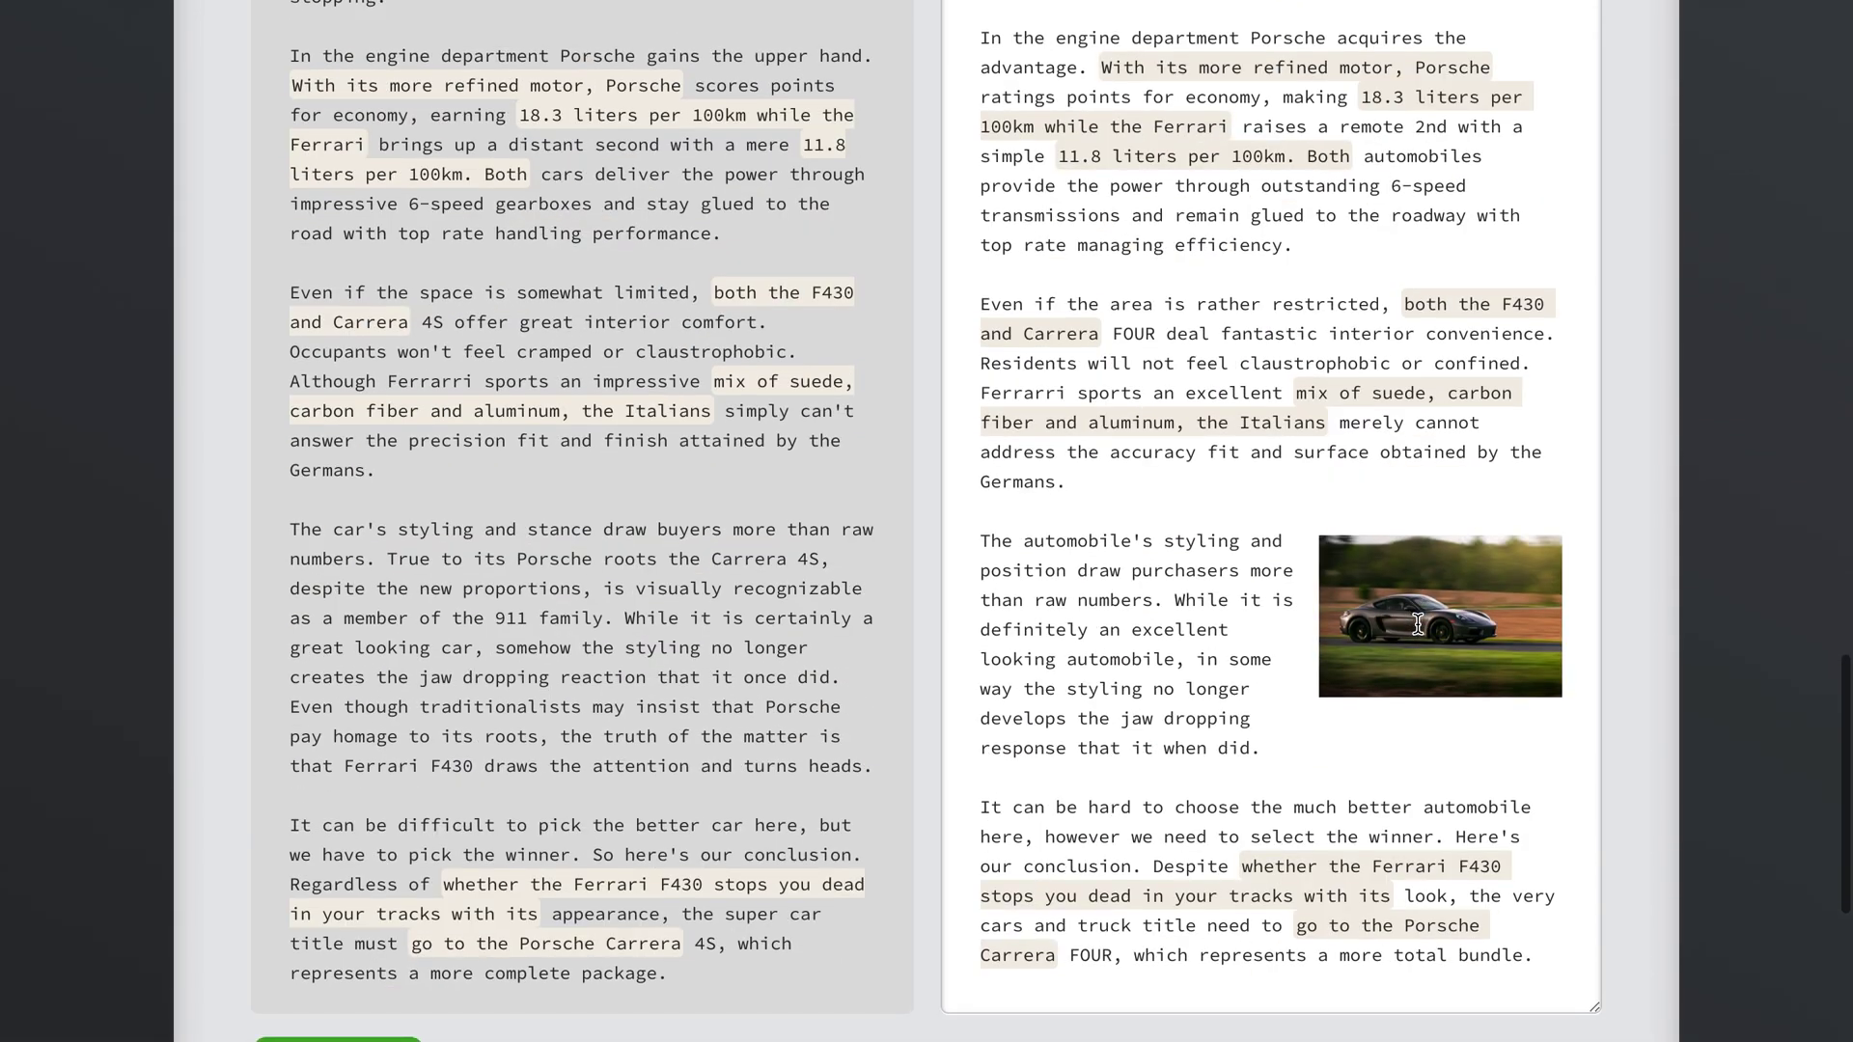
scroll(1388, 461, up, 20)
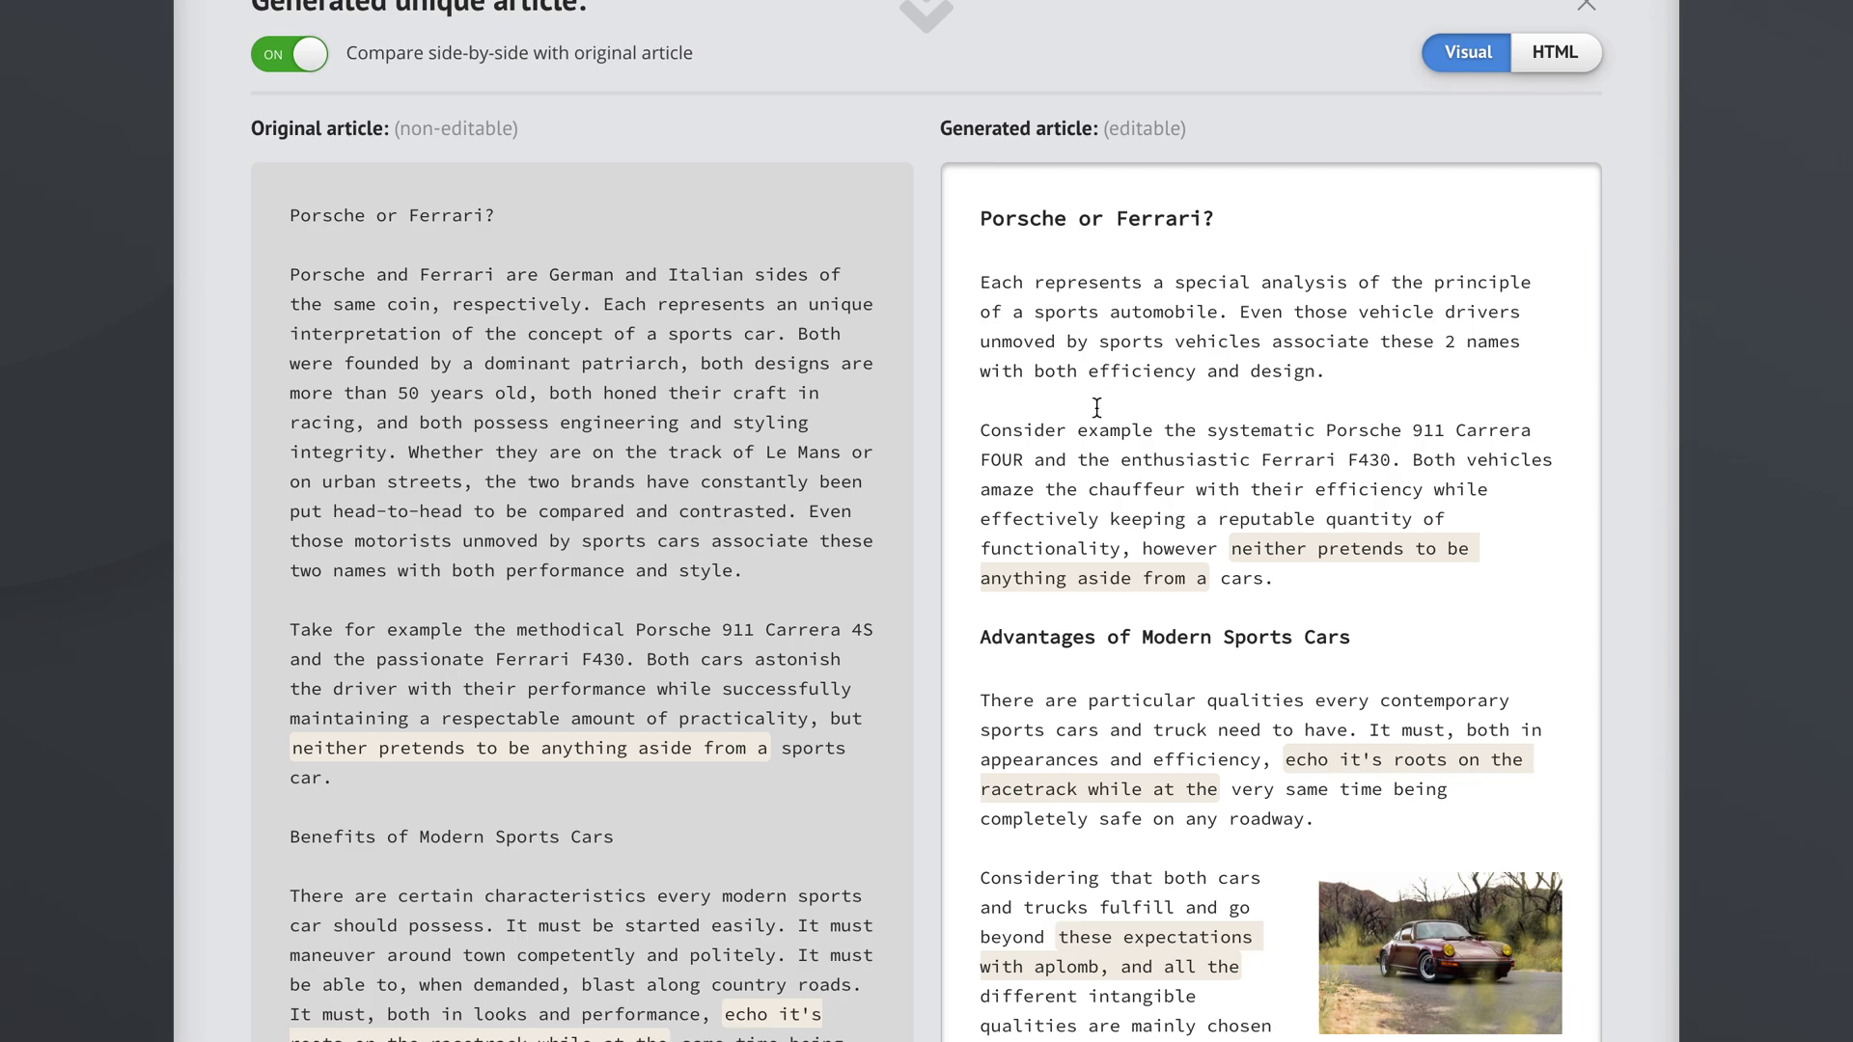
scroll(969, 680, down, 15)
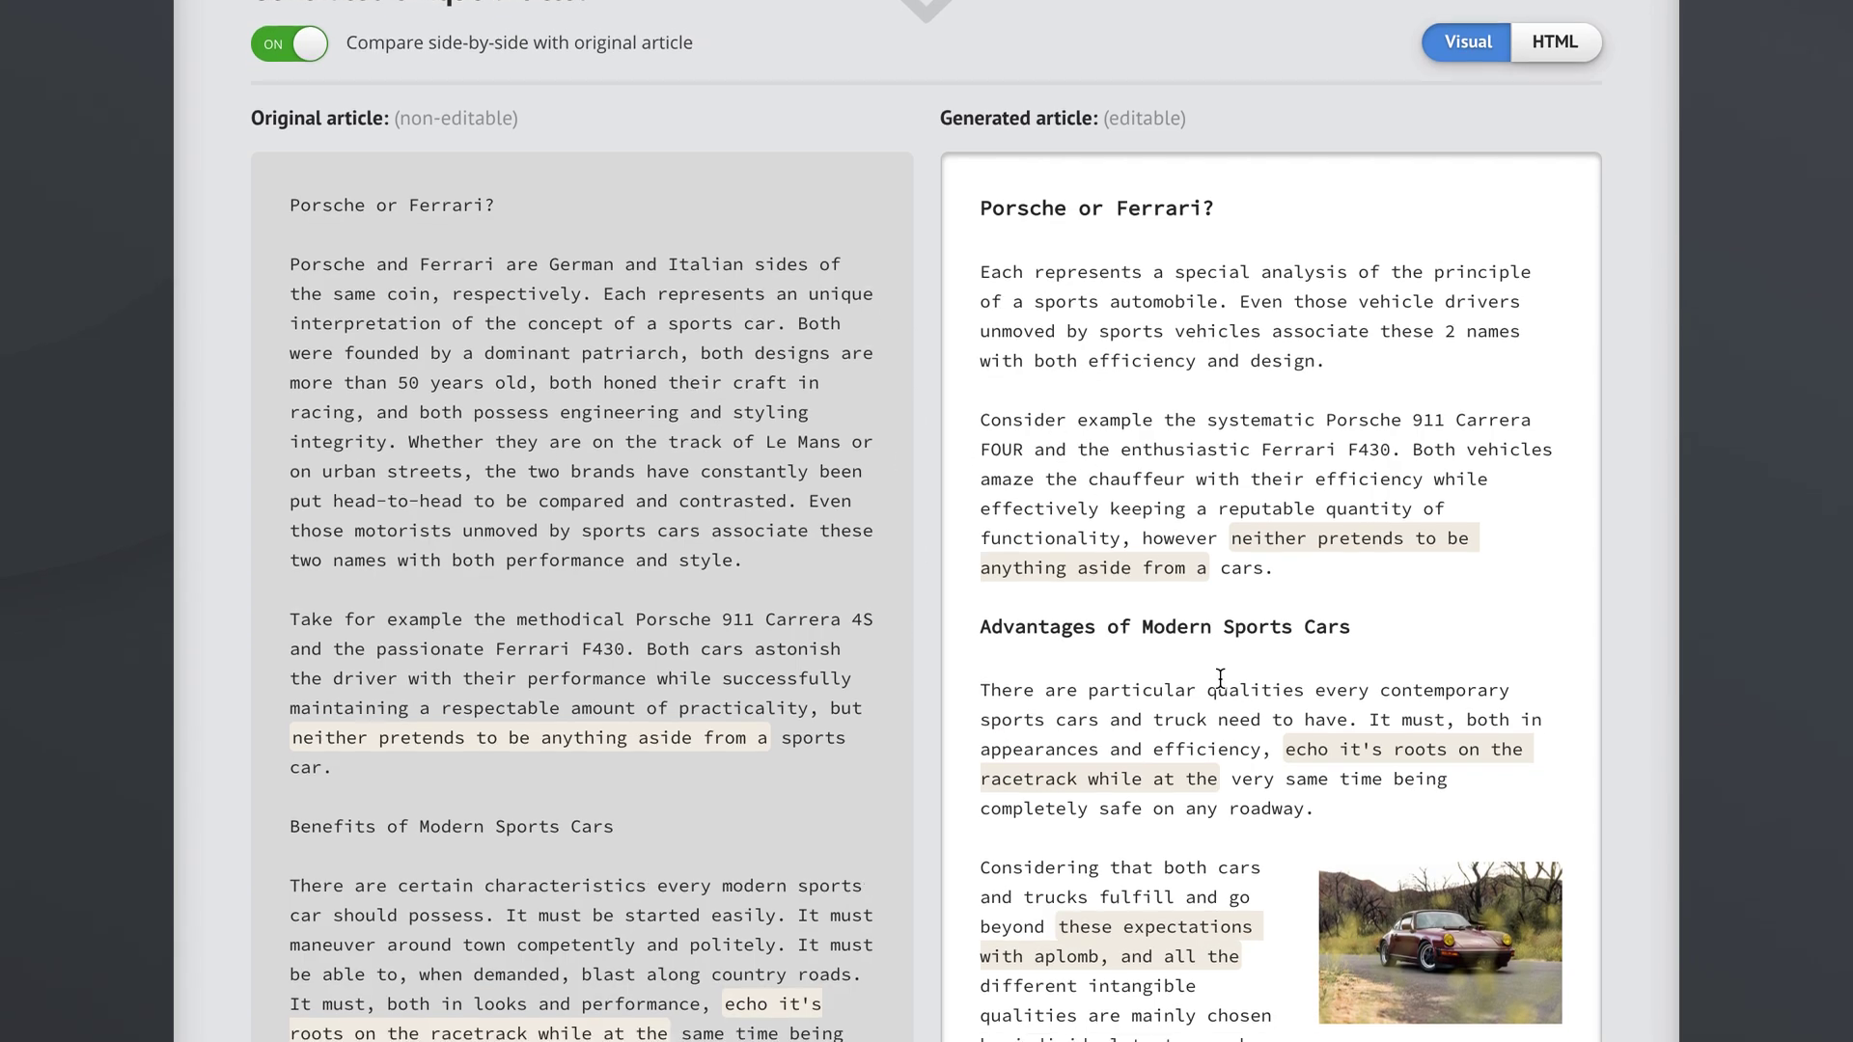
scroll(923, 704, down, 9)
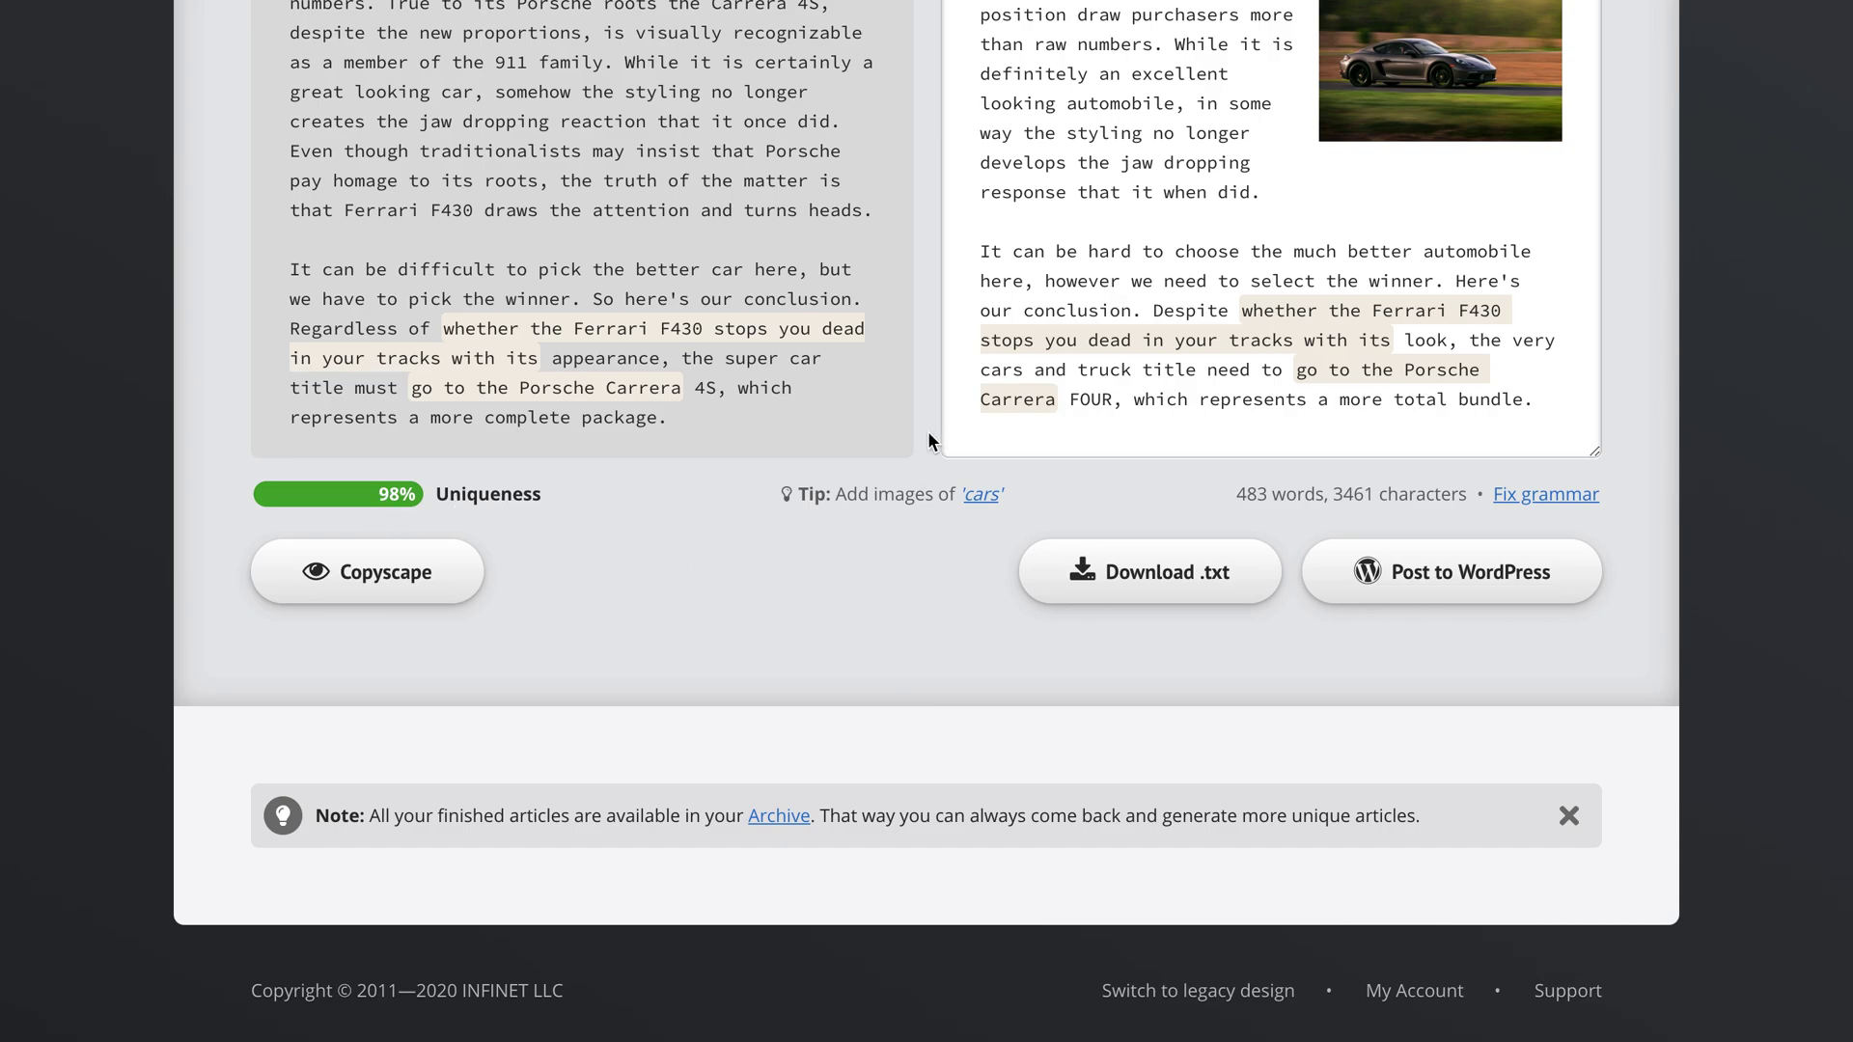
scroll(929, 430, up, 20)
scroll(928, 431, up, 4)
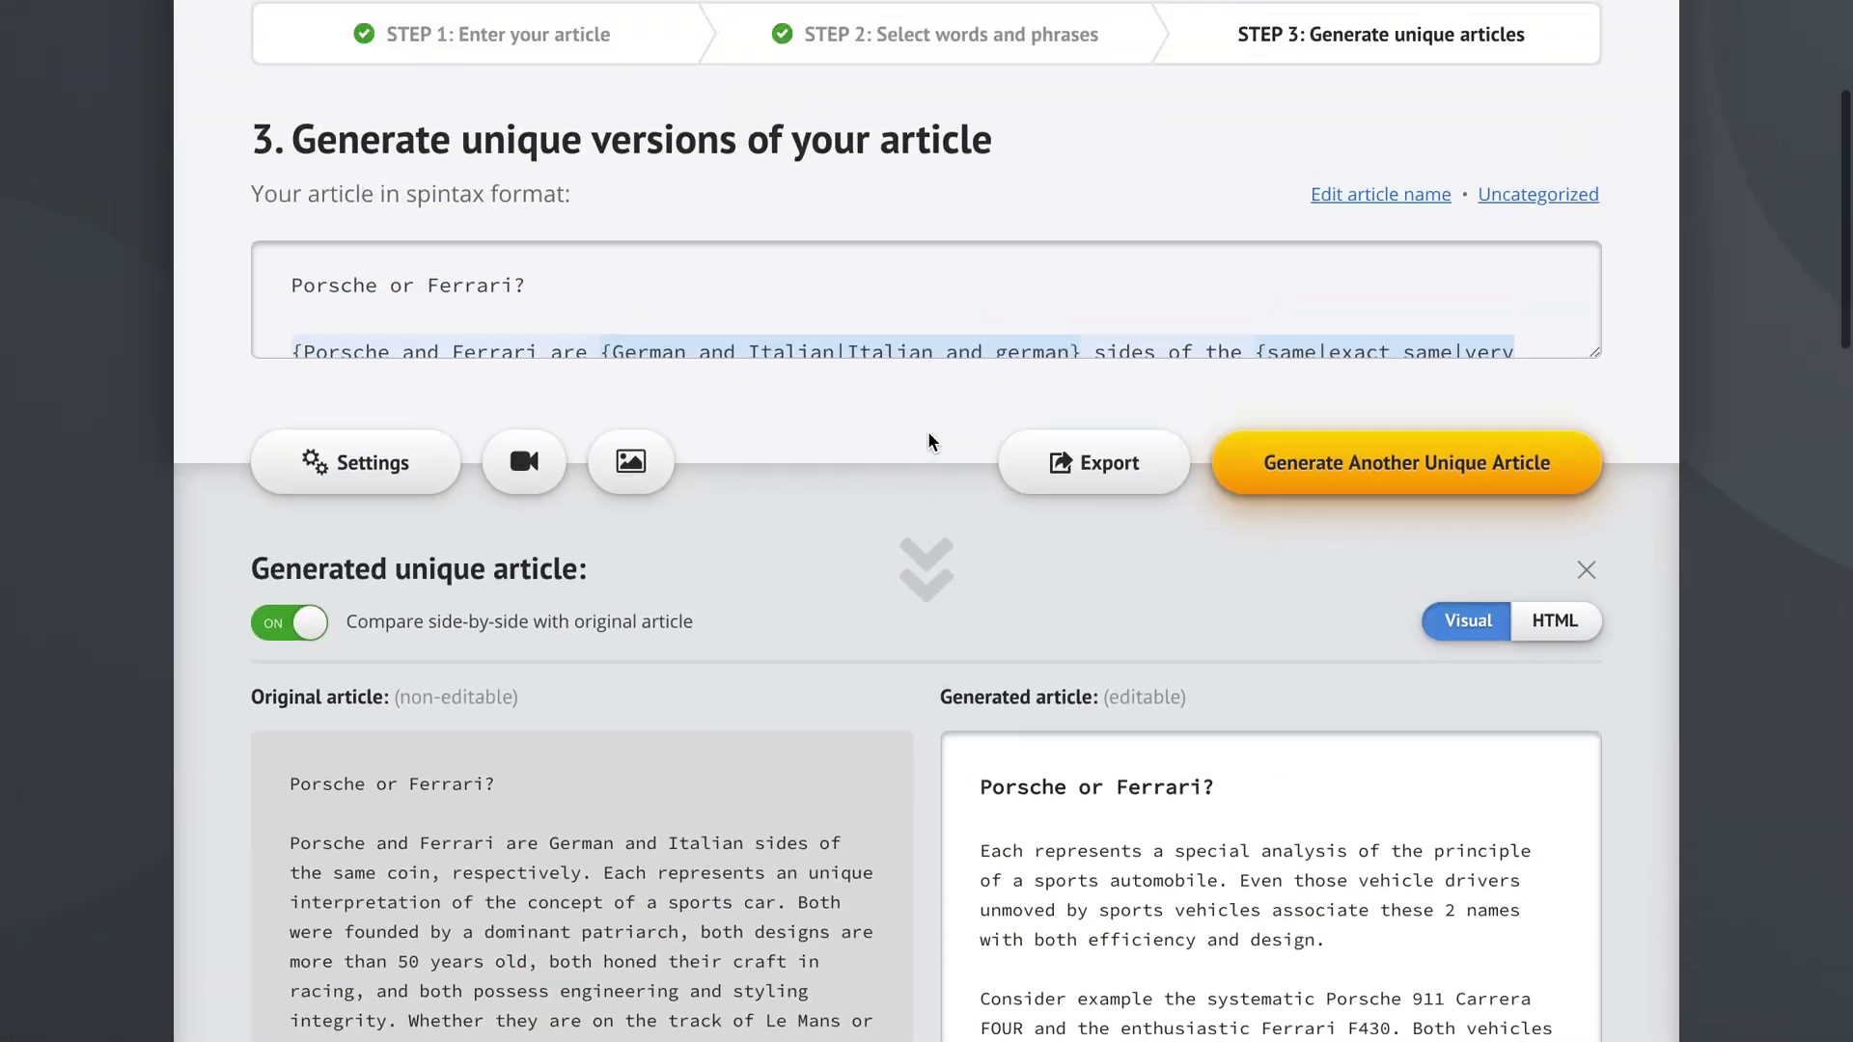
scroll(1654, 503, up, 1)
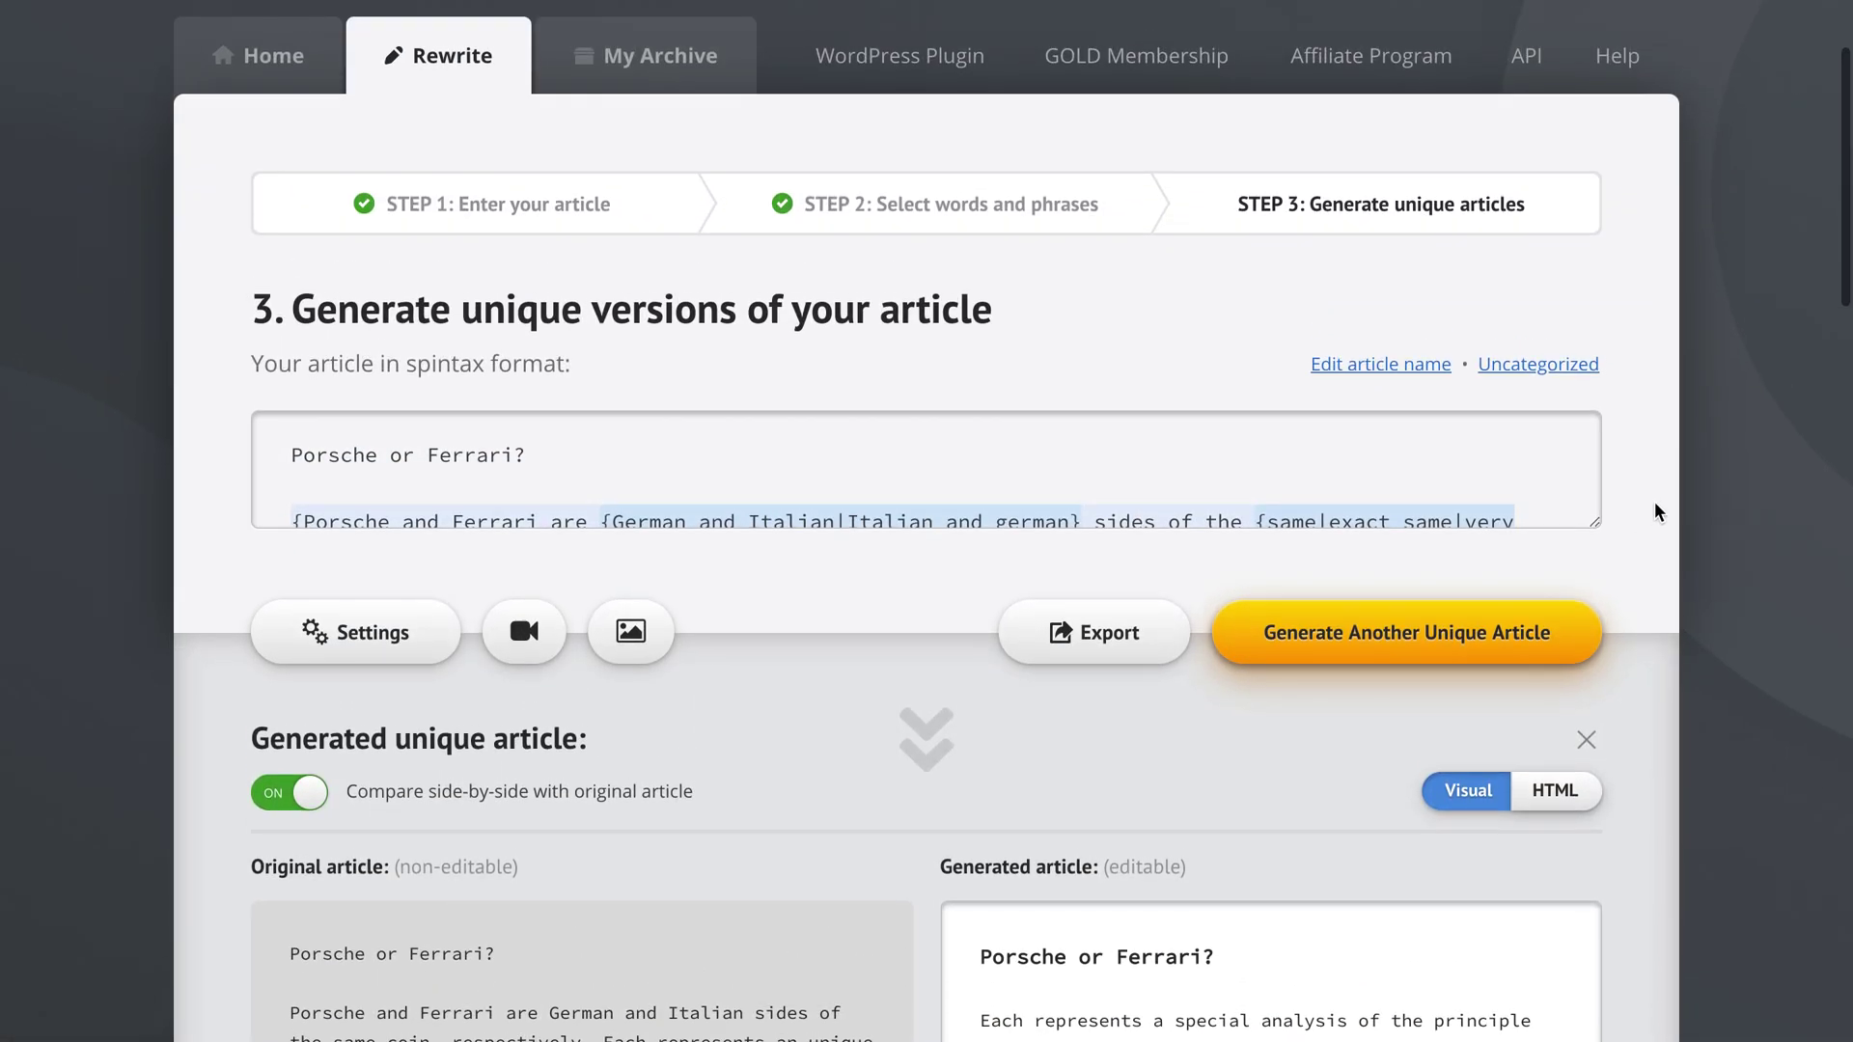